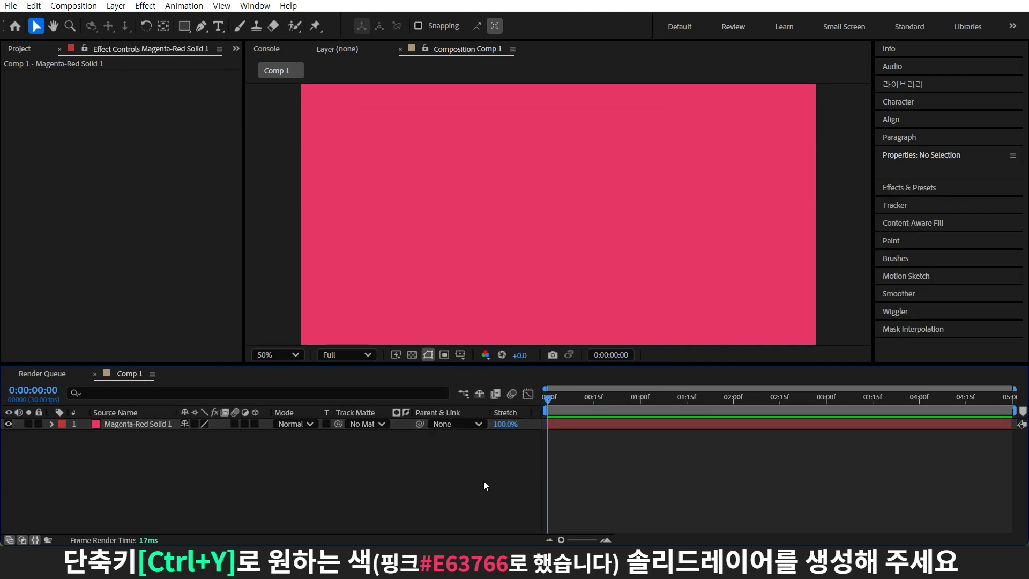
# - Create a black (000000) solid layer named "noise" above the magenta-red solid
pyautogui.hotkey('ctrl', 'y')
pyautogui.click(509, 370)
pyautogui.write('000000')
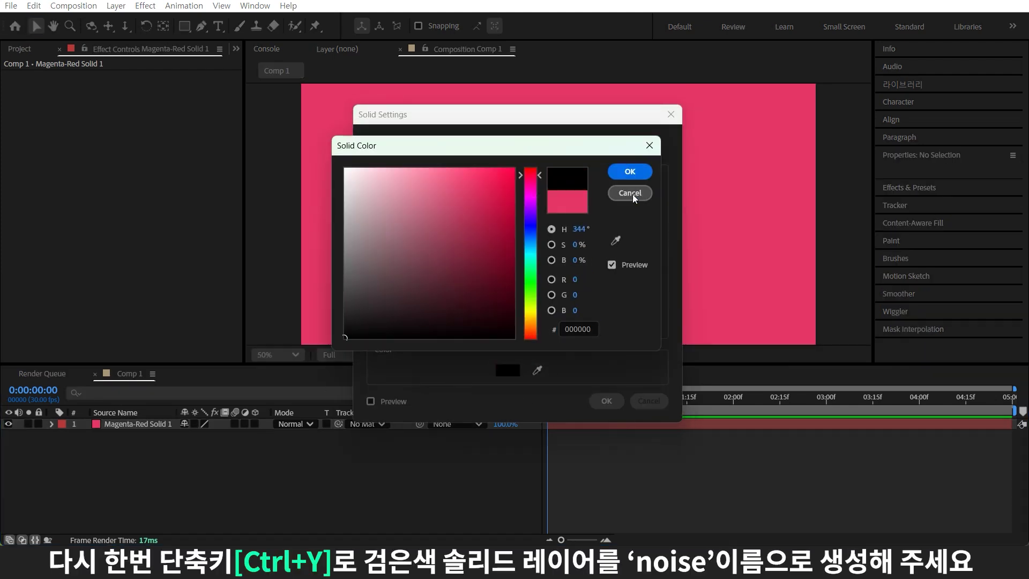
pyautogui.press('Return')
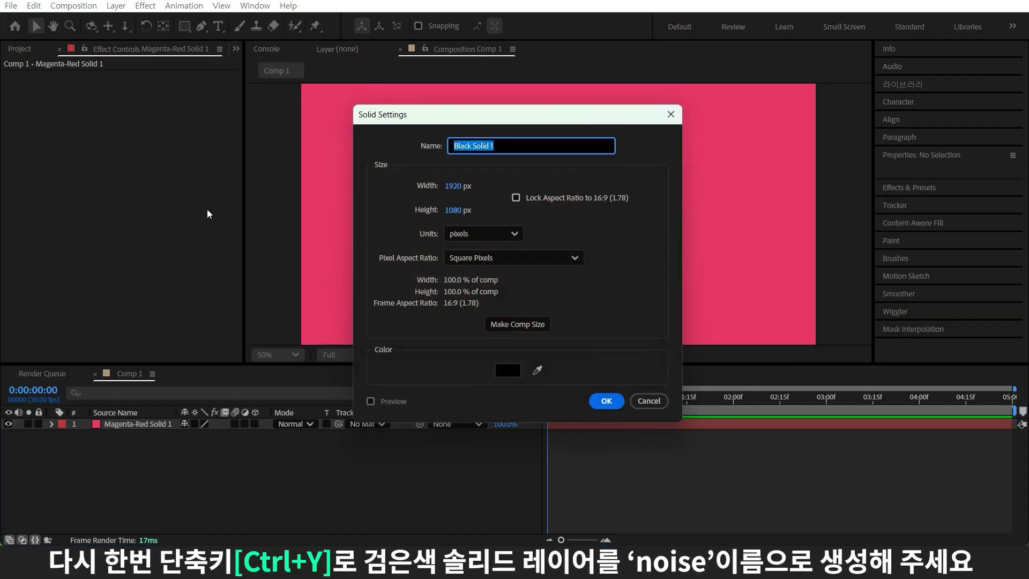
pyautogui.write('noise')
pyautogui.press('Return')
# - Apply the Turbulent Noise effect to the noise layer and set the layer's blending mode to Add
pyautogui.hotkey('ctrl', '5')
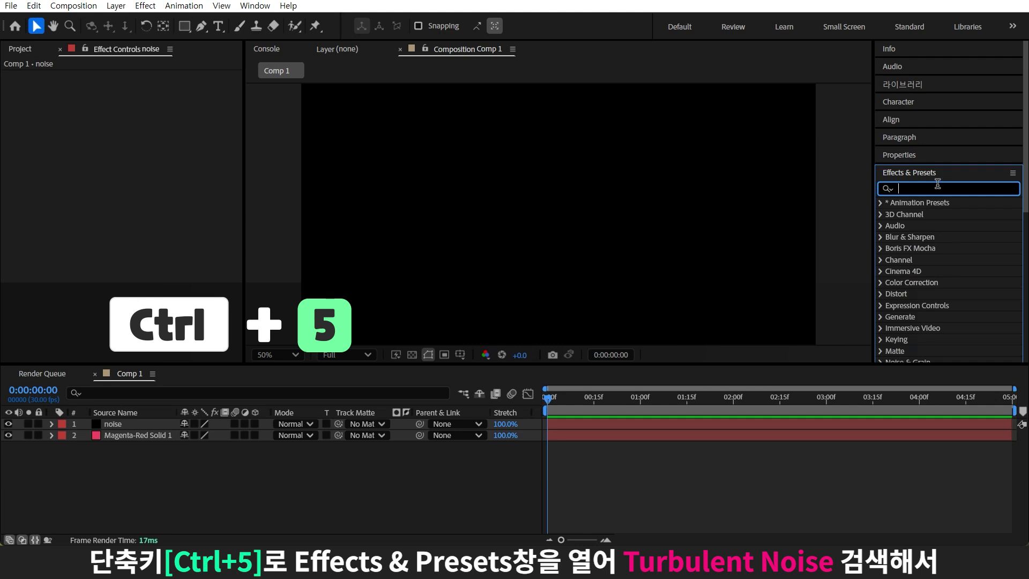
pyautogui.write('tur')
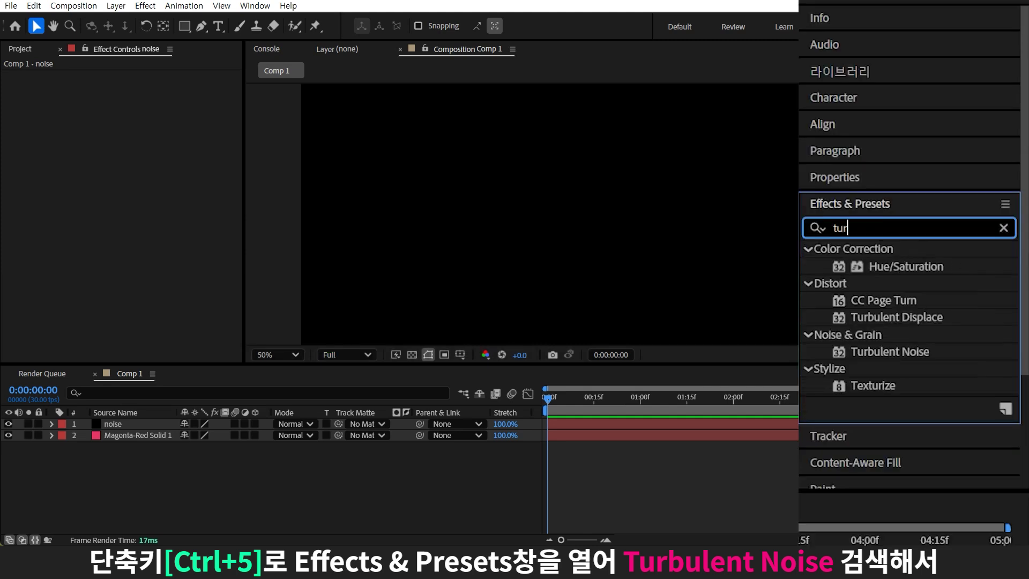
pyautogui.write('bul')
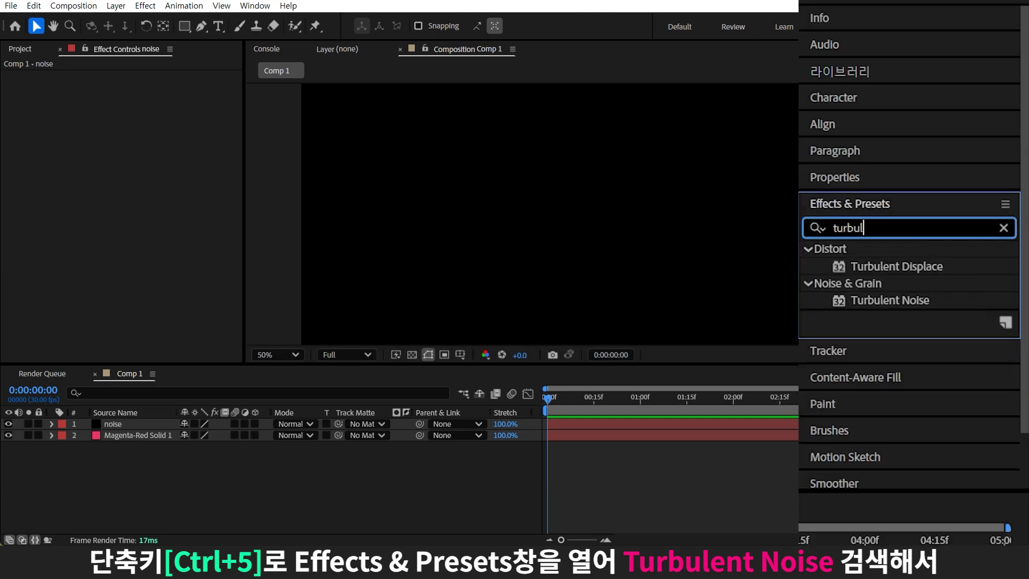
pyautogui.moveTo(936, 237); pyautogui.dragTo(164, 423)
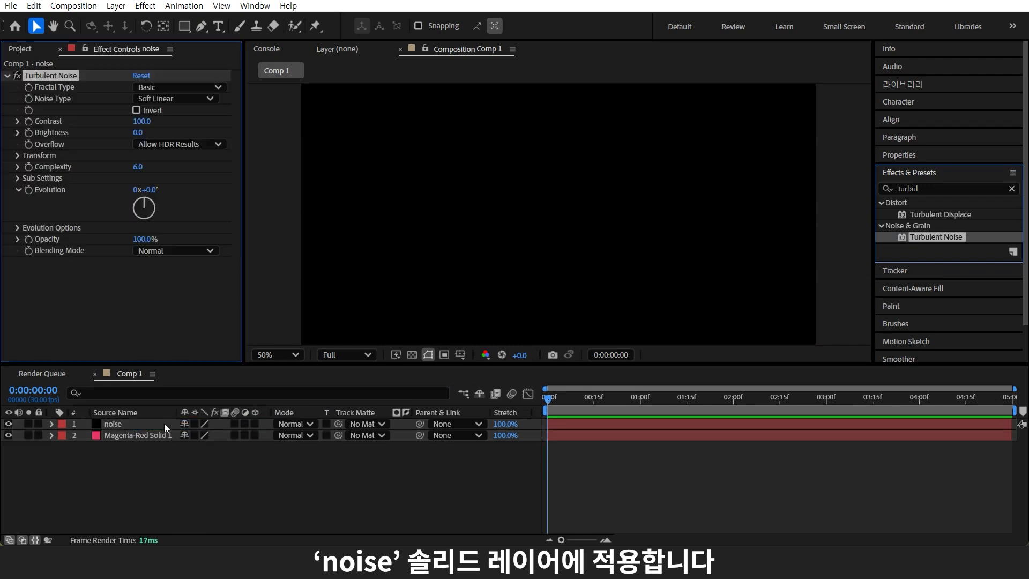
pyautogui.click(284, 424)
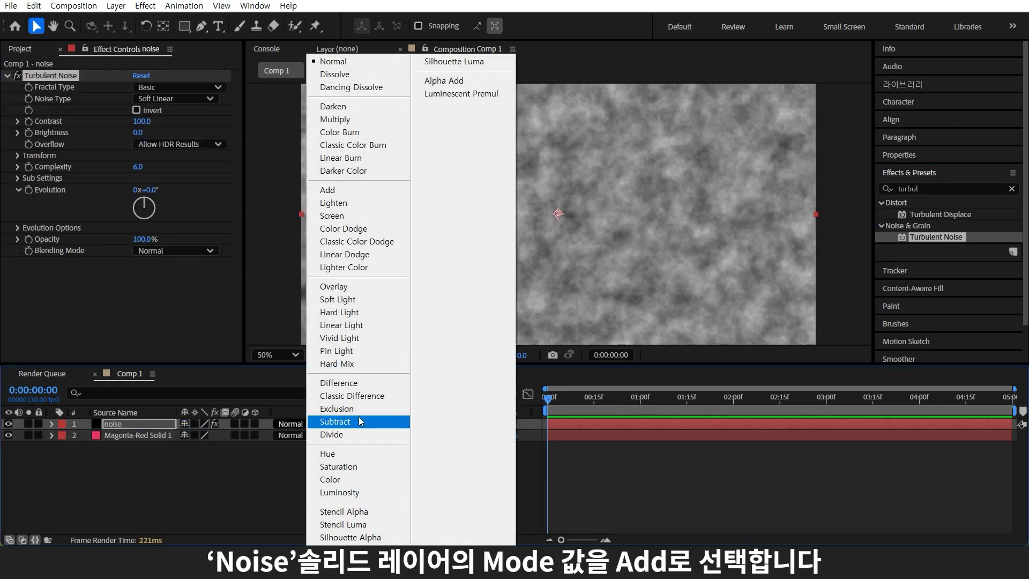
pyautogui.click(394, 190)
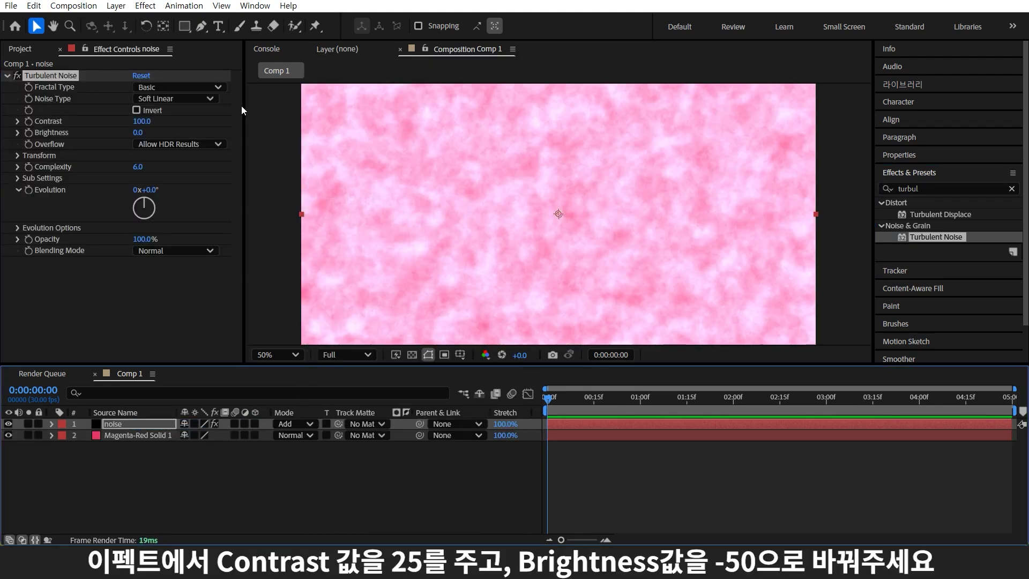
# - Set the noise layer's Turbulent Noise contrast to 25 and brightness to -50
pyautogui.click(143, 120)
pyautogui.write('25')
pyautogui.press('Return')
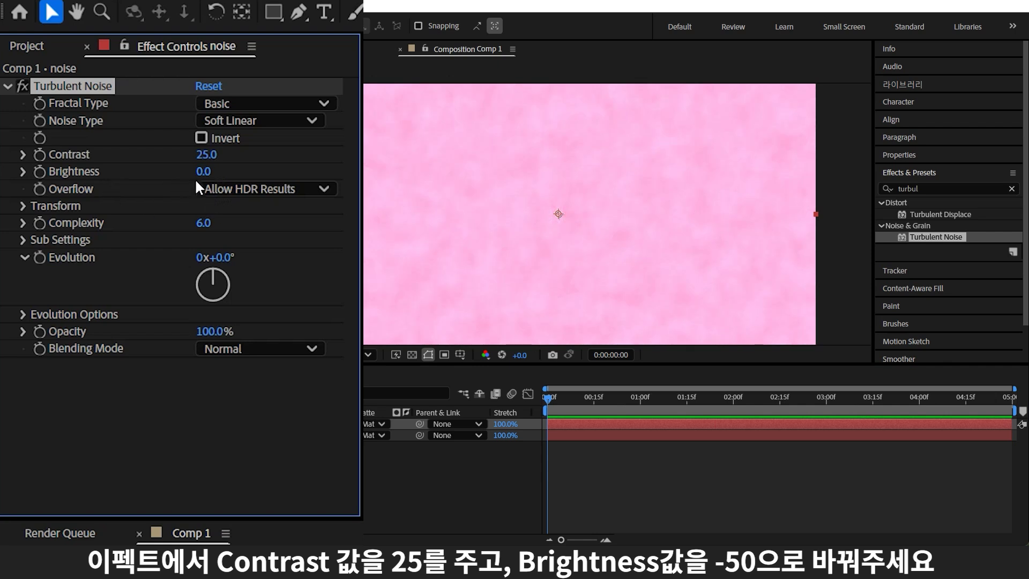
pyautogui.click(207, 172)
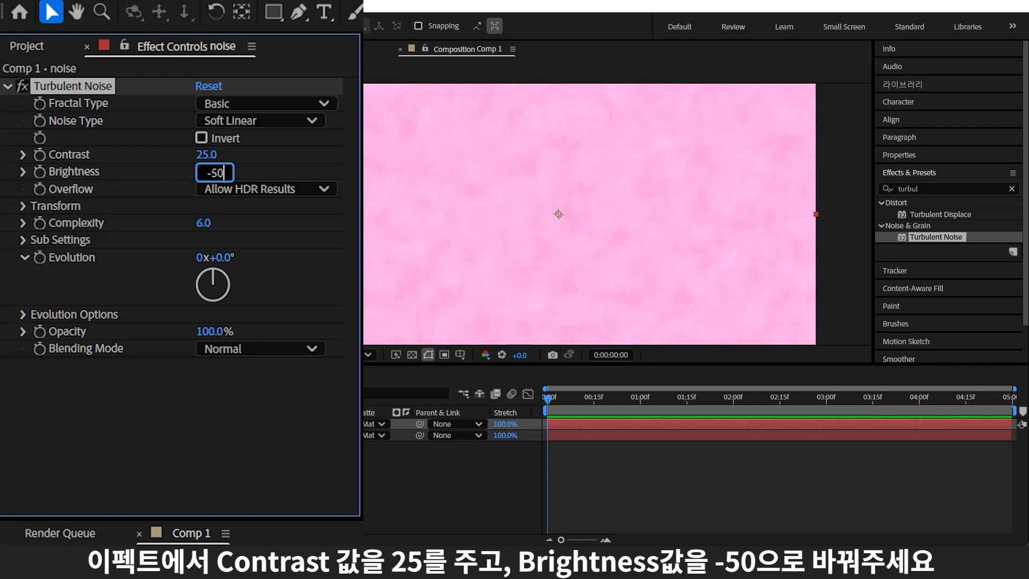
pyautogui.write('-50')
pyautogui.press('Return')
# - Set the noise layer's Turbulent Noise transform scale to 4 and complexity to 10
pyautogui.click(24, 206)
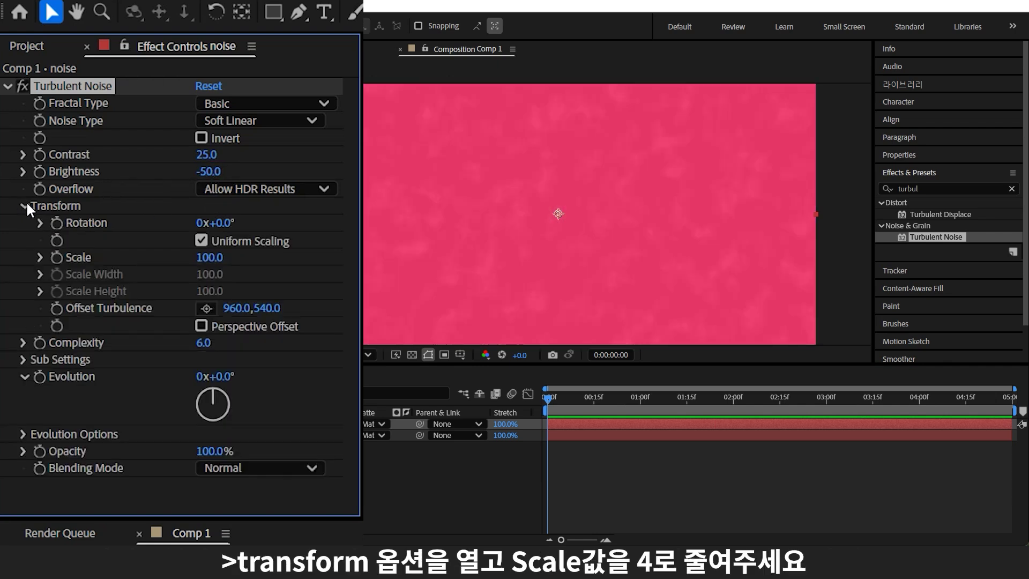
pyautogui.click(206, 259)
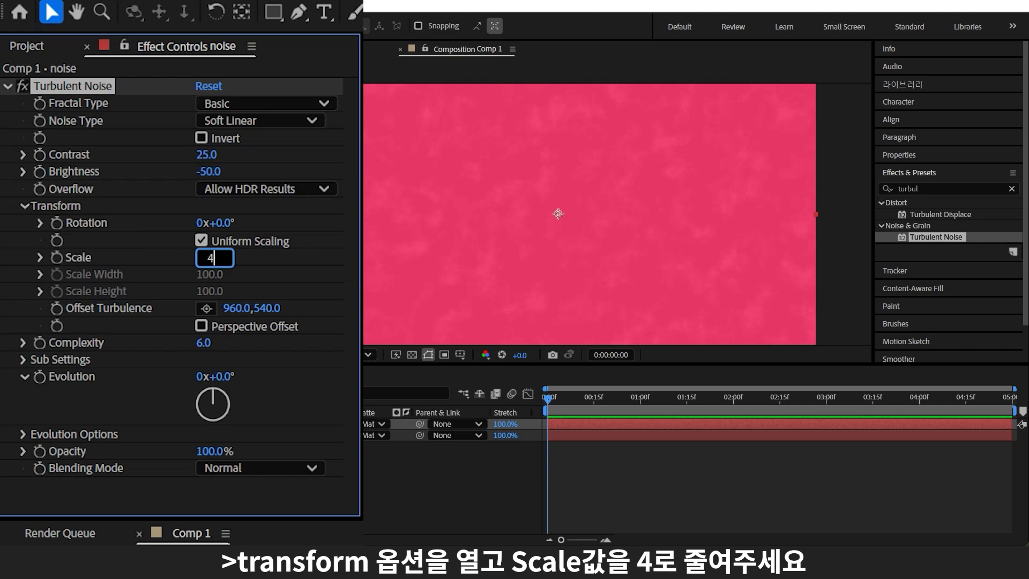
pyautogui.write('4')
pyautogui.press('Return')
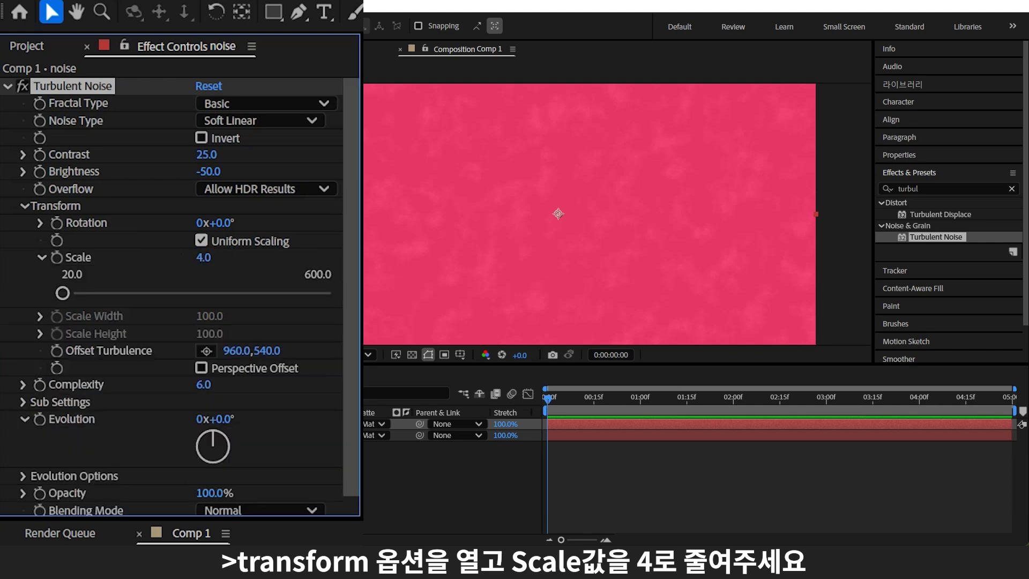
pyautogui.click(204, 386)
pyautogui.press('Return')
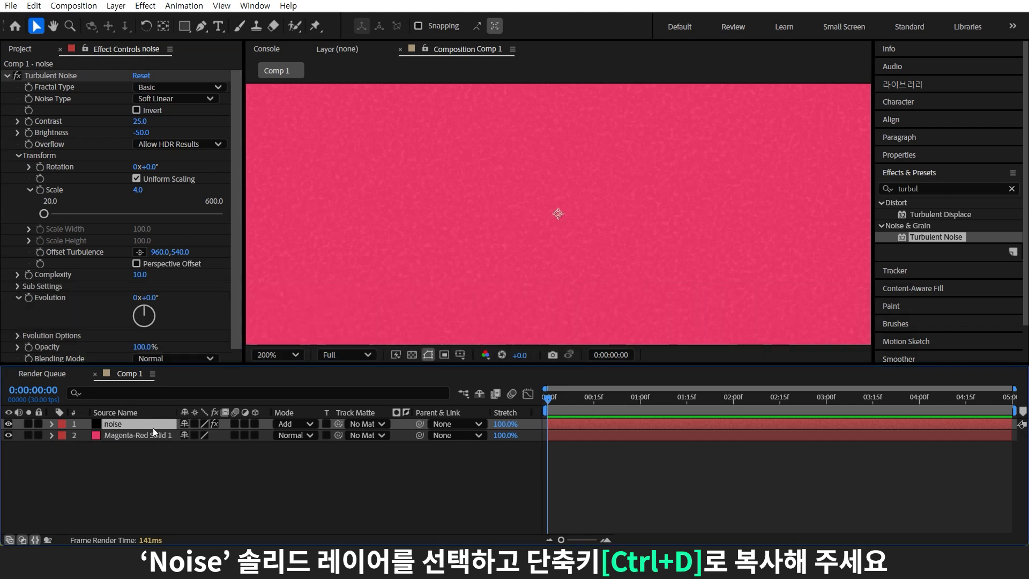
# - Duplicate the noise layer and rename the copy "noise dot 01"
pyautogui.hotkey('ctrl', 'd')
pyautogui.press('Return')
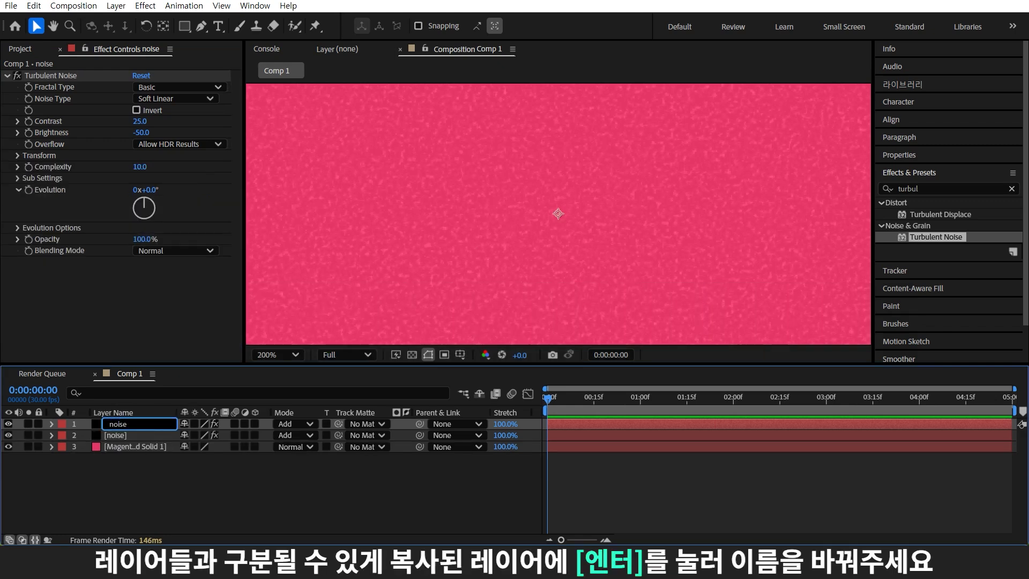
pyautogui.write('noise dot 01')
pyautogui.press('Return')
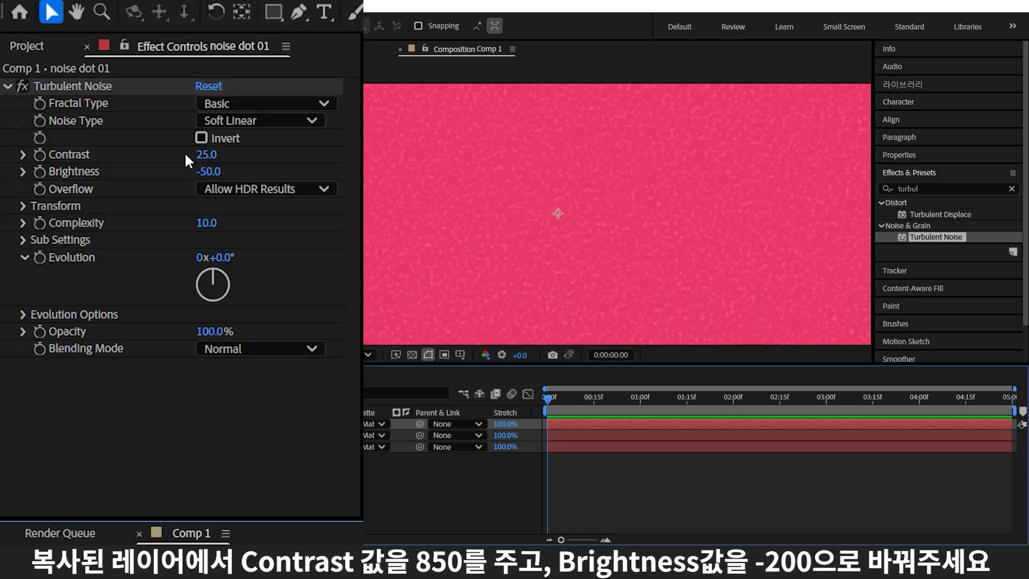
# - Set the Turbulent Noise contrast to 850 and brightness to -200 on the noise dot 01 layer
pyautogui.click(141, 121)
pyautogui.write('850')
pyautogui.press('Return')
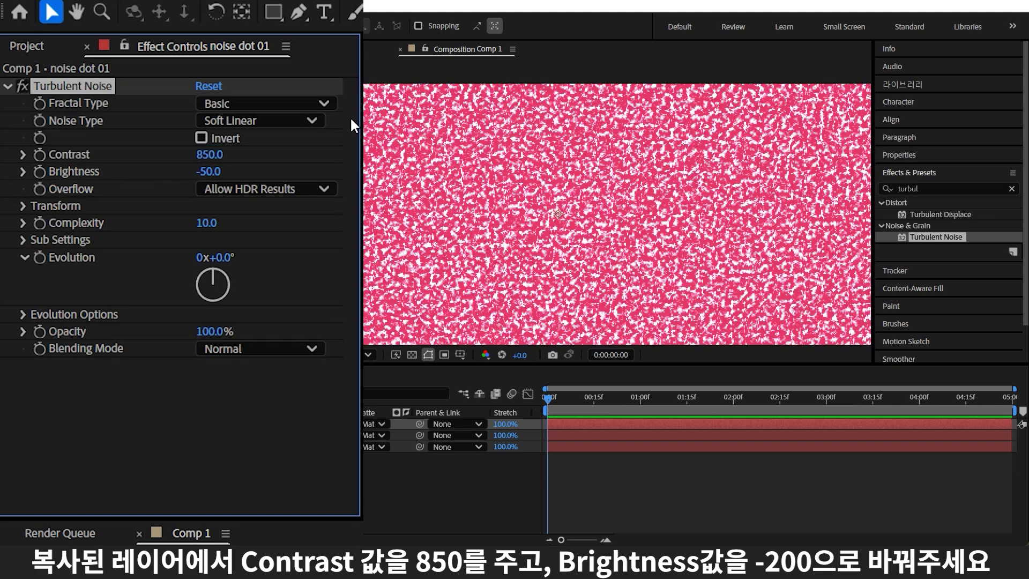
pyautogui.click(209, 172)
pyautogui.write('-200')
pyautogui.press('Return')
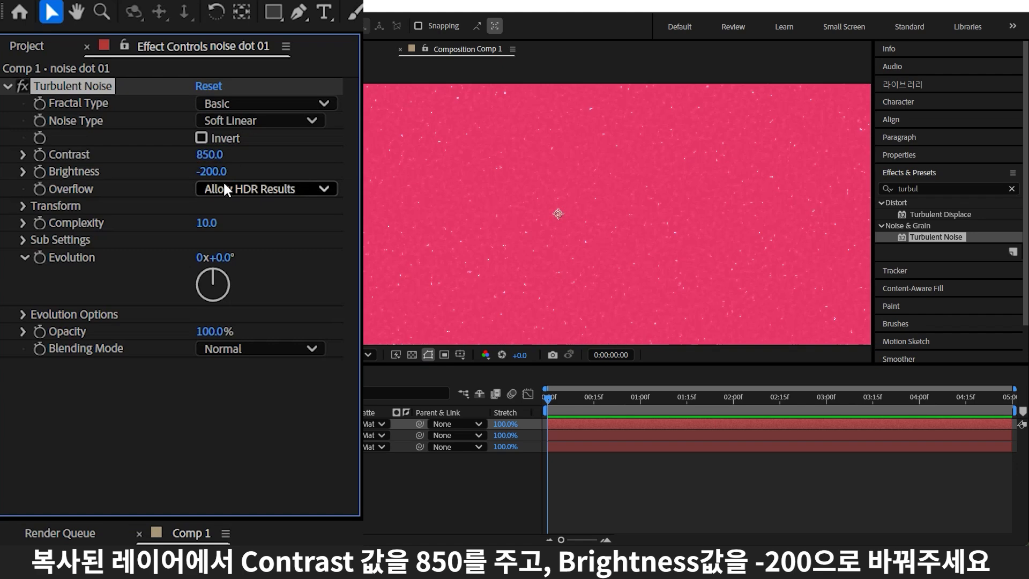
# - Set the Turbulent Noise transform scale of the noise dot 01 layer to 20
pyautogui.click(23, 206)
pyautogui.click(206, 258)
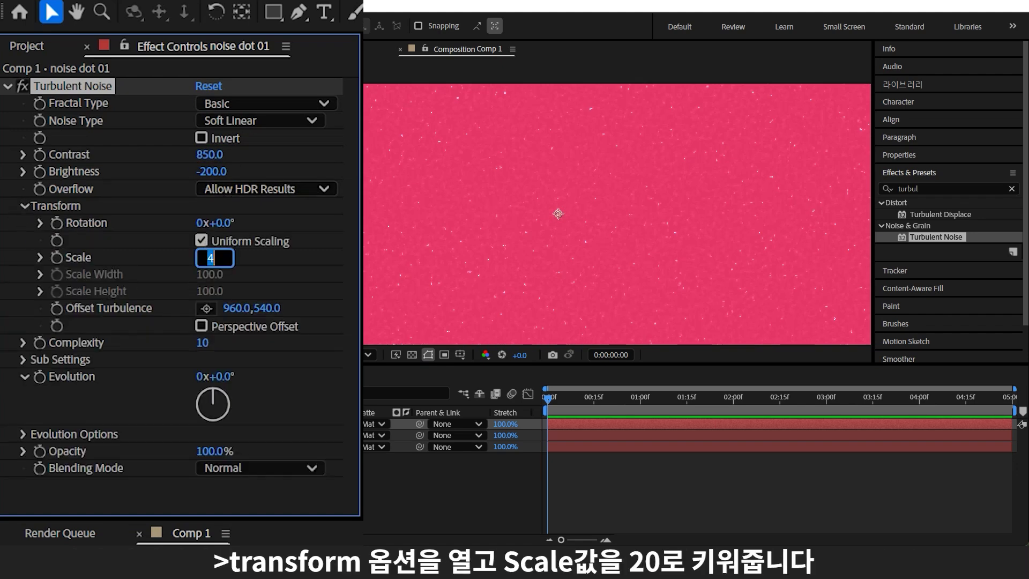
pyautogui.write('20')
pyautogui.press('Return')
# - Duplicate the noise dot 01 layer and set the copy's Turbulent Noise contrast to 950 and brightness to -210
pyautogui.click(162, 427)
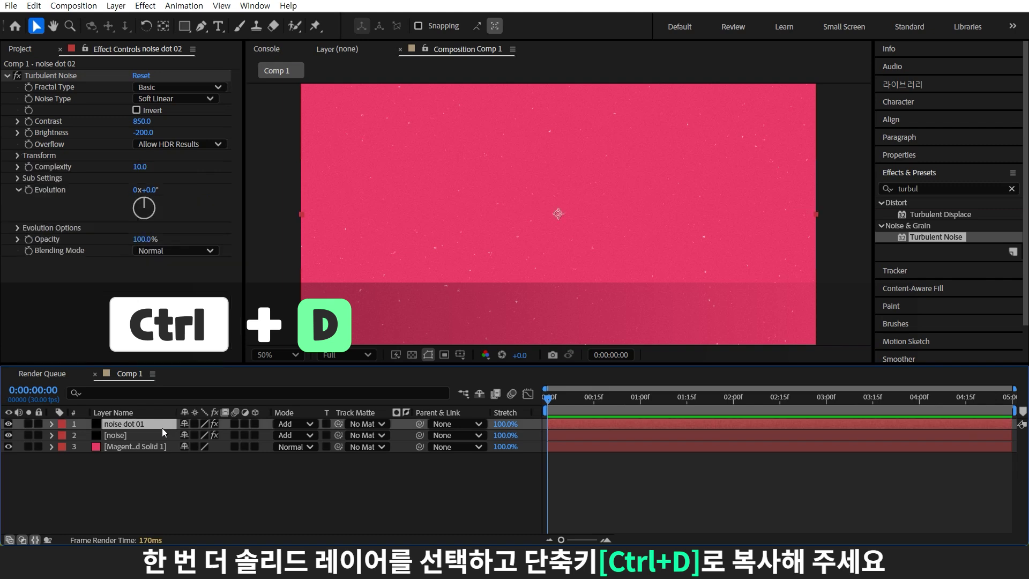
pyautogui.hotkey('ctrl', 'd')
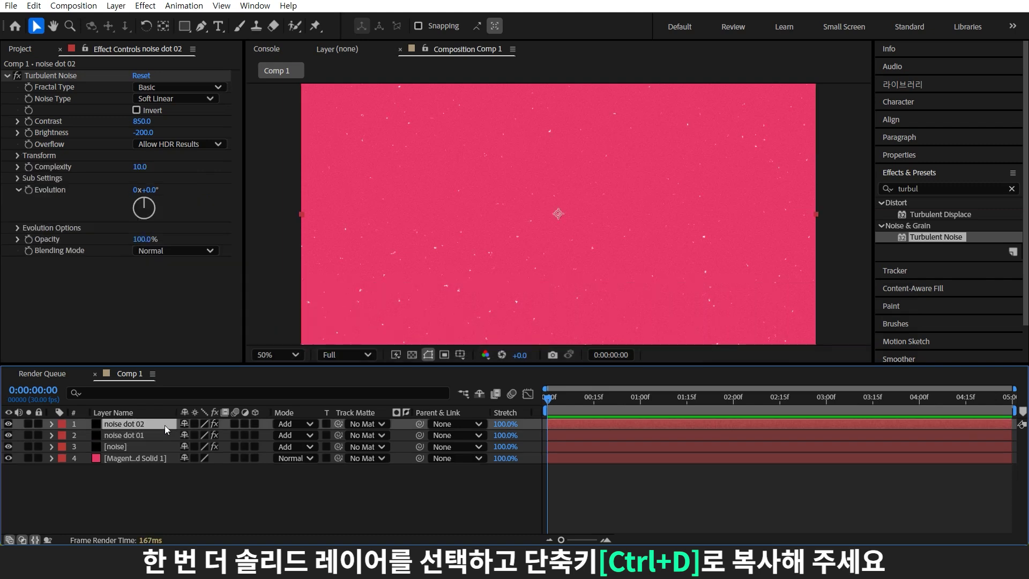
pyautogui.click(142, 121)
pyautogui.write('950')
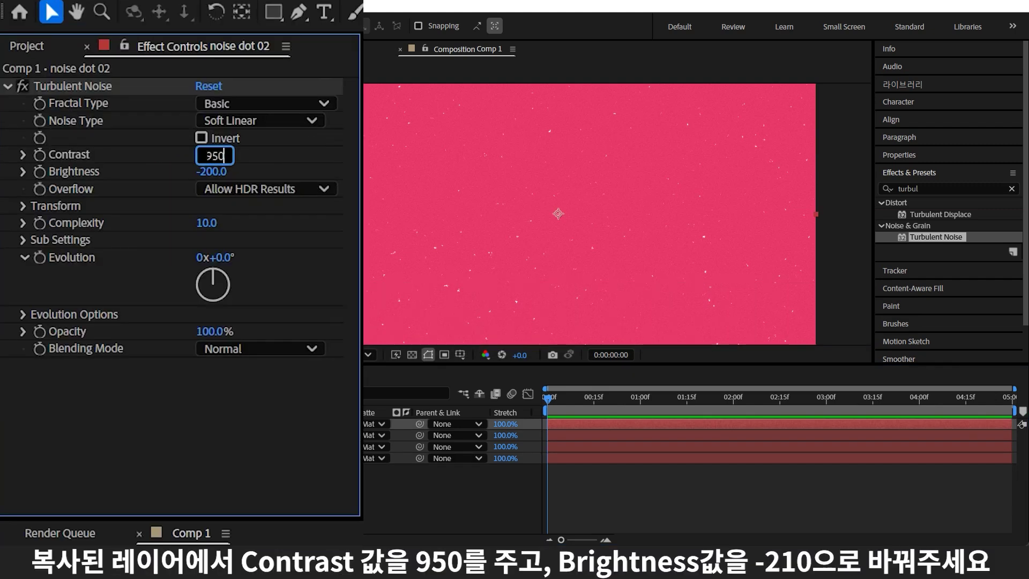
pyautogui.press('Return')
pyautogui.click(224, 172)
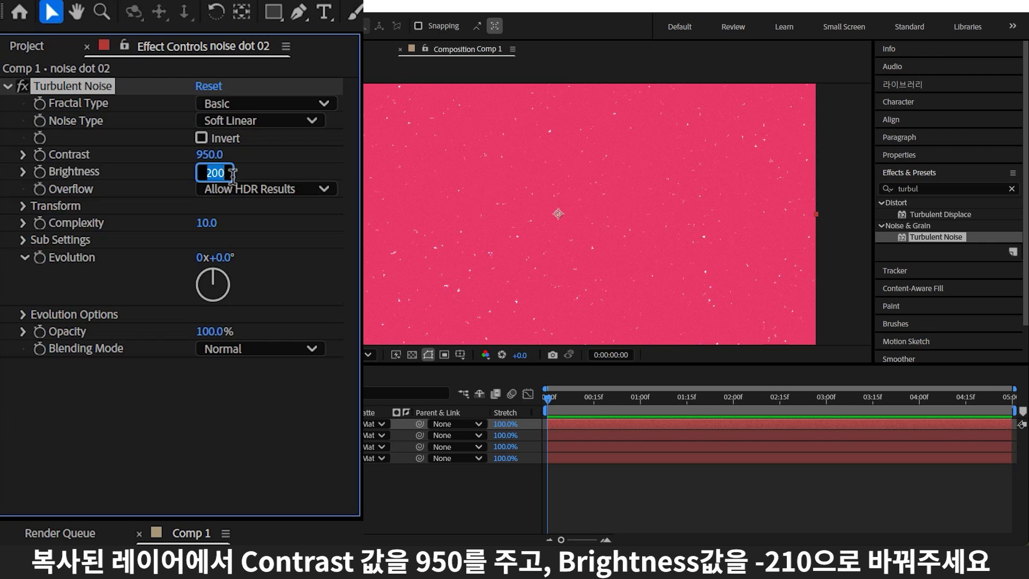
pyautogui.write('-210')
pyautogui.press('Return')
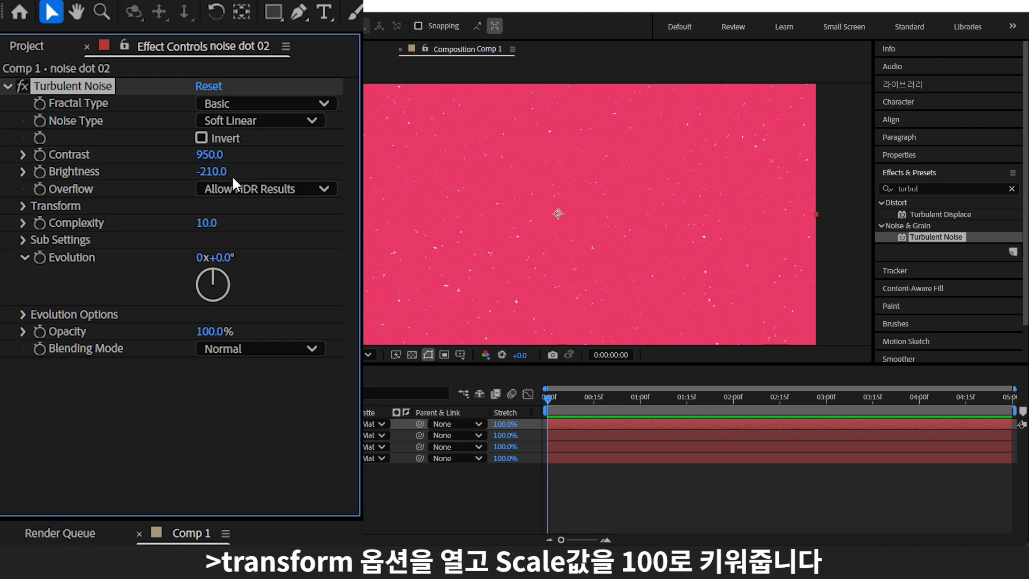
# - Set the Turbulent Noise transform scale of the noise dot 02 layer to 100
pyautogui.click(23, 206)
pyautogui.click(213, 257)
pyautogui.press('Return')
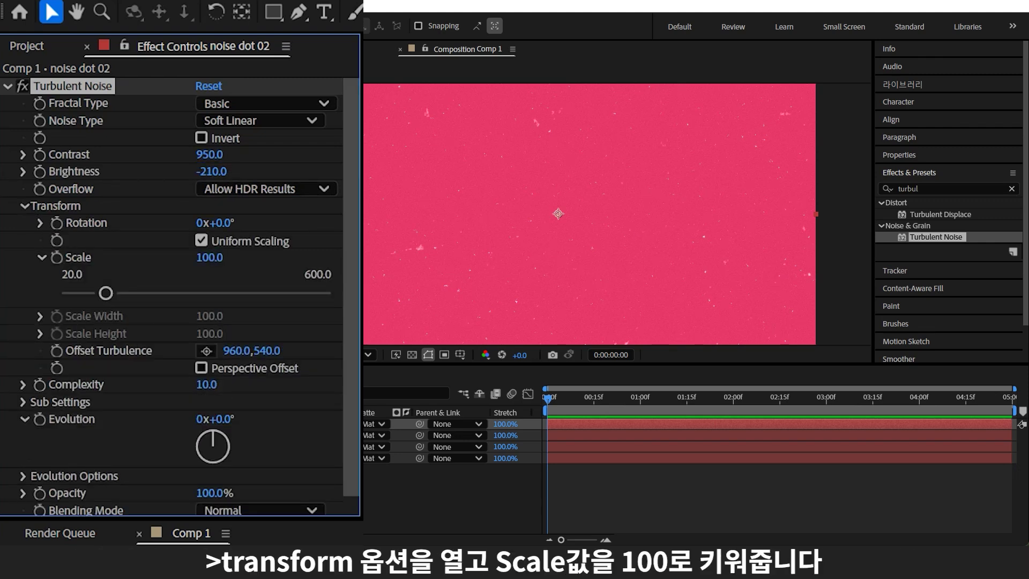
# - Duplicate the noise dot 02 layer and rename the copy "stain 01"
pyautogui.hotkey('ctrl', 'd')
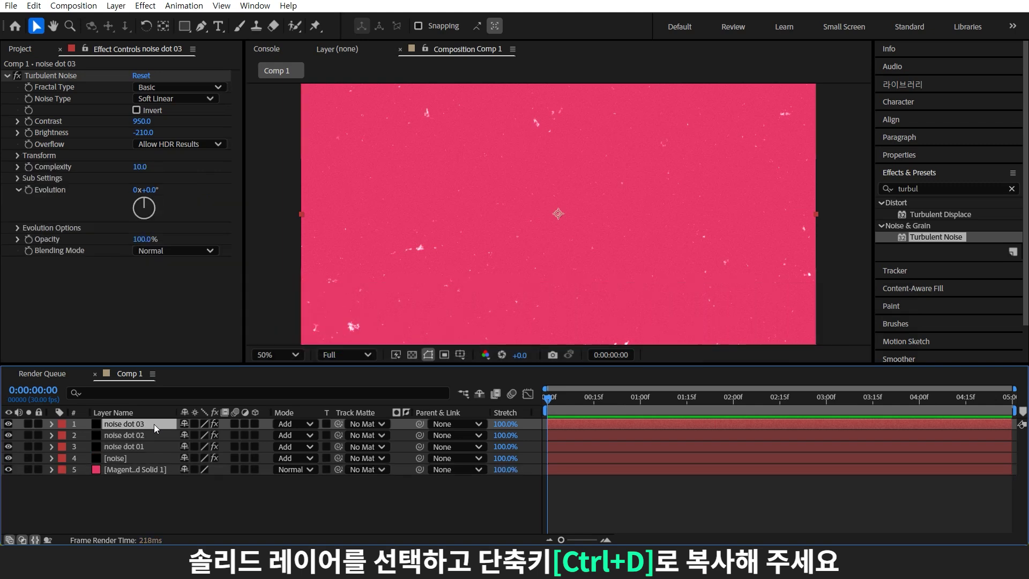
pyautogui.press('Return')
pyautogui.write('stain')
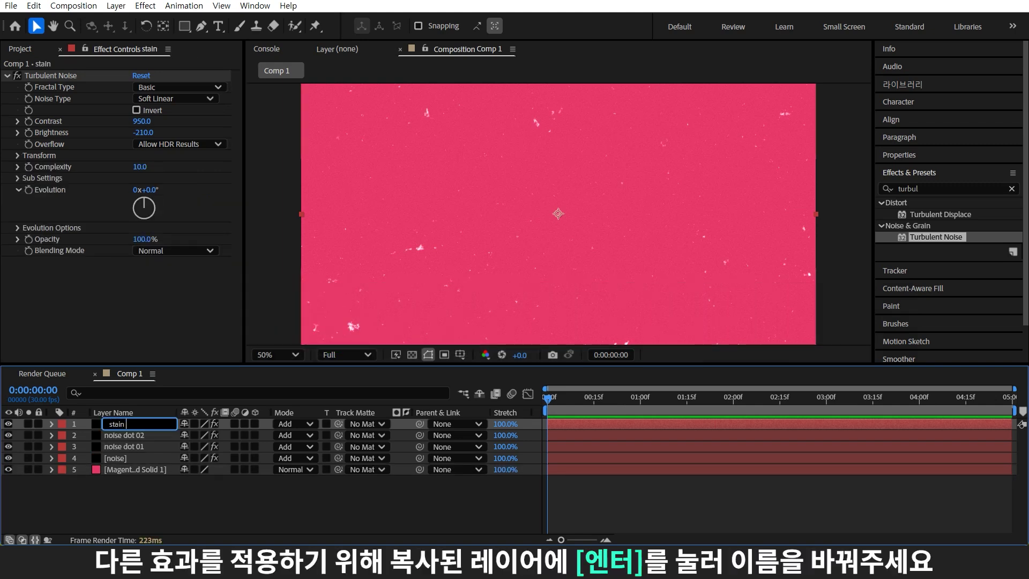
pyautogui.write(' 01')
pyautogui.press('Return')
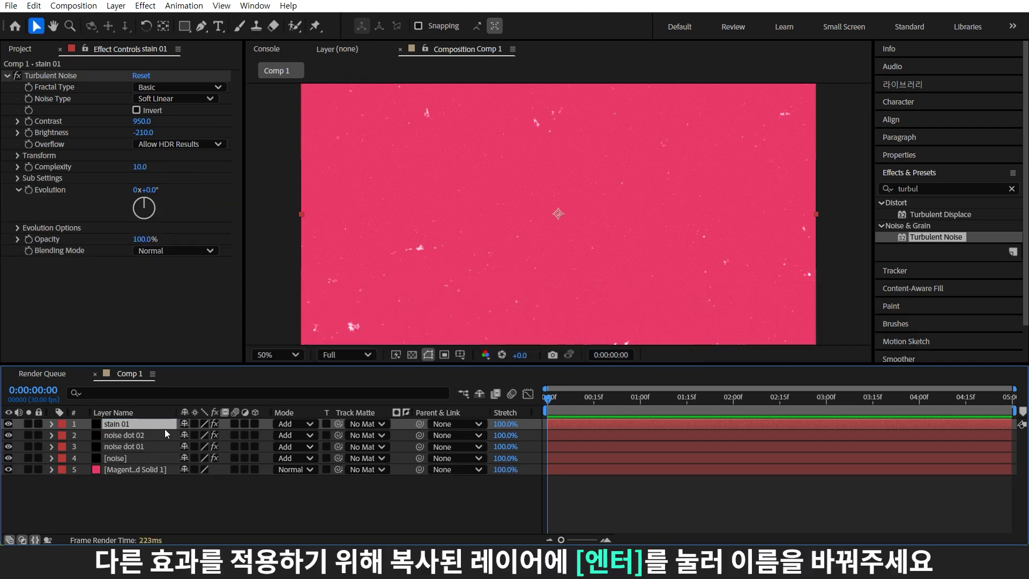
# - Set the stain 01 layer's Turbulent Noise contrast to 70 and brightness to 15
pyautogui.click(142, 122)
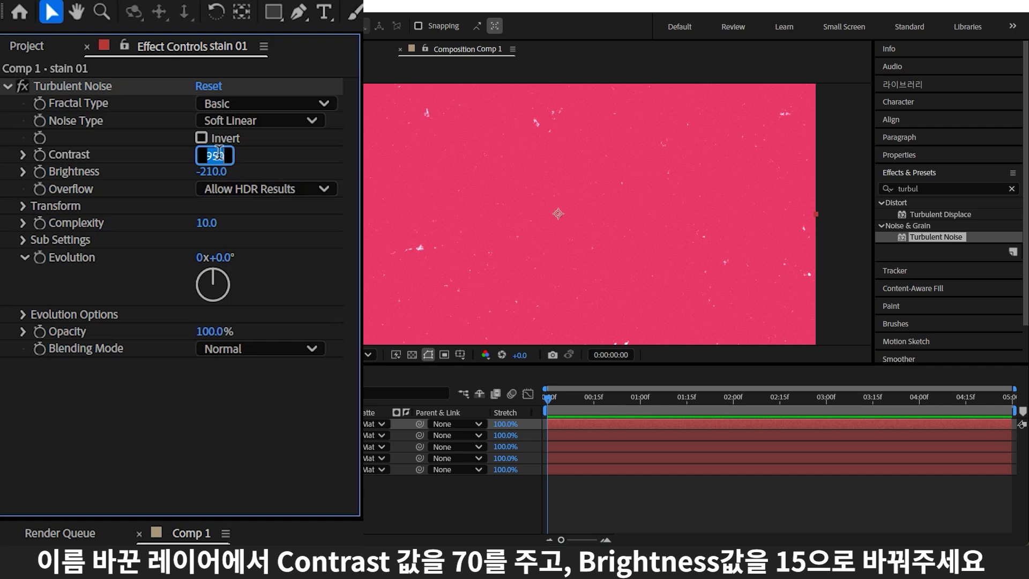
pyautogui.write('70')
pyautogui.press('Return')
pyautogui.click(215, 172)
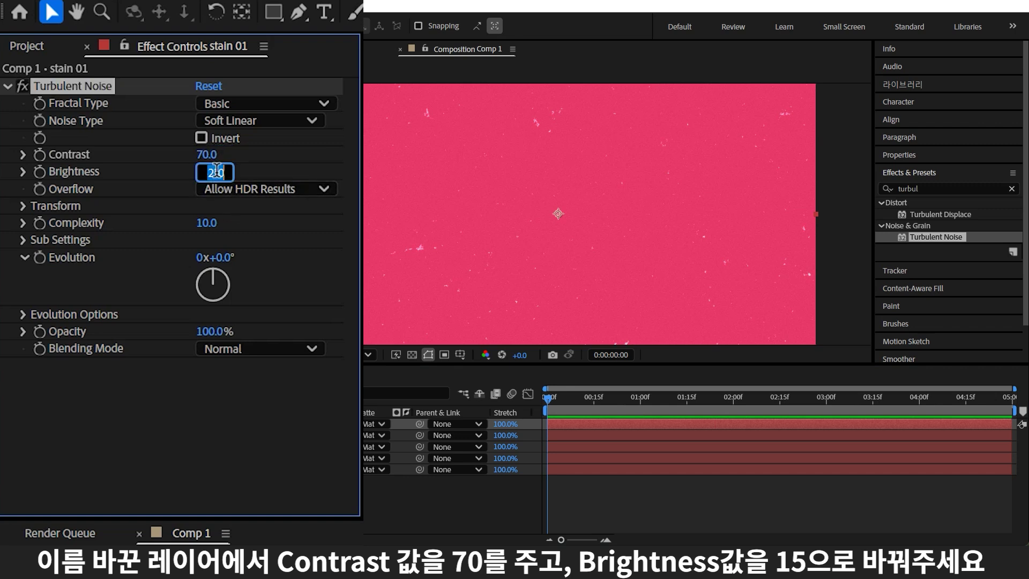
pyautogui.write('15')
pyautogui.press('Return')
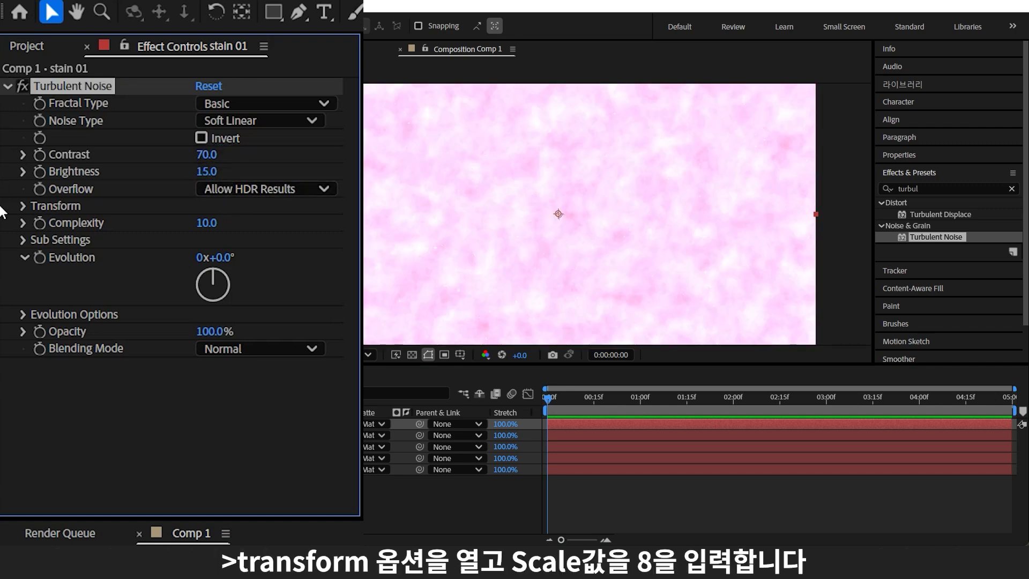
# - Set the Turbulent Noise transform scale of the stain 01 layer to 8
pyautogui.click(22, 206)
pyautogui.click(204, 258)
pyautogui.write('8')
pyautogui.press('Return')
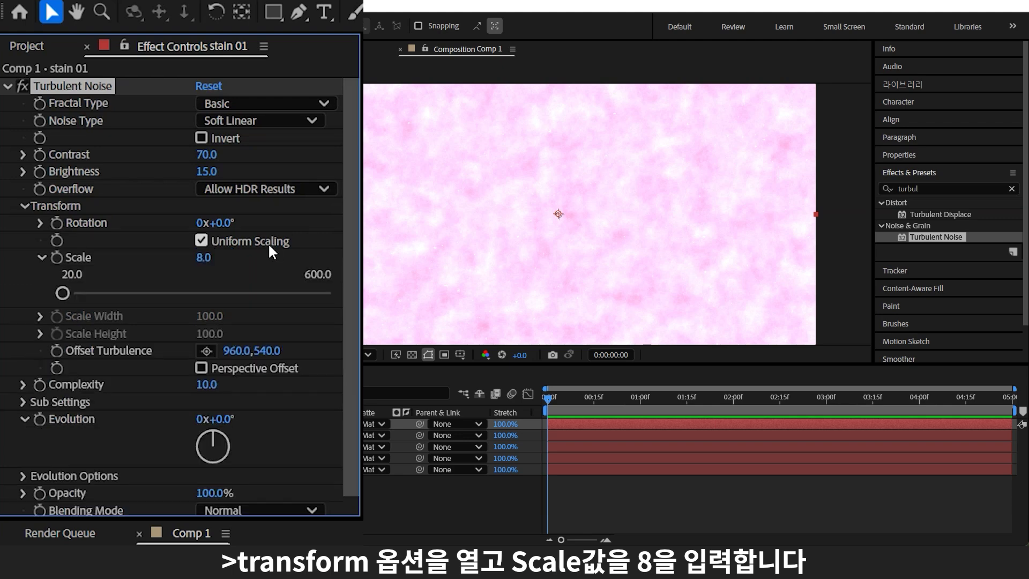
# - Duplicate the stain 01 layer and rename the copy "stain area"
pyautogui.click(159, 424)
pyautogui.hotkey('ctrl', 'd')
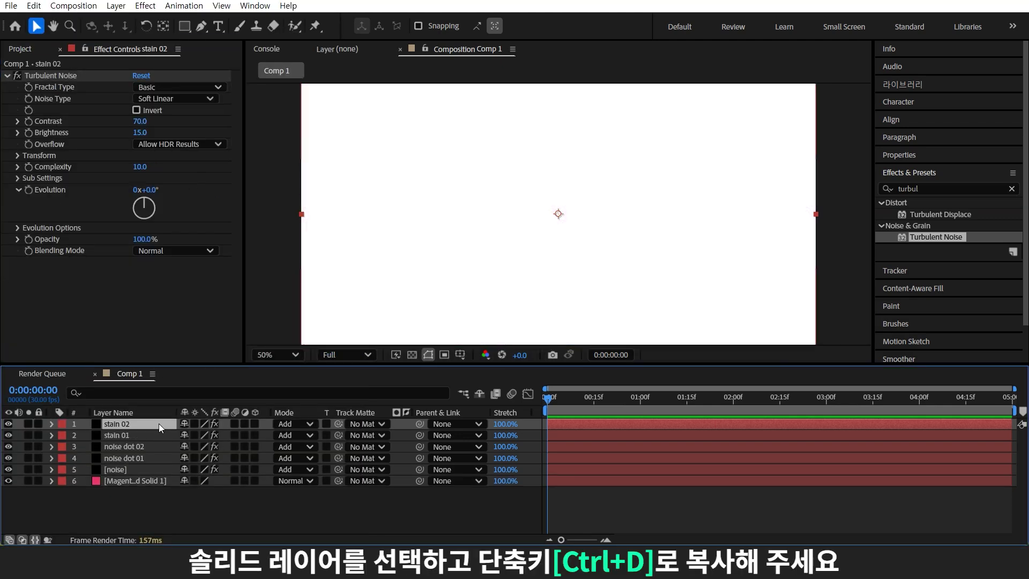
pyautogui.press('Return')
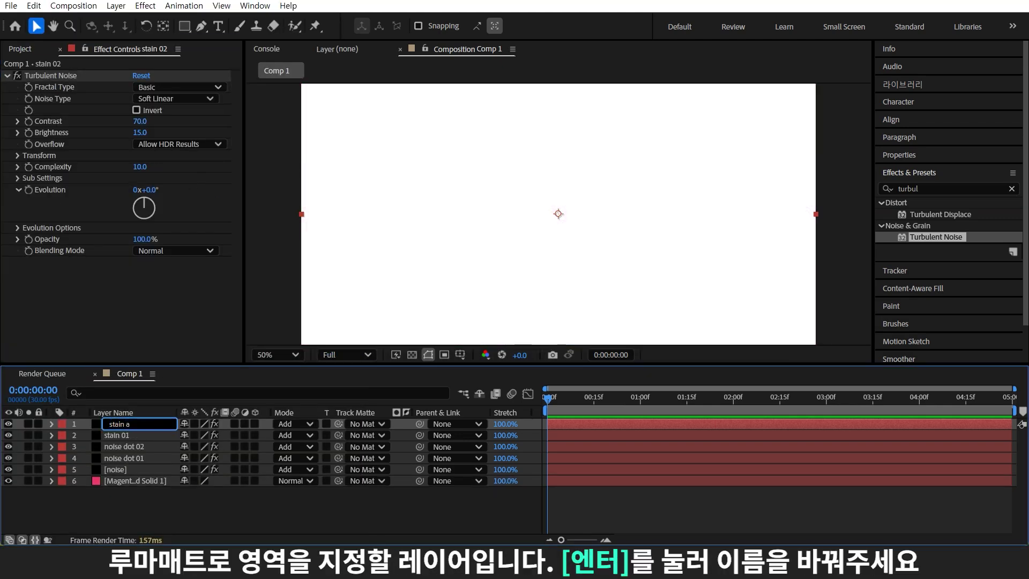
pyautogui.write('stain area')
pyautogui.press('Return')
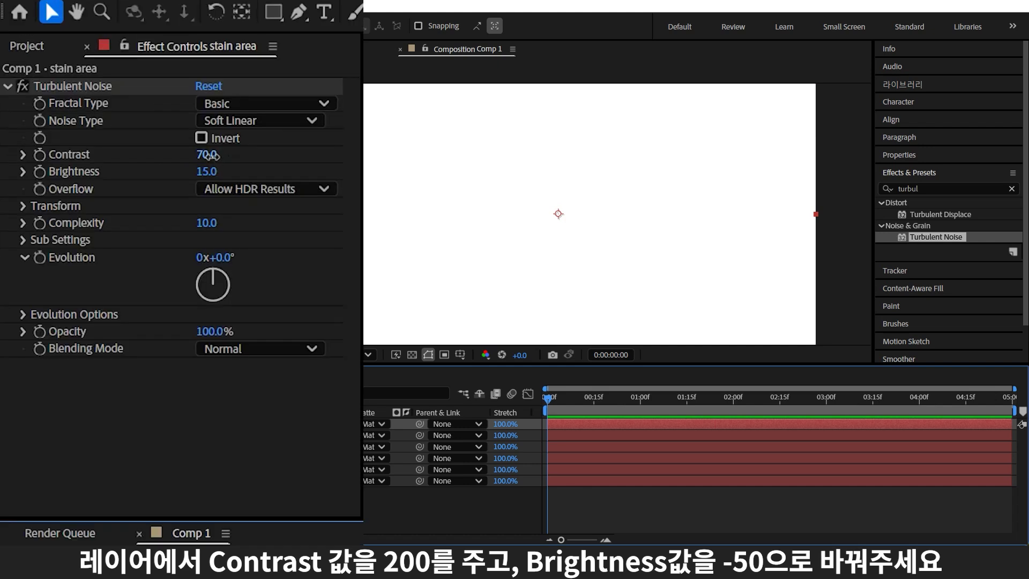
# - Set the stain area layer's Turbulent Noise contrast to 200 and brightness to -50
pyautogui.click(140, 121)
pyautogui.write('200')
pyautogui.press('Return')
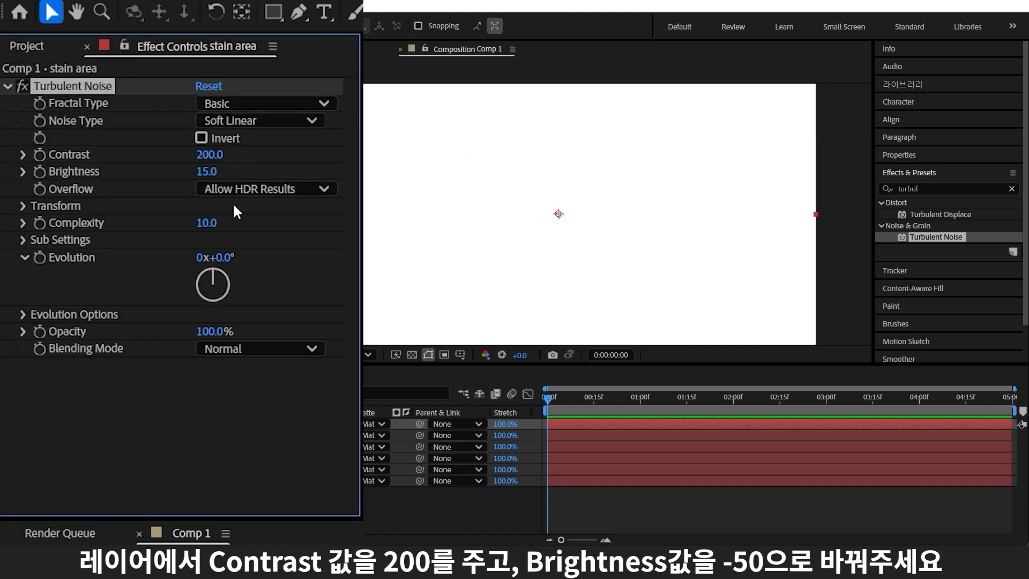
pyautogui.click(204, 172)
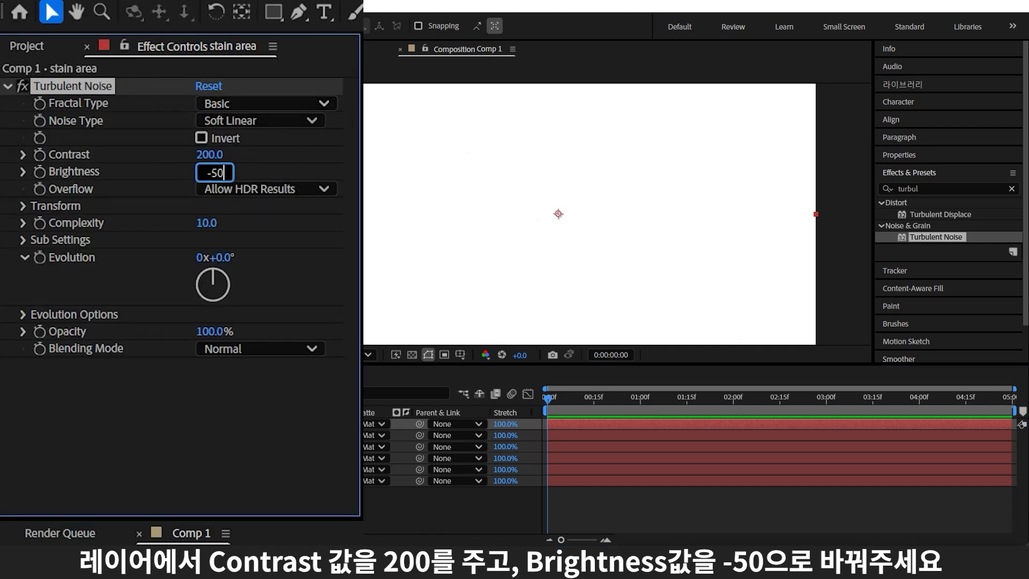
pyautogui.press('Return')
# - Set the stain area noise's transform scale to 1800 and shift its Offset Turbulence to 3802, 802
pyautogui.click(23, 206)
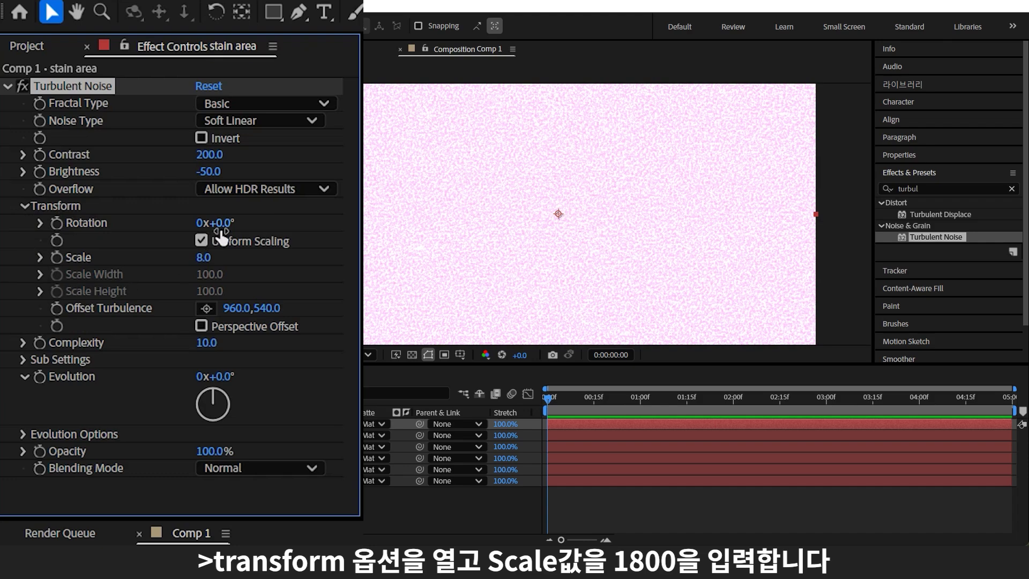
pyautogui.click(209, 258)
pyautogui.write('8')
pyautogui.press('Return')
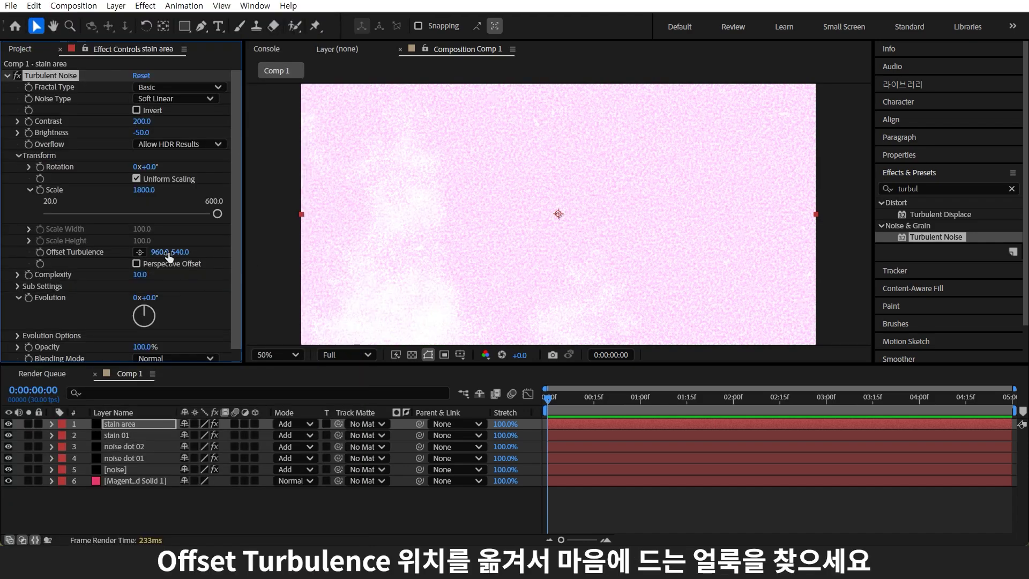
pyautogui.moveTo(169, 257); pyautogui.dragTo(602, 255)
# - Apply Turbulent Displace to the stain area layer with an amount of 200 and a complexity of 10
pyautogui.moveTo(959, 214); pyautogui.dragTo(135, 424)
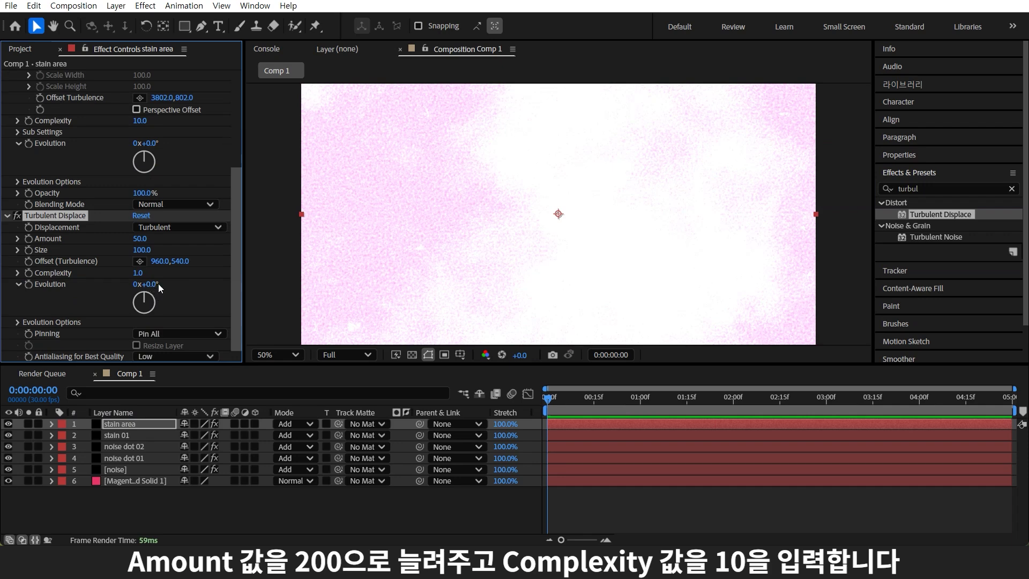
pyautogui.click(139, 237)
pyautogui.write('200')
pyautogui.press('Return')
pyautogui.click(205, 381)
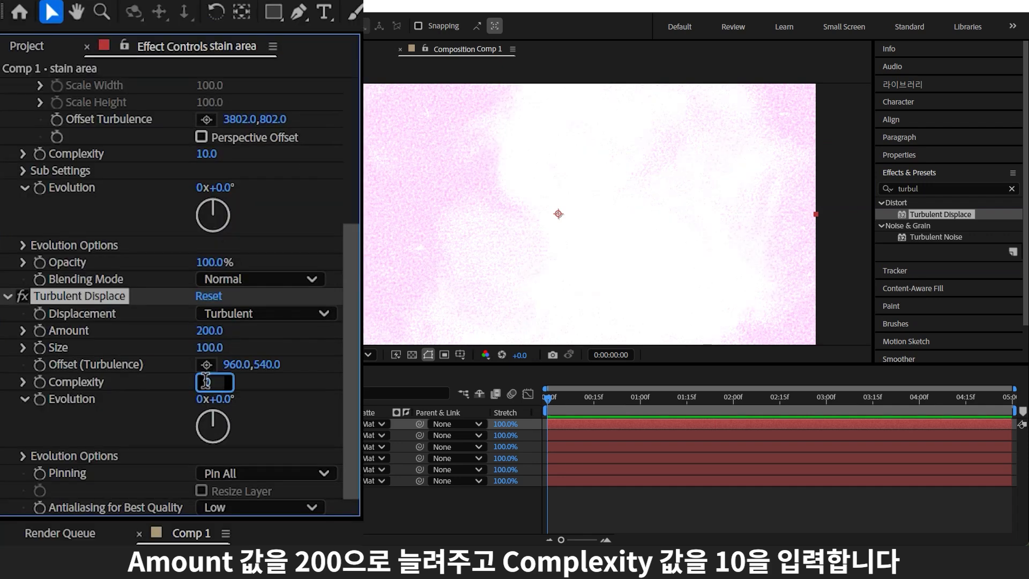
pyautogui.write('10')
pyautogui.press('Return')
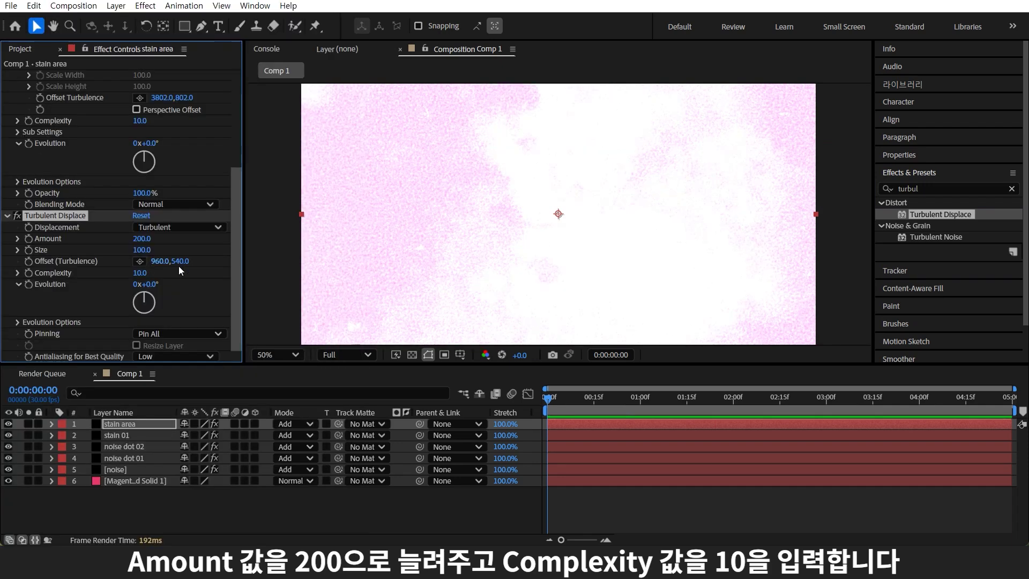
# - Make stain area the luma track matte of stain 01 and shift the matte's Offset Turbulence to 3620, 802
pyautogui.moveTo(439, 404); pyautogui.dragTo(166, 389)
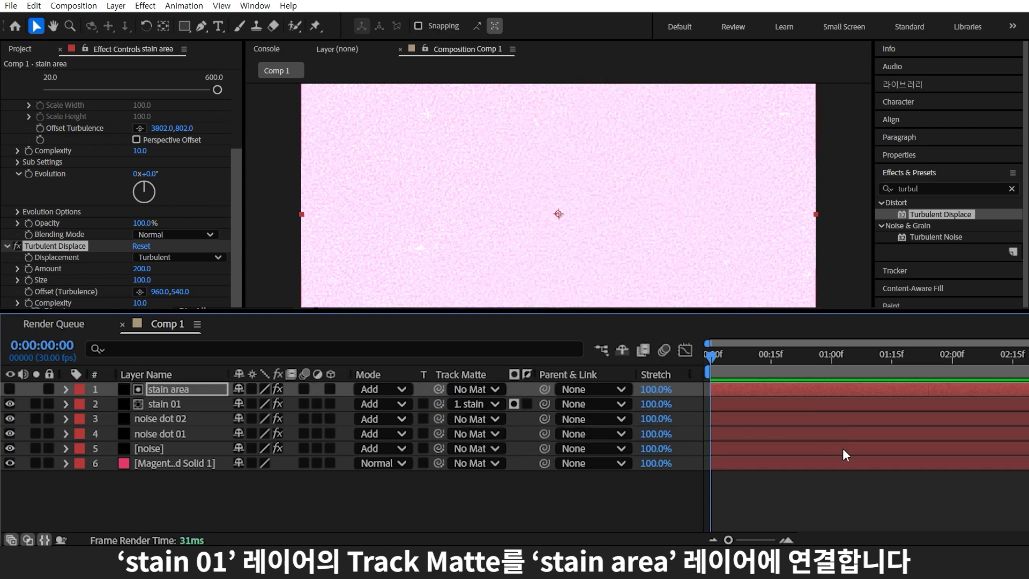
pyautogui.click(513, 404)
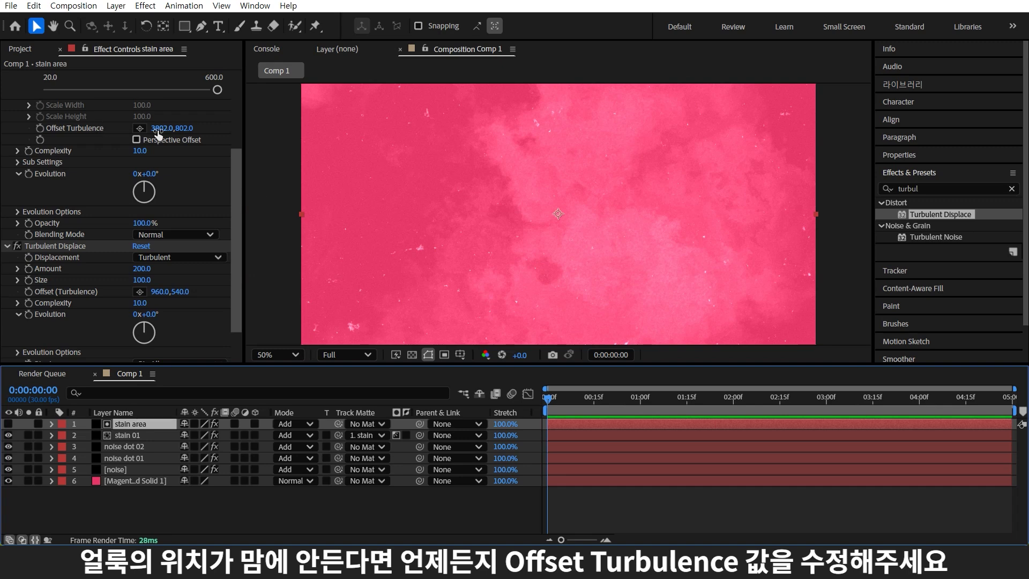
pyautogui.moveTo(159, 134); pyautogui.dragTo(65, 159)
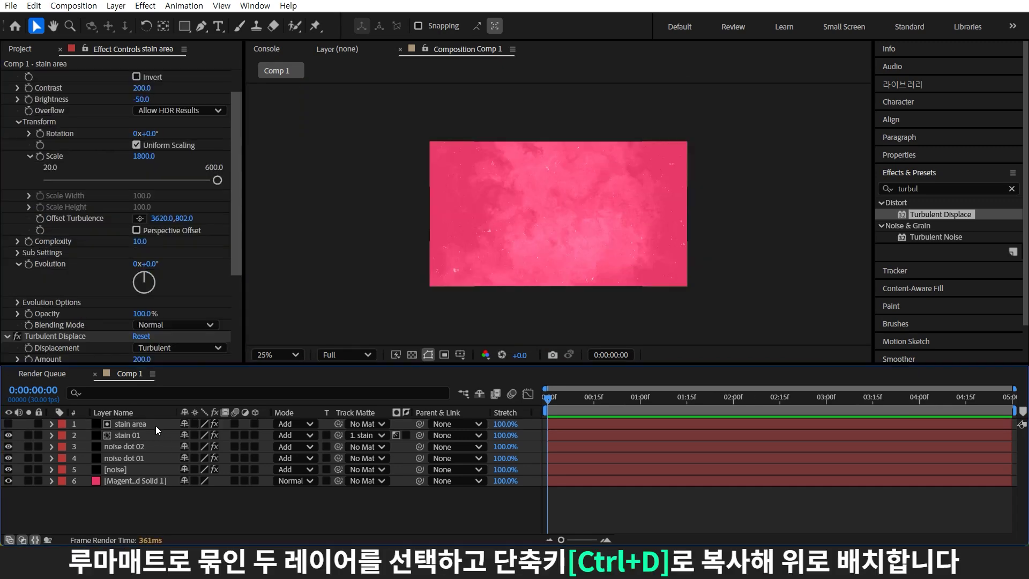
# - Duplicate the stain area and stain 01 layers together and place the copied pair above the originals
pyautogui.keyDown('shift'); pyautogui.click(155, 426); pyautogui.keyUp('shift')
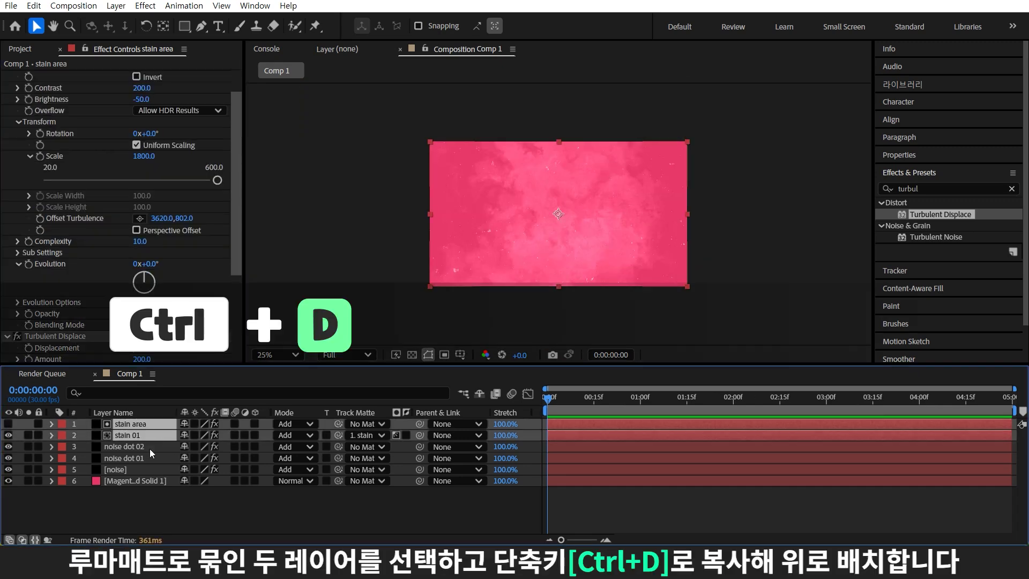
pyautogui.hotkey('ctrl', 'd')
pyautogui.moveTo(145, 447); pyautogui.dragTo(194, 433)
# - Set the stain 02 layer's Turbulent Noise contrast to 600, brightness to -100 and transform scale to 5
pyautogui.click(140, 433)
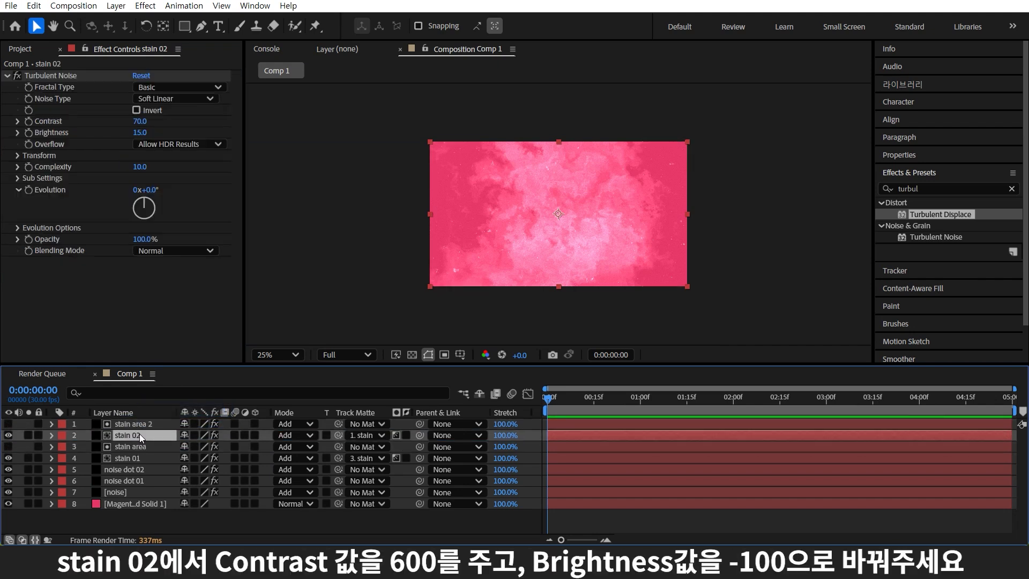
pyautogui.click(140, 121)
pyautogui.write('600')
pyautogui.press('Return')
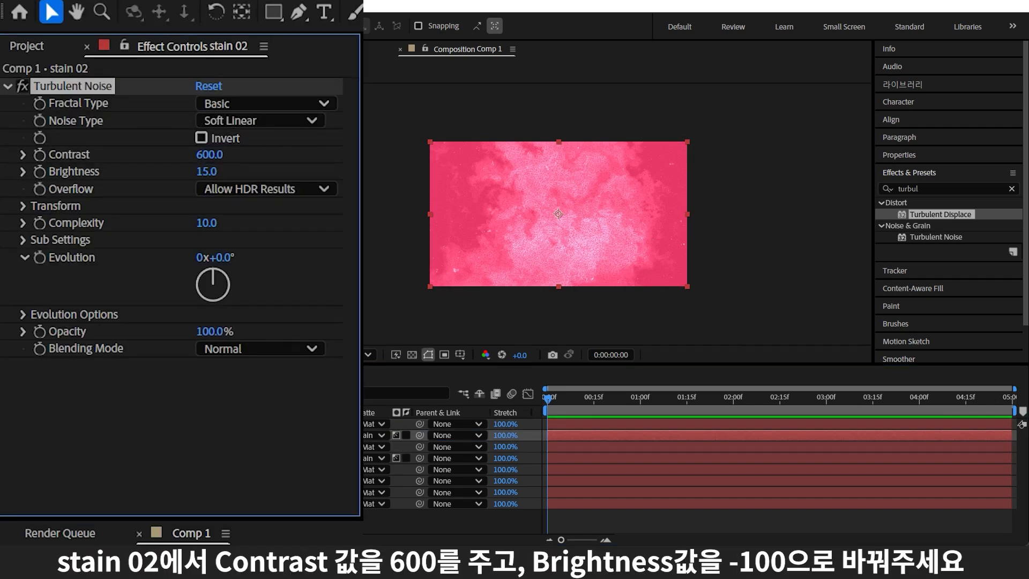
pyautogui.click(208, 172)
pyautogui.write('-100')
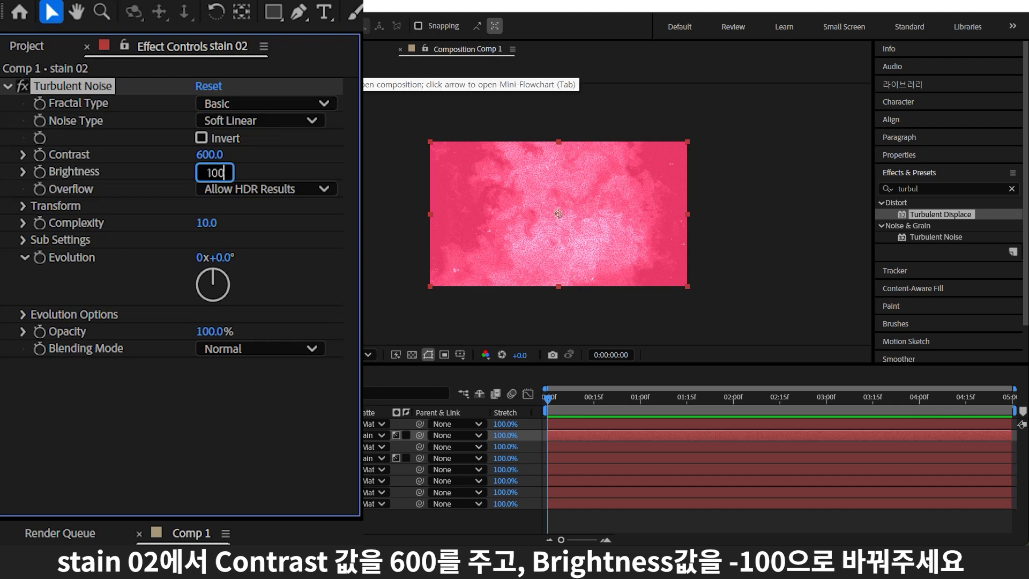
pyautogui.press('Return')
pyautogui.click(22, 207)
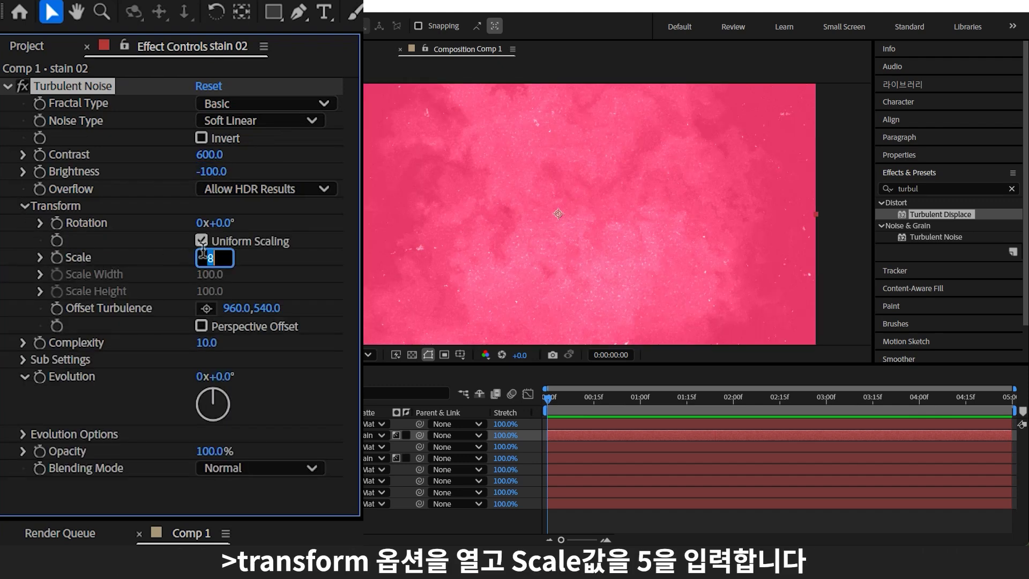
pyautogui.write('5')
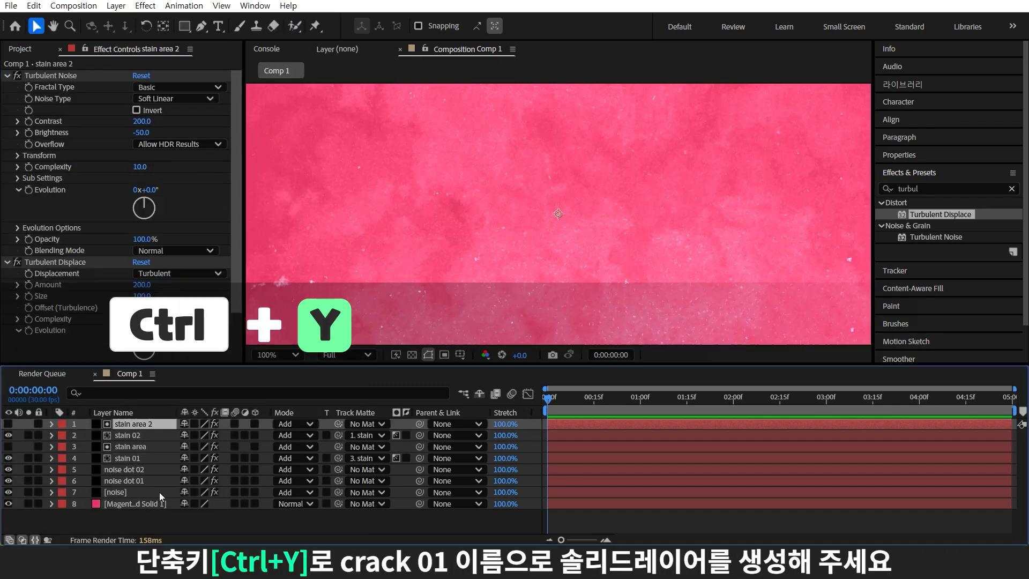
# - Create a black 1920 x 1080 px solid layer named "crack 01" above the stain layers
pyautogui.hotkey('ctrl', 'y')
pyautogui.write('crack 01')
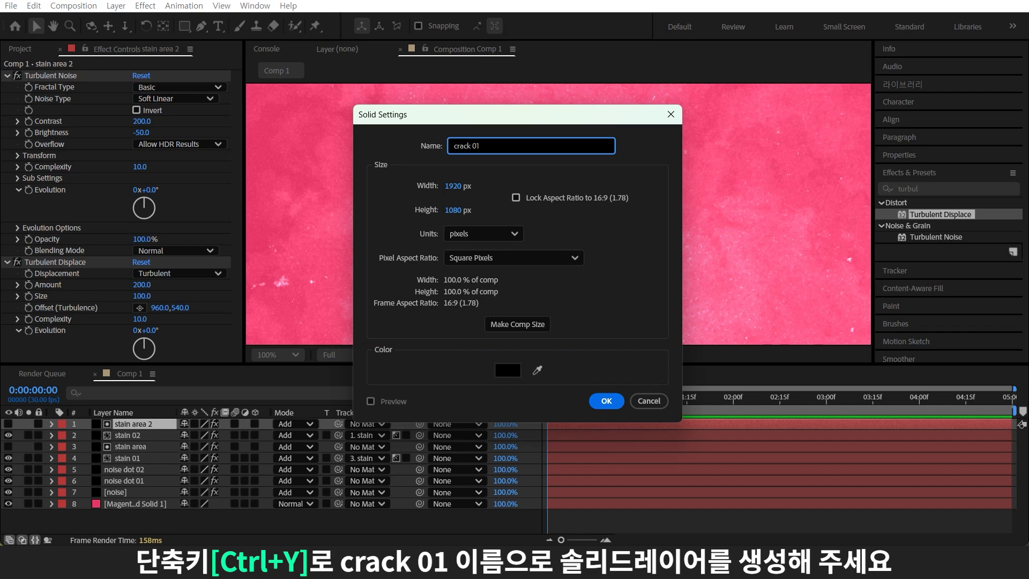
pyautogui.press('Return')
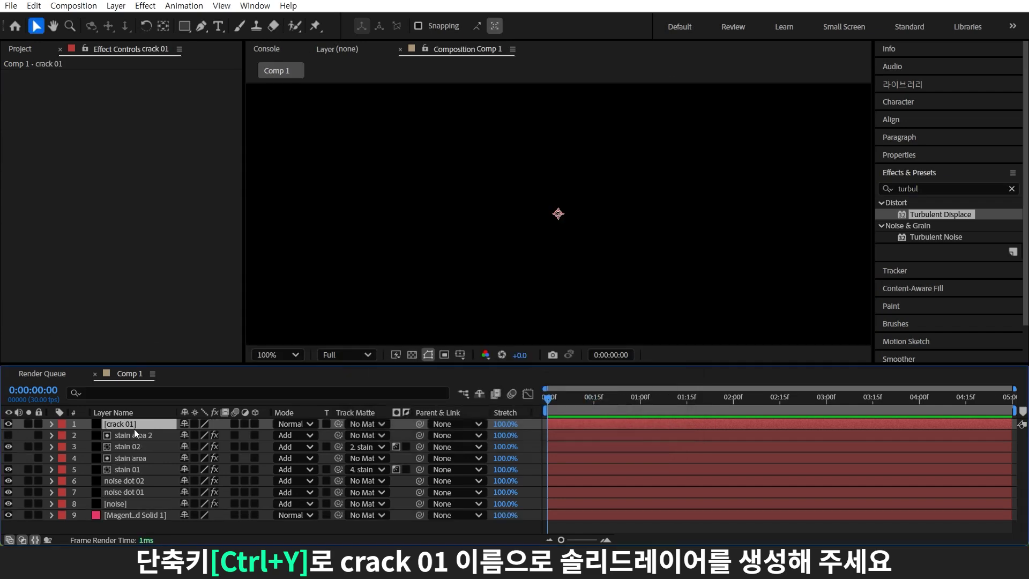
# - Apply the Advanced Lightning effect to the crack 01 layer and set its lightning type to Strike
pyautogui.click(931, 186)
pyautogui.write('lightni')
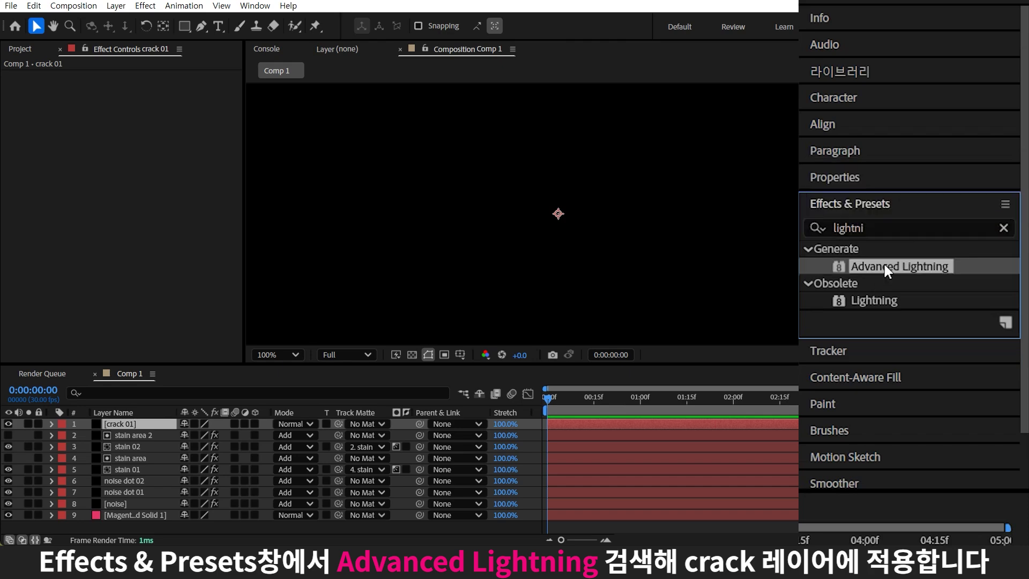
pyautogui.moveTo(942, 214); pyautogui.dragTo(204, 424)
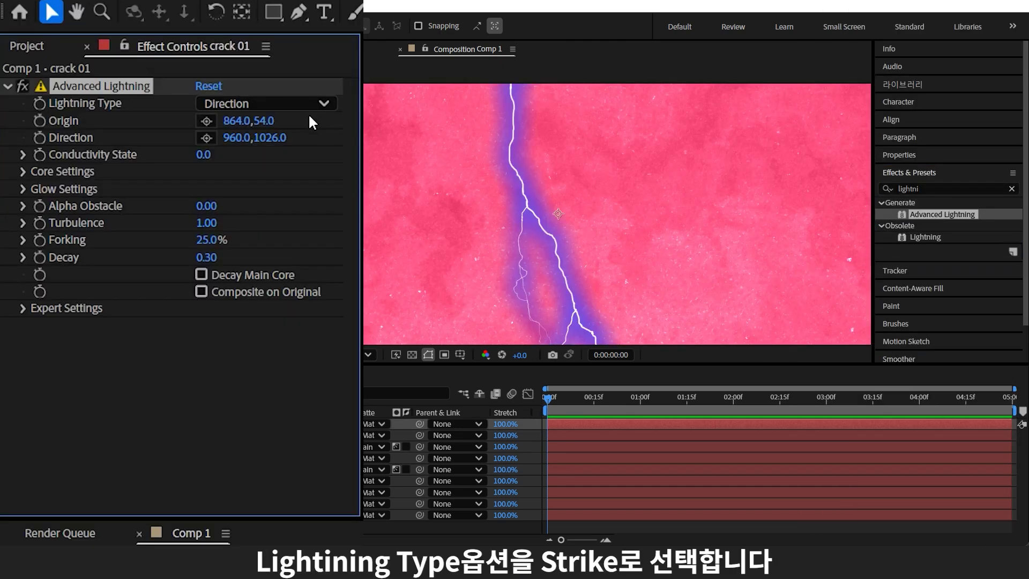
pyautogui.click(207, 87)
pyautogui.click(282, 148)
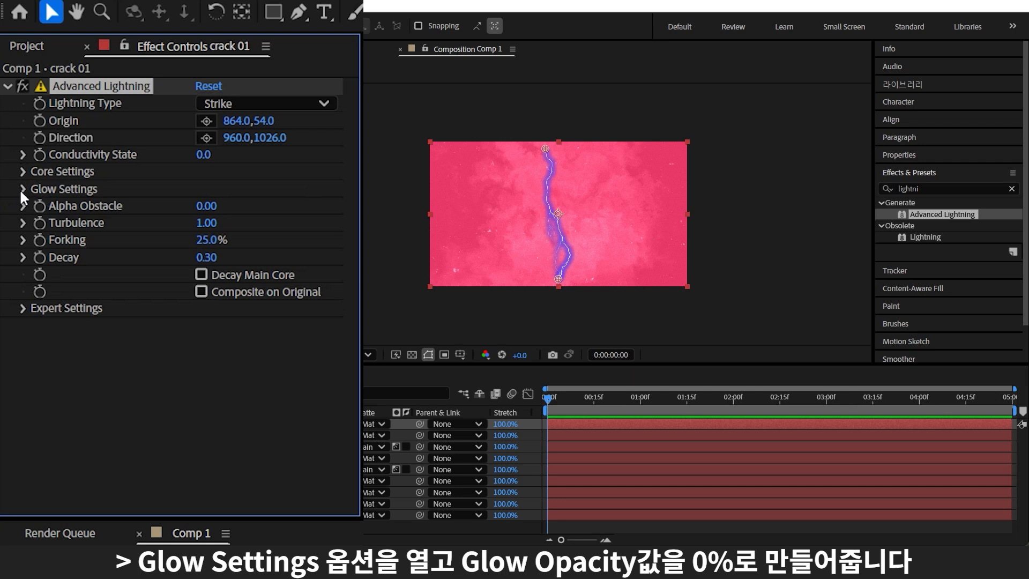
# - Set the lightning's Glow Opacity to 0% and its Decay to 10 on the crack 01 layer
pyautogui.click(23, 189)
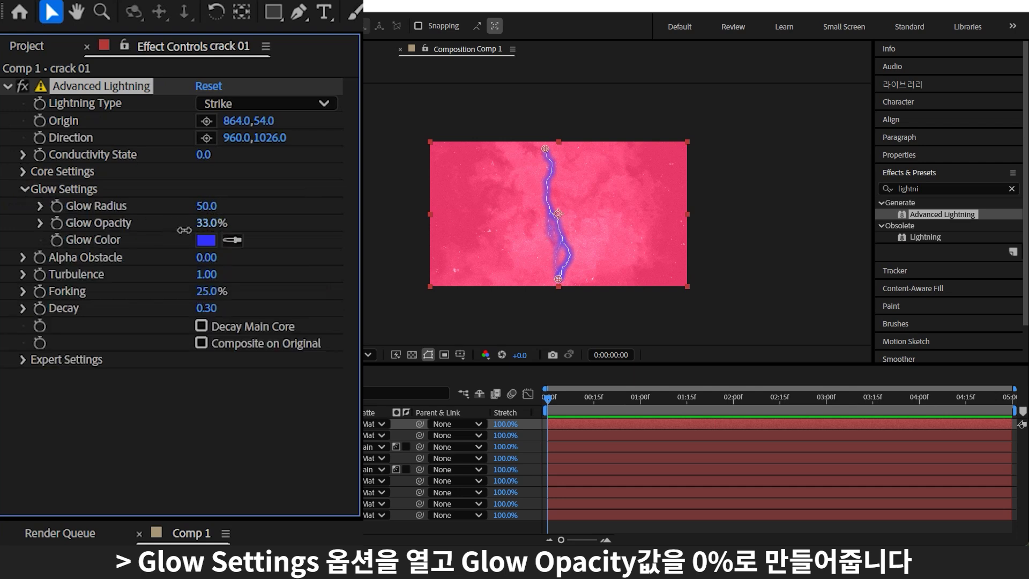
pyautogui.moveTo(184, 230); pyautogui.dragTo(86, 231)
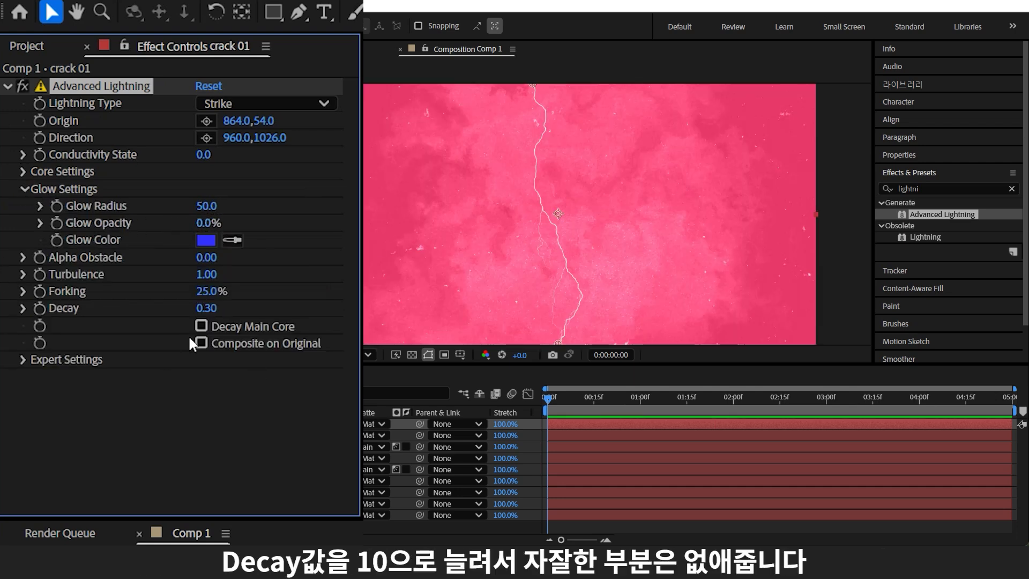
pyautogui.click(213, 309)
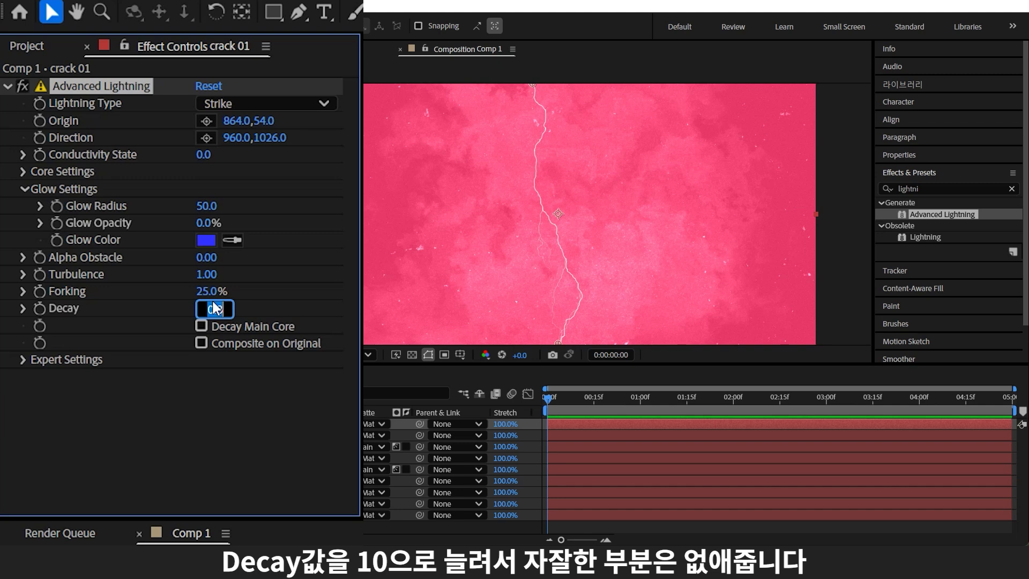
# - Lower the lightning's Core Opacity to 30% on the crack 01 layer
pyautogui.click(22, 171)
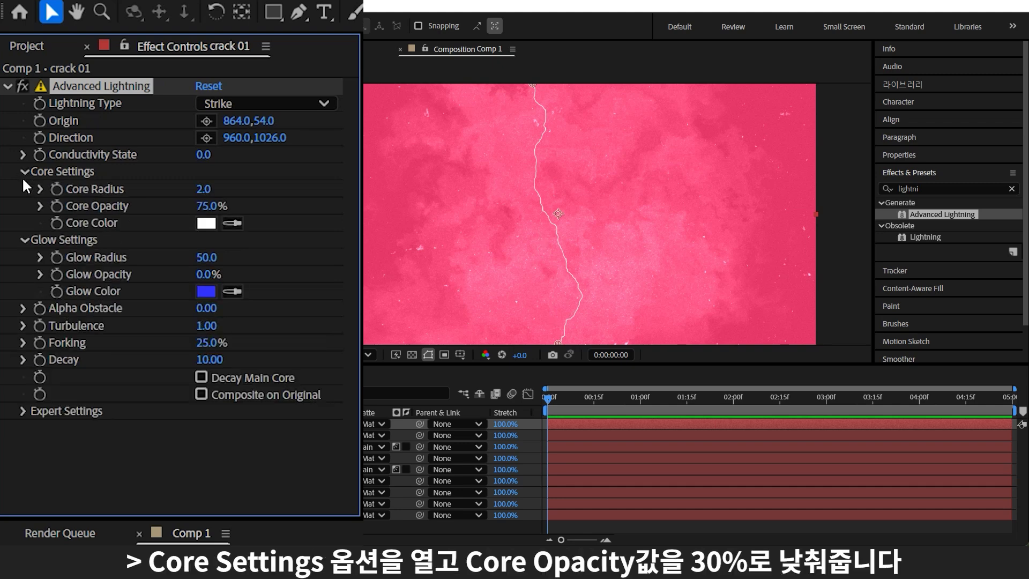
pyautogui.click(200, 206)
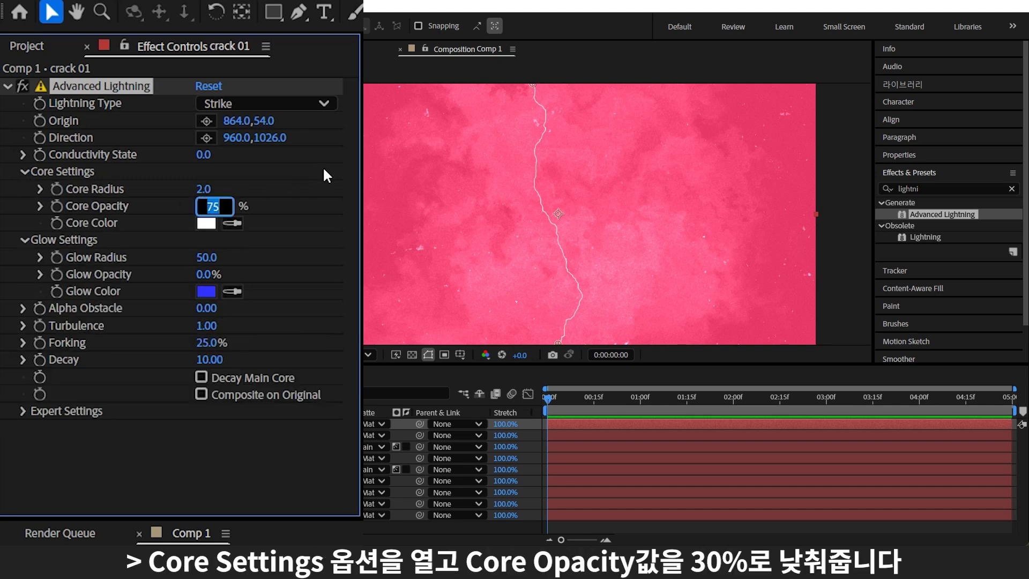
pyautogui.write('30')
pyautogui.press('Return')
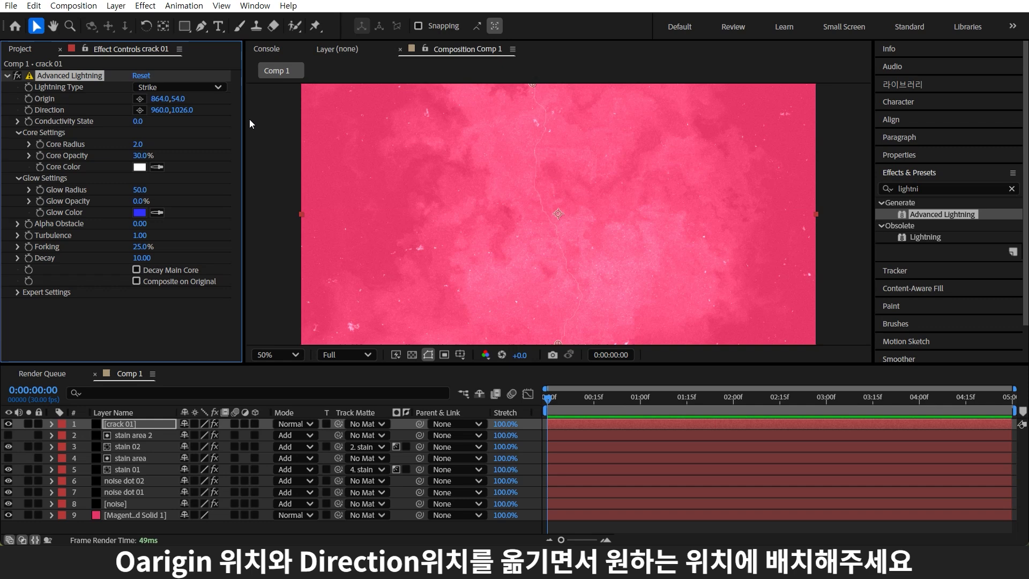
# - Reposition the crack's lightning with its origin at about 1762, 348 and its direction point at about 1096, 670
pyautogui.scroll(1, 429, 142)
pyautogui.scroll(-2, 540, 160)
pyautogui.moveTo(545, 149); pyautogui.dragTo(630, 182)
pyautogui.moveTo(558, 279); pyautogui.dragTo(551, 238)
pyautogui.scroll(1, 602, 240)
pyautogui.moveTo(701, 148); pyautogui.dragTo(773, 163)
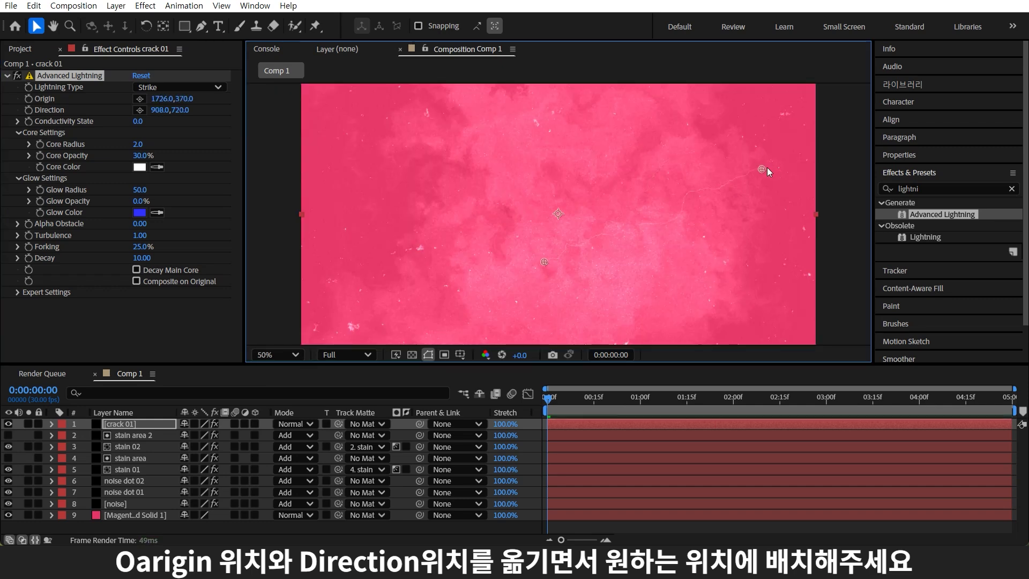
pyautogui.moveTo(544, 263); pyautogui.dragTo(595, 249)
# - Duplicate the crack 01 layer
pyautogui.click(156, 416)
pyautogui.click(154, 414)
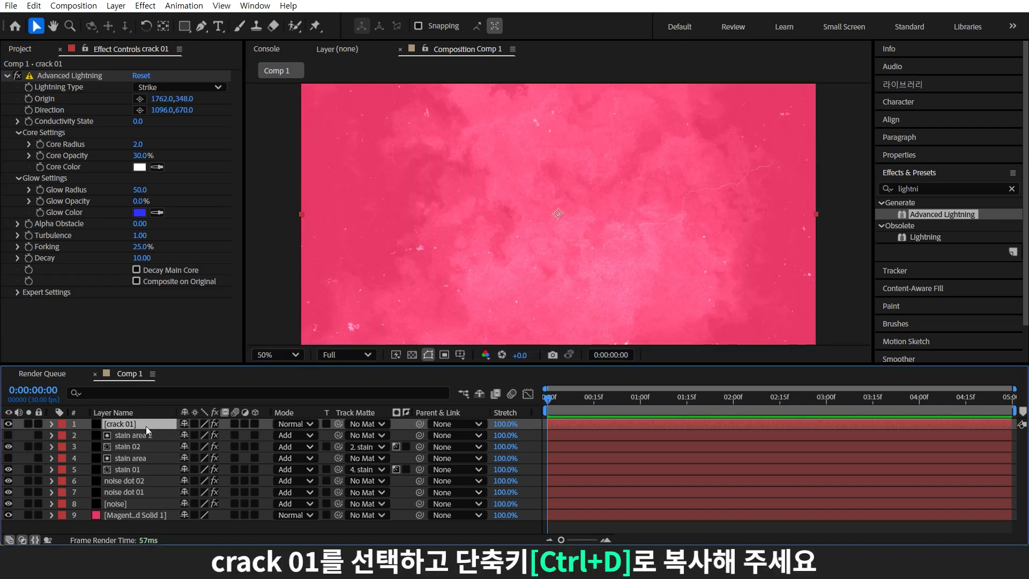
pyautogui.hotkey('ctrl', 'd')
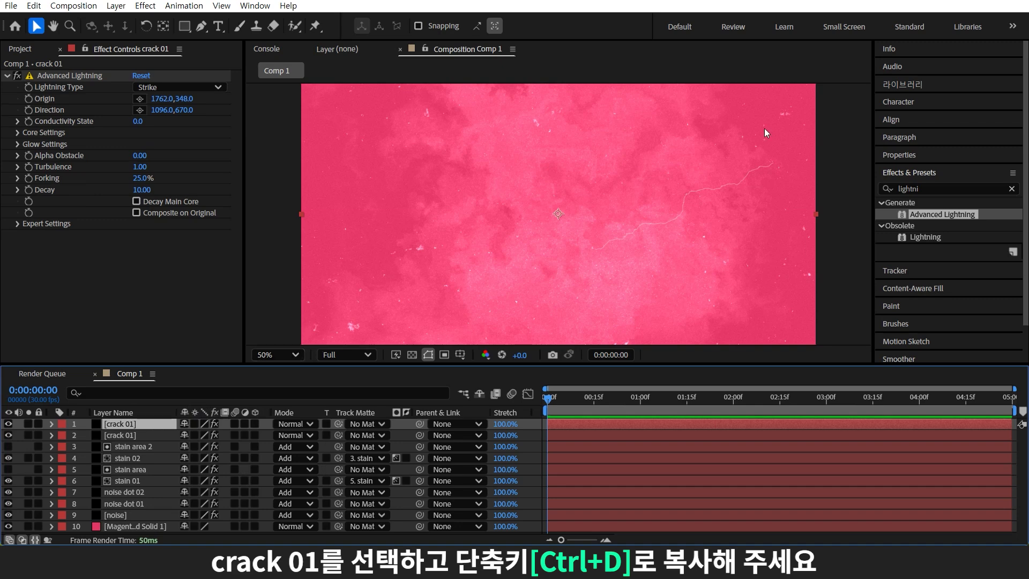
# - Move the duplicated crack's origin to about 280, 276 and its direction point to about 616, 114
pyautogui.press(',')
pyautogui.press(',')
pyautogui.click(140, 109)
pyautogui.click(512, 163)
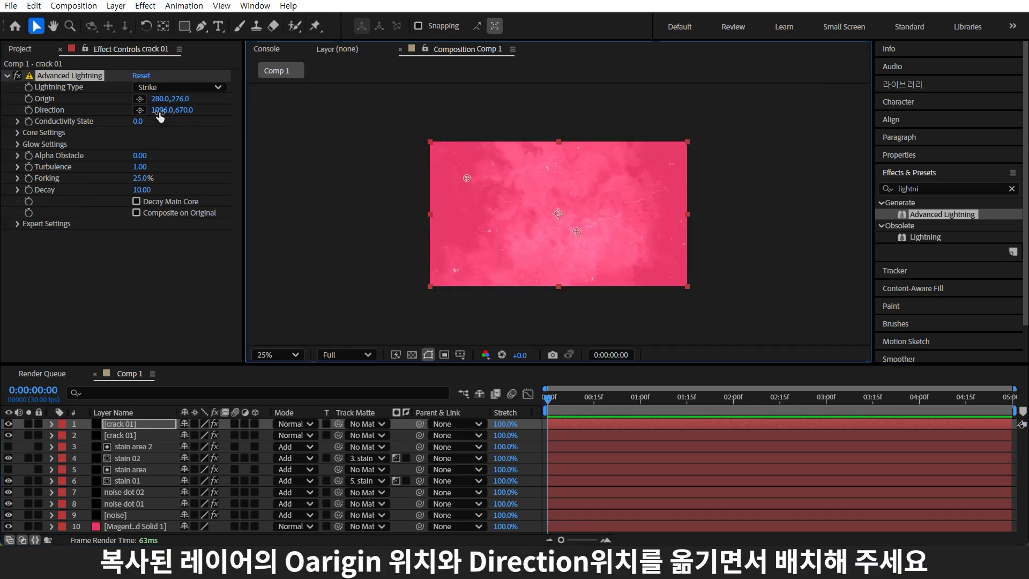
pyautogui.click(140, 99)
pyautogui.click(467, 178)
pyautogui.scroll(2, 526, 173)
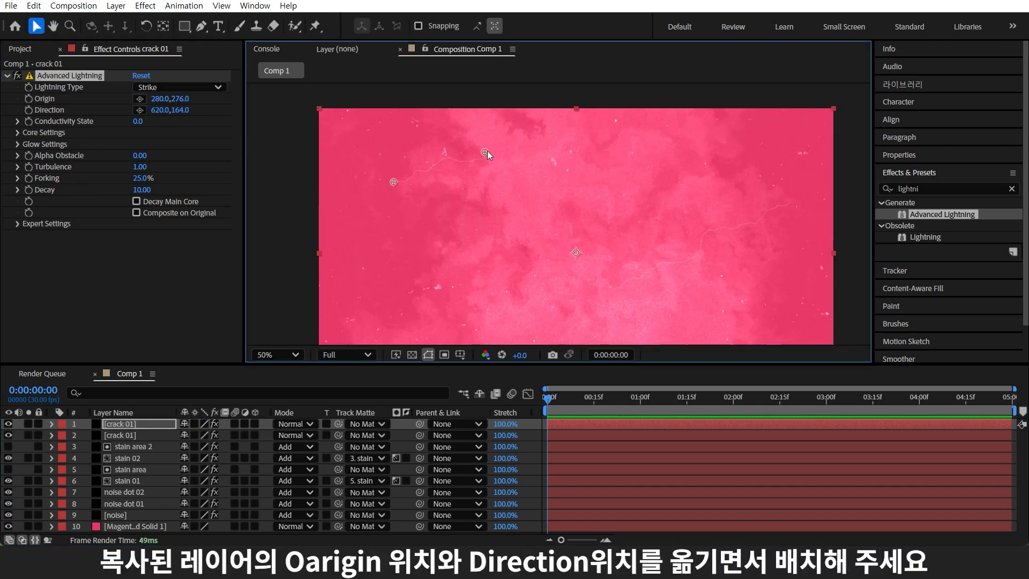
pyautogui.moveTo(486, 151); pyautogui.dragTo(485, 138)
# - Duplicate the topmost crack layer again and place the copy's origin at about 1352, 218 and direction at about 1752, 134
pyautogui.click(151, 423)
pyautogui.hotkey('ctrl', 'd')
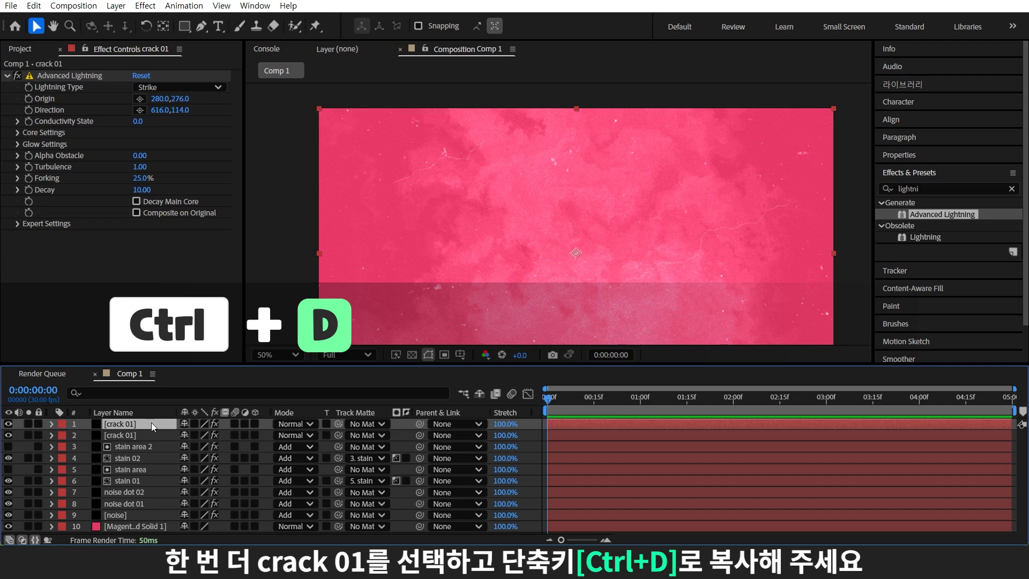
pyautogui.scroll(-2, 722, 214)
pyautogui.click(140, 99)
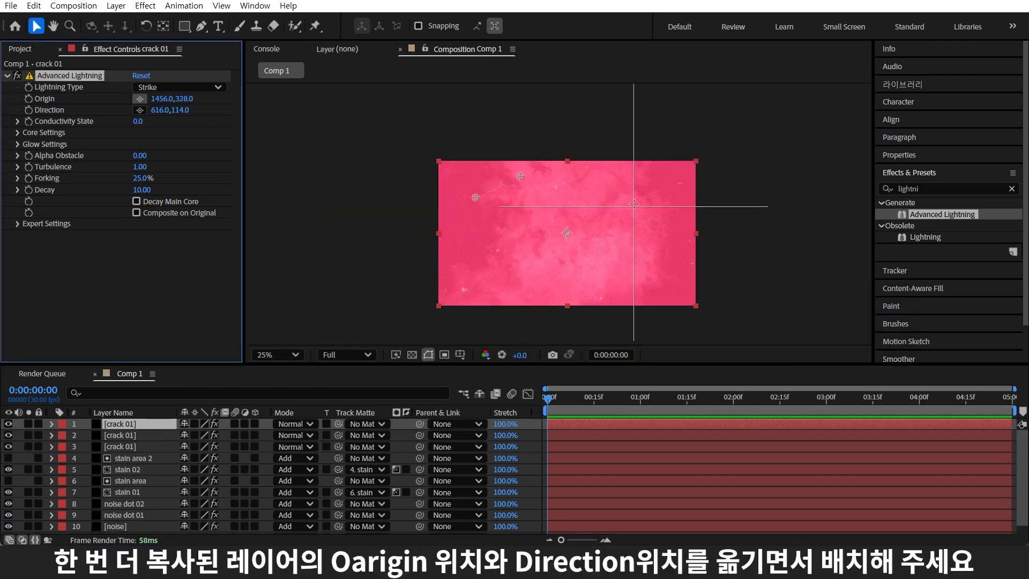
pyautogui.click(628, 185)
pyautogui.moveTo(521, 177); pyautogui.dragTo(651, 197)
pyautogui.scroll(2, 675, 178)
pyautogui.moveTo(699, 156); pyautogui.dragTo(680, 165)
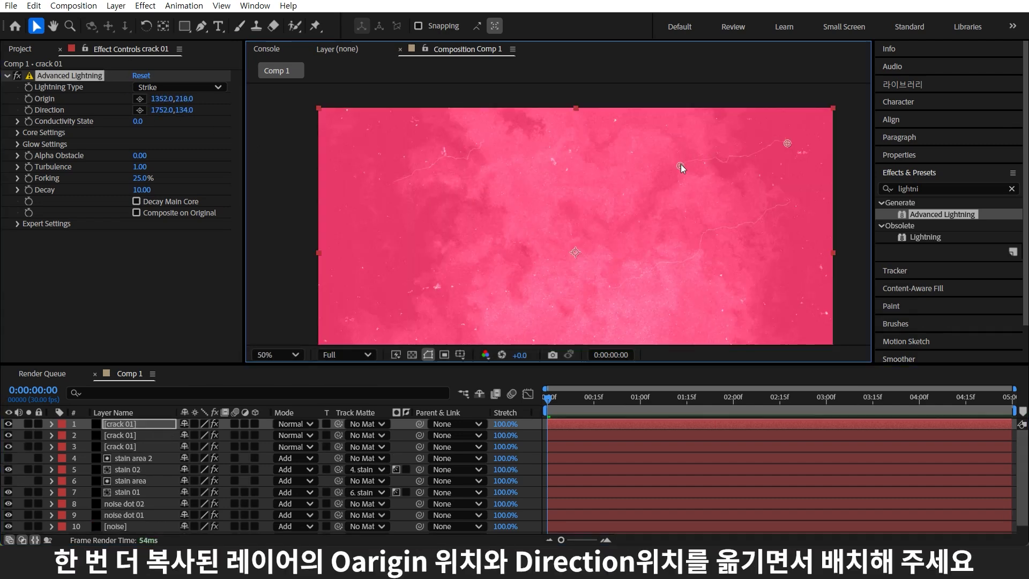
# - Reposition the topmost crack's lightning with its origin at about 1370, 90 and its direction point at about 1534, 96
pyautogui.moveTo(790, 145); pyautogui.dragTo(684, 131)
pyautogui.scroll(-2, 536, 215)
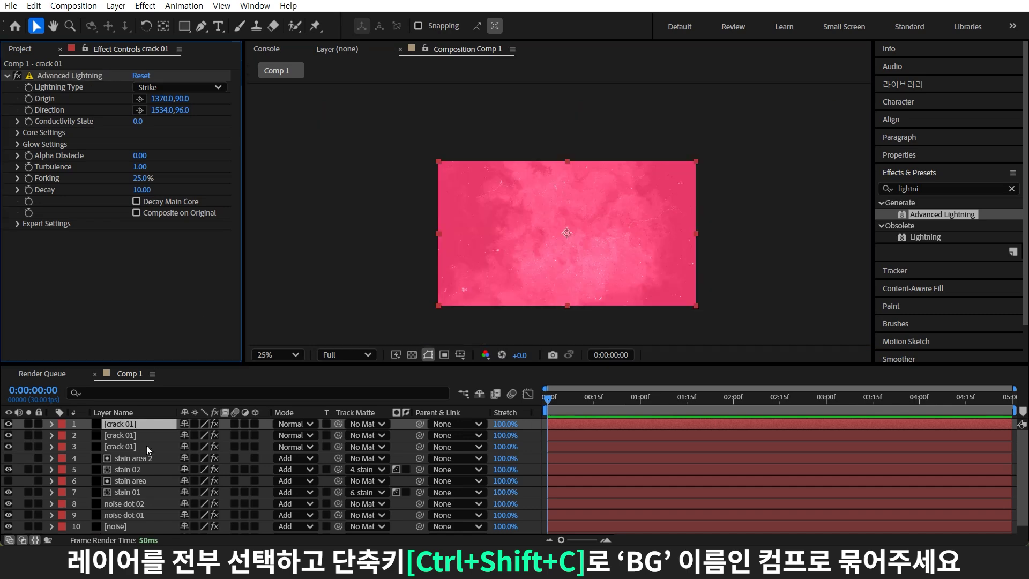
# - Pre-compose all layers of Comp 1 into a new composition named BG, moving all attributes into it
pyautogui.click(152, 426)
pyautogui.hotkey('ctrl', 'a')
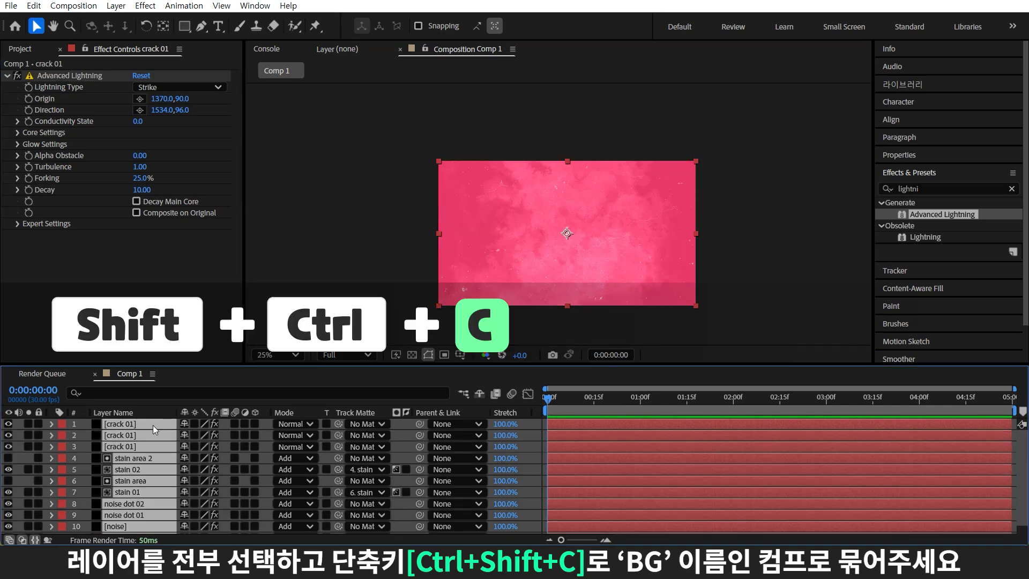
pyautogui.hotkey('ctrl', 'shift', 'c')
pyautogui.write('BG')
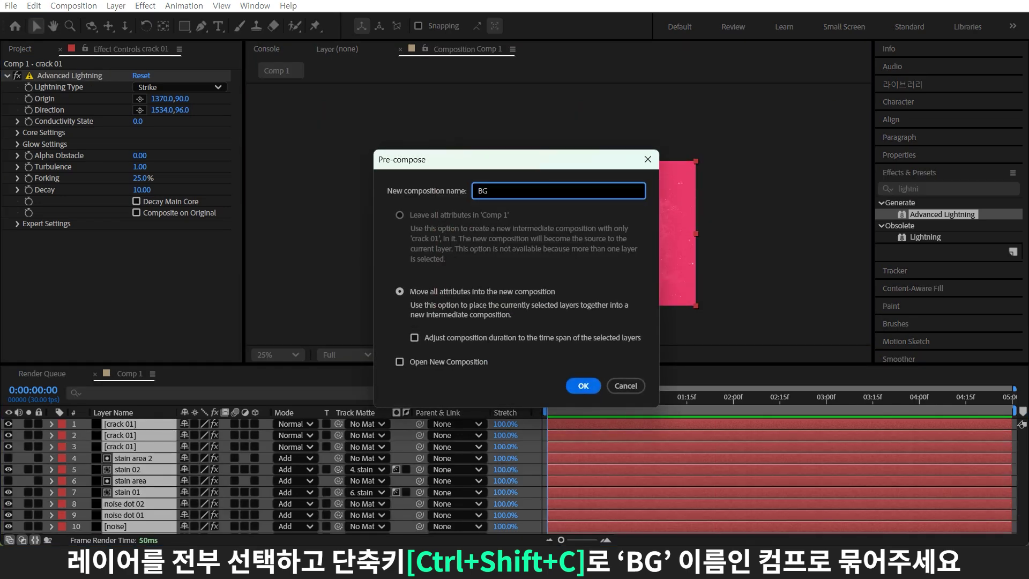
pyautogui.press('Return')
# - Add a two-line text layer over the background reading "ROugh" and "title"
pyautogui.hotkey('ctrl', 't')
pyautogui.click(518, 234)
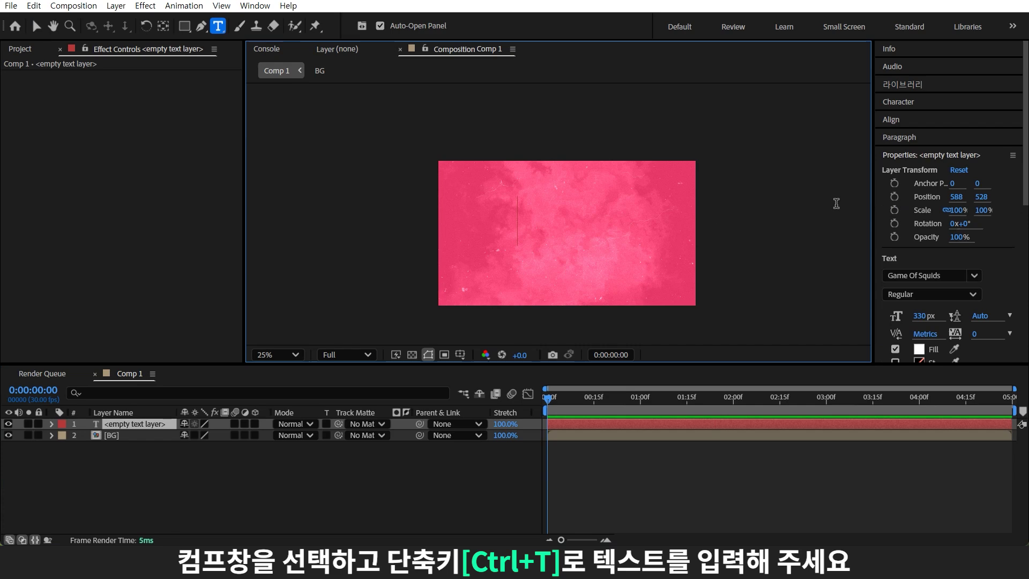
pyautogui.write('ROugh')
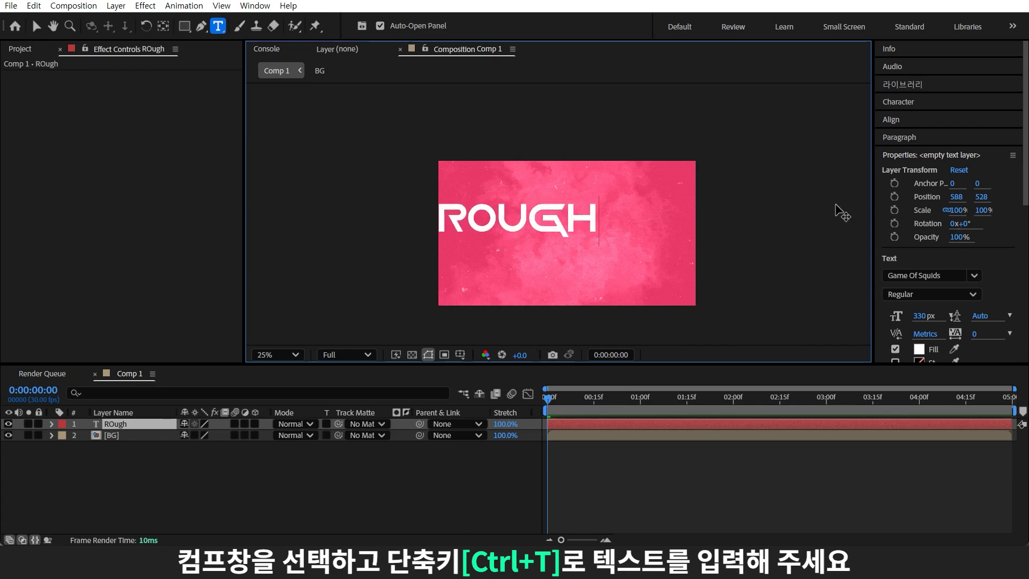
pyautogui.press('Return')
pyautogui.write('title')
# - Colour the O of ROUGH and the E of TITLE black, leaving the other letters white
pyautogui.hotkey('ctrl', '6')
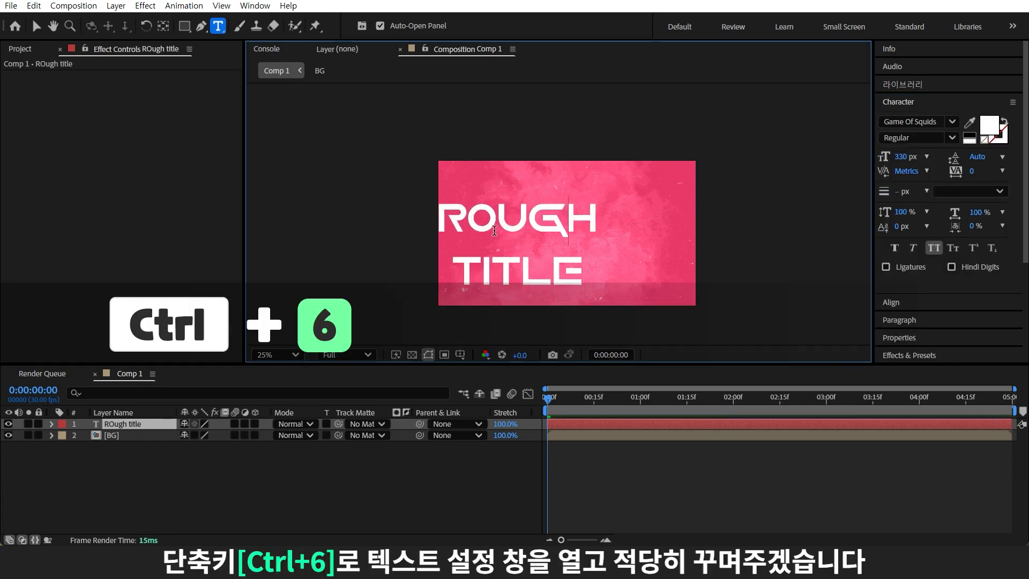
pyautogui.moveTo(497, 230); pyautogui.dragTo(468, 228)
pyautogui.click(989, 125)
pyautogui.moveTo(583, 274); pyautogui.dragTo(440, 217)
pyautogui.click(989, 125)
# - Tighten the title's line spacing to about 246 px and indent the second line, TITLE
pyautogui.moveTo(976, 157); pyautogui.dragTo(868, 187)
pyautogui.scroll(3, 625, 226)
pyautogui.scroll(-2, 625, 225)
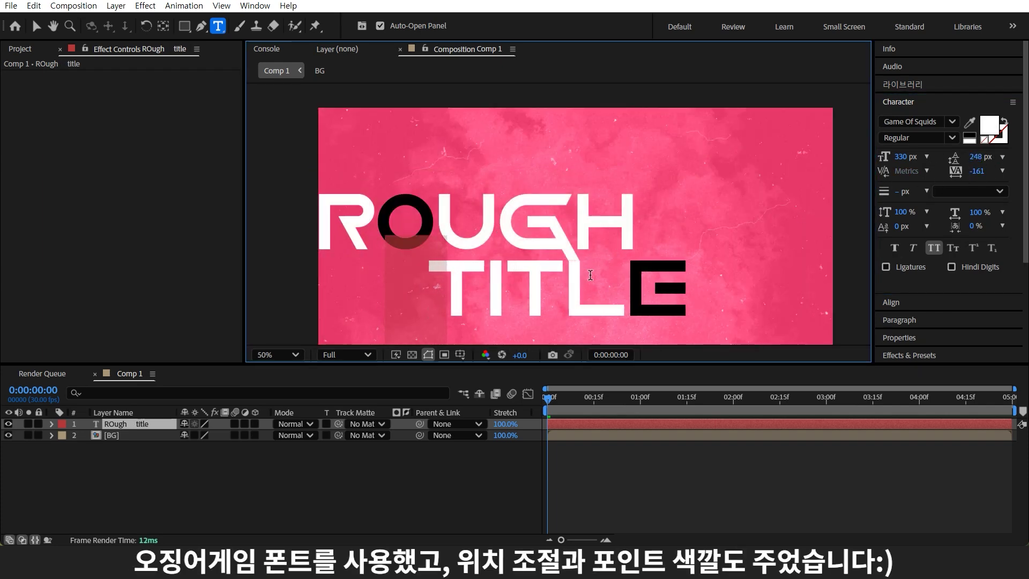
pyautogui.scroll(2, 557, 215)
pyautogui.hotkey('ctrl', 'a')
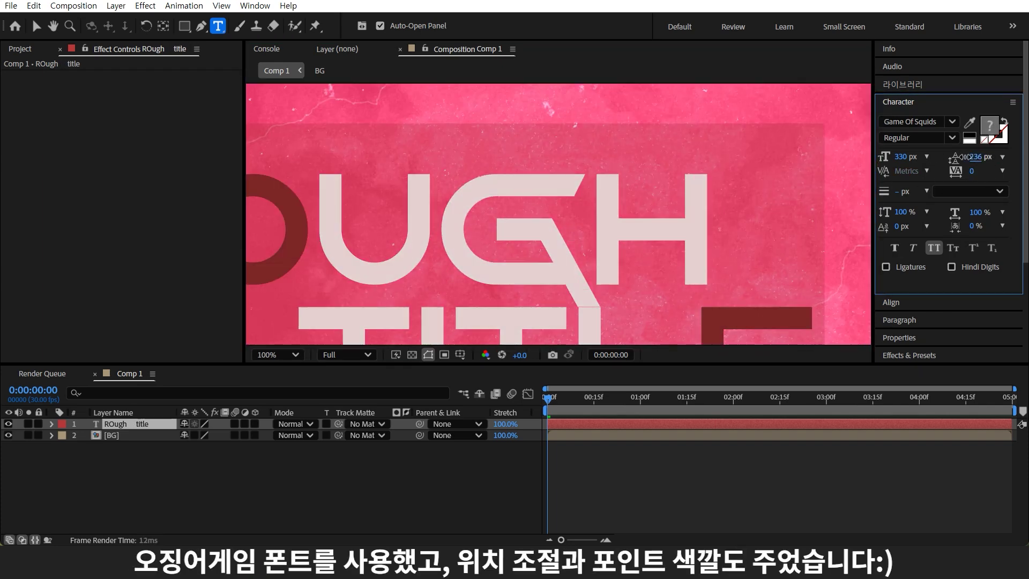
pyautogui.moveTo(964, 157); pyautogui.dragTo(973, 157)
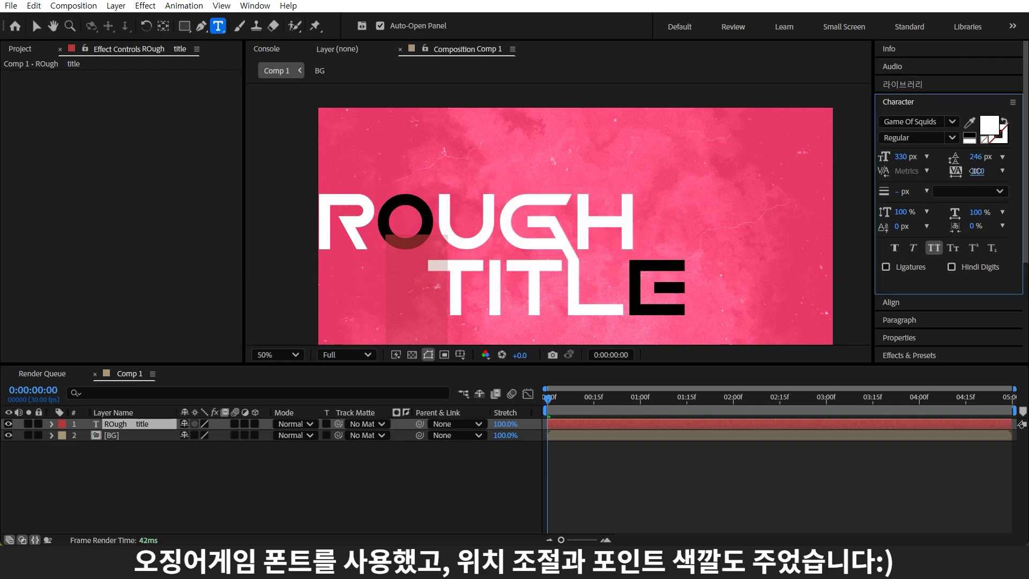
pyautogui.press('.')
# - Centre the title layer horizontally and vertically in the composition
pyautogui.click(904, 303)
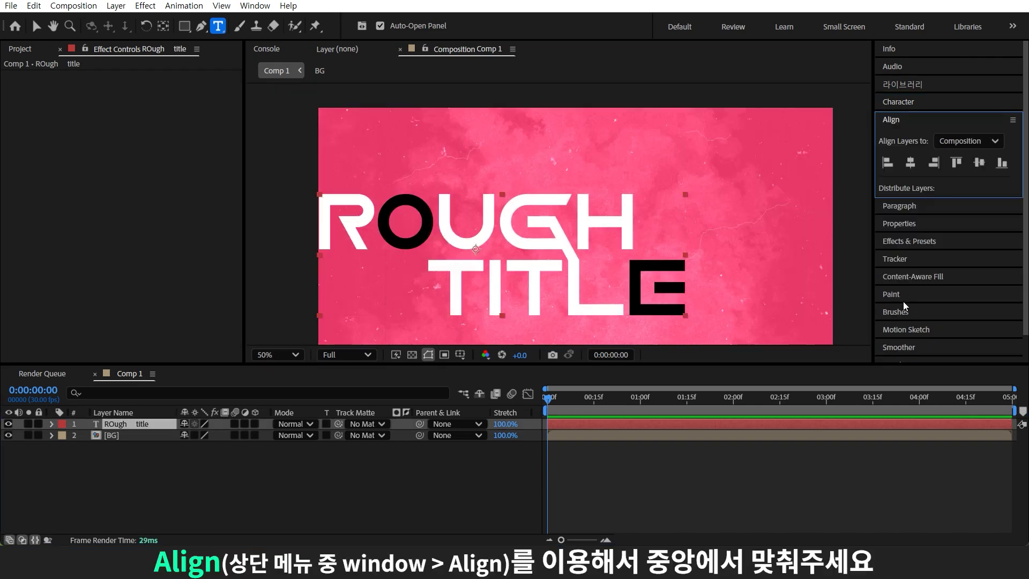
pyautogui.click(910, 163)
pyautogui.click(978, 162)
# - Create a black 1920 × 1080 px solid named "text noise 01"
pyautogui.hotkey('ctrl', 'y')
pyautogui.write('t')
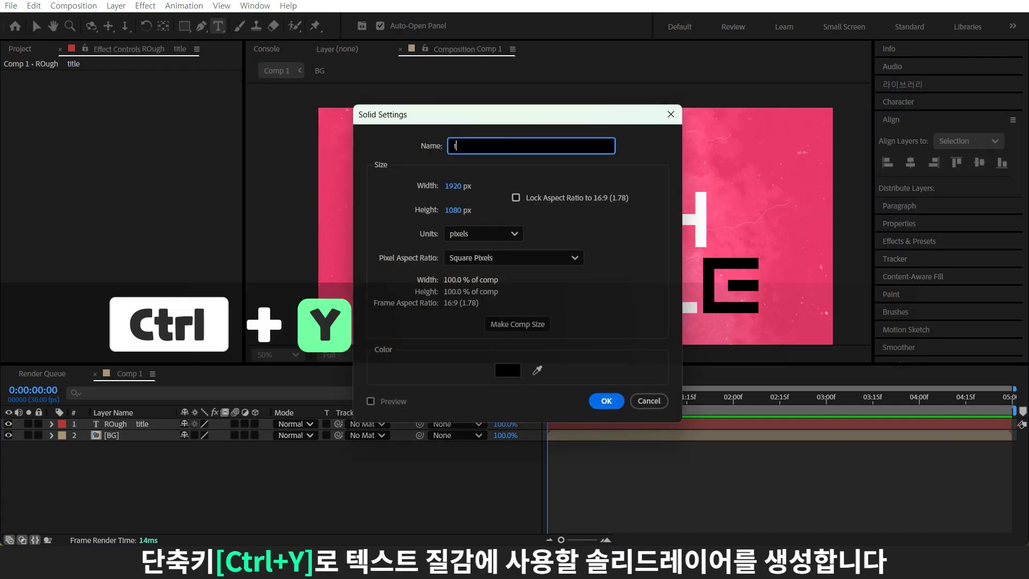
pyautogui.write('ext noise 01')
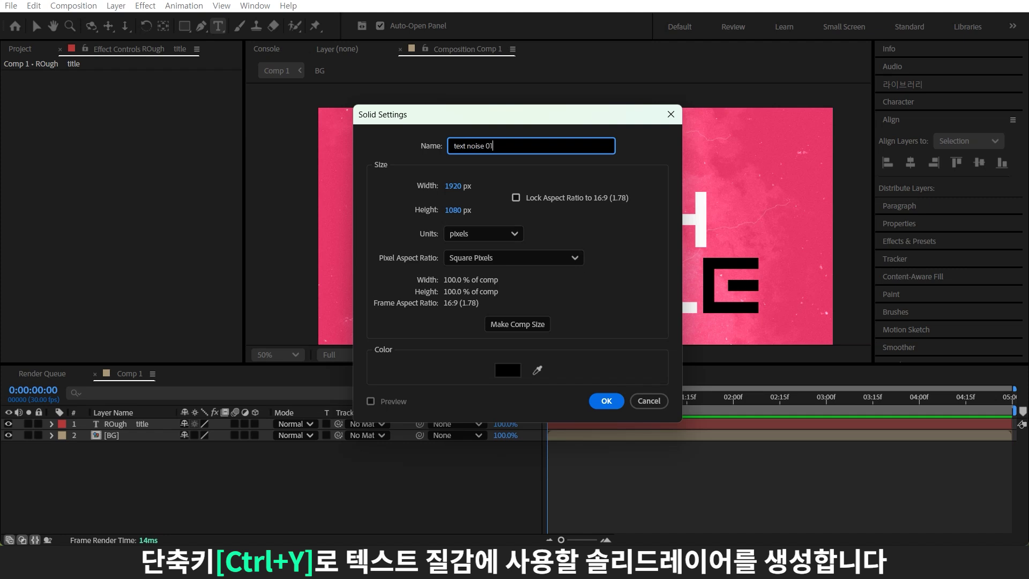
pyautogui.press('Return')
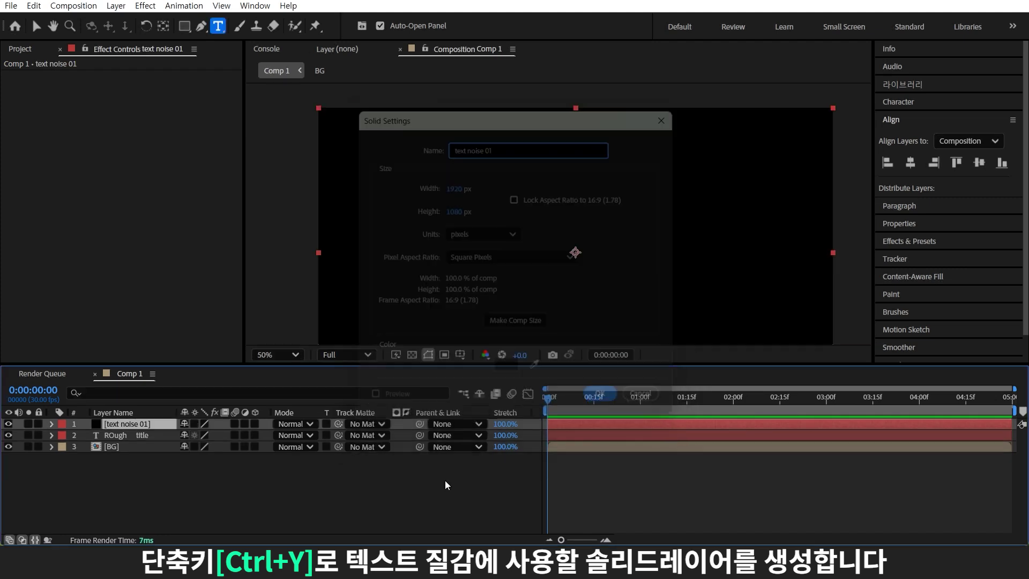
# - Find the Turbulent Noise effect and apply it to the text noise 01 solid
pyautogui.hotkey('ctrl', '5')
pyautogui.write('lightni')
pyautogui.hotkey('ctrl', '5')
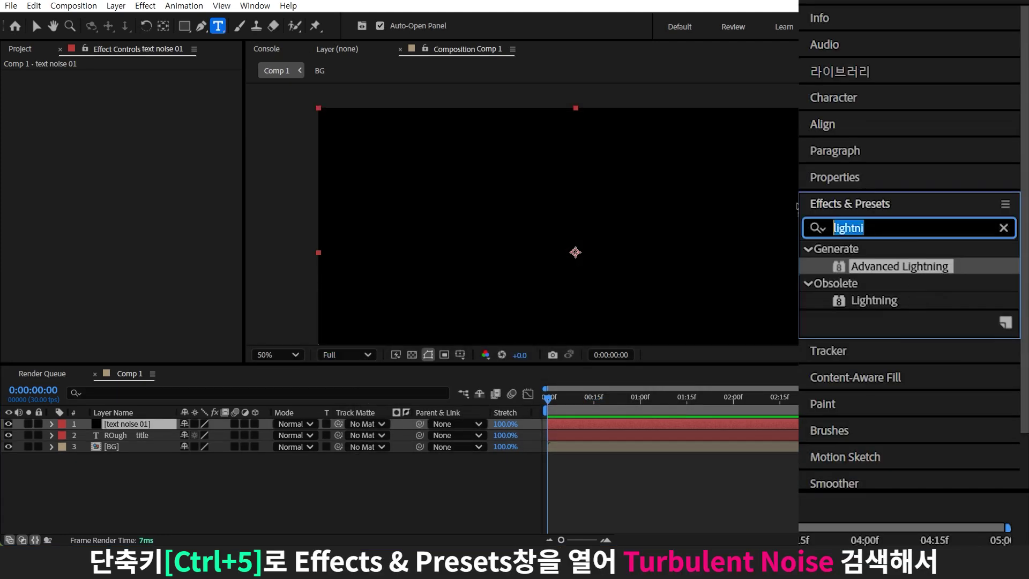
pyautogui.write('noise')
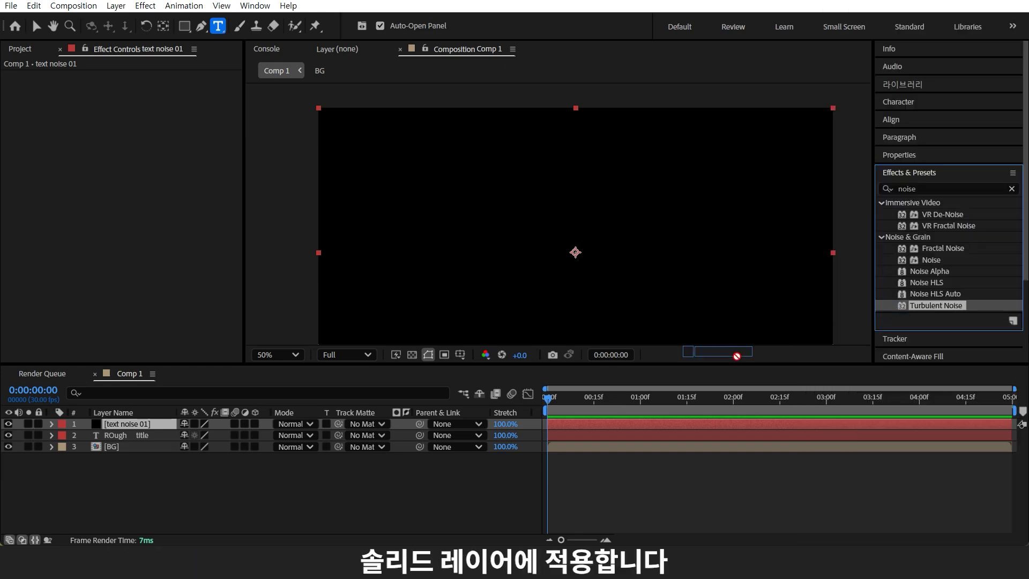
pyautogui.moveTo(935, 306); pyautogui.dragTo(172, 424)
# - Use text noise 01 as the title layer's track matte and switch the matte to luma
pyautogui.press('v')
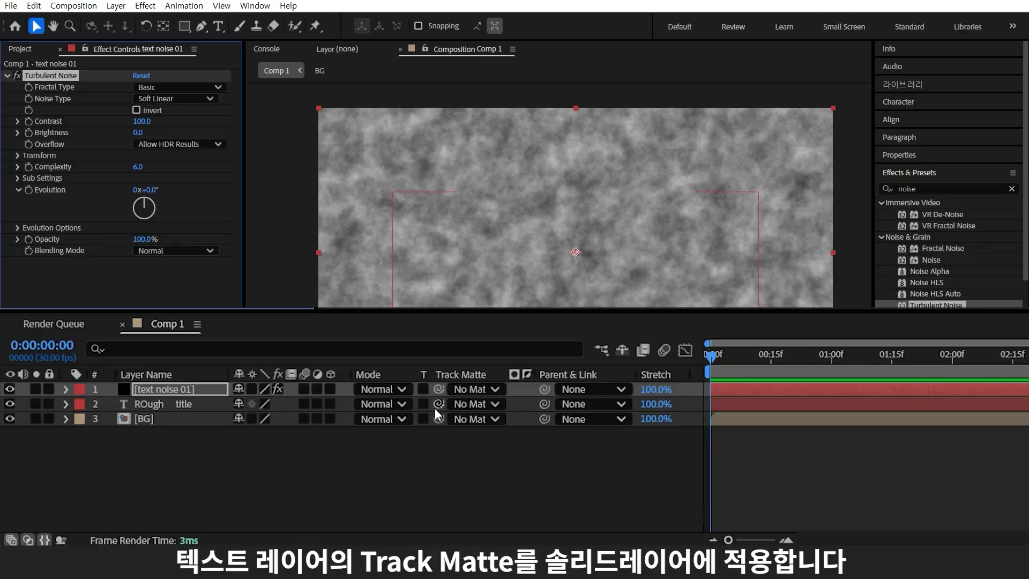
pyautogui.moveTo(338, 435); pyautogui.dragTo(329, 423)
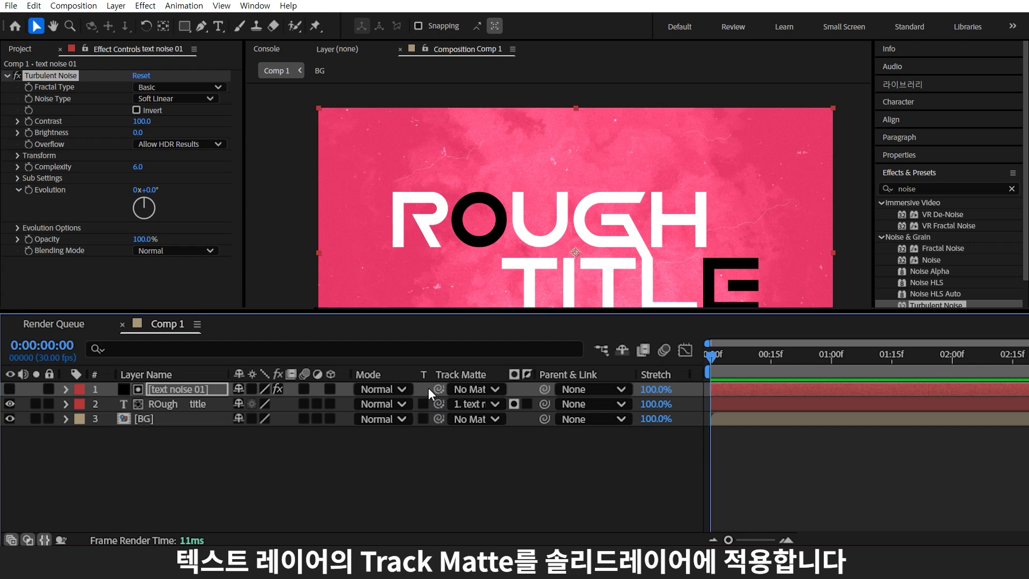
pyautogui.click(514, 404)
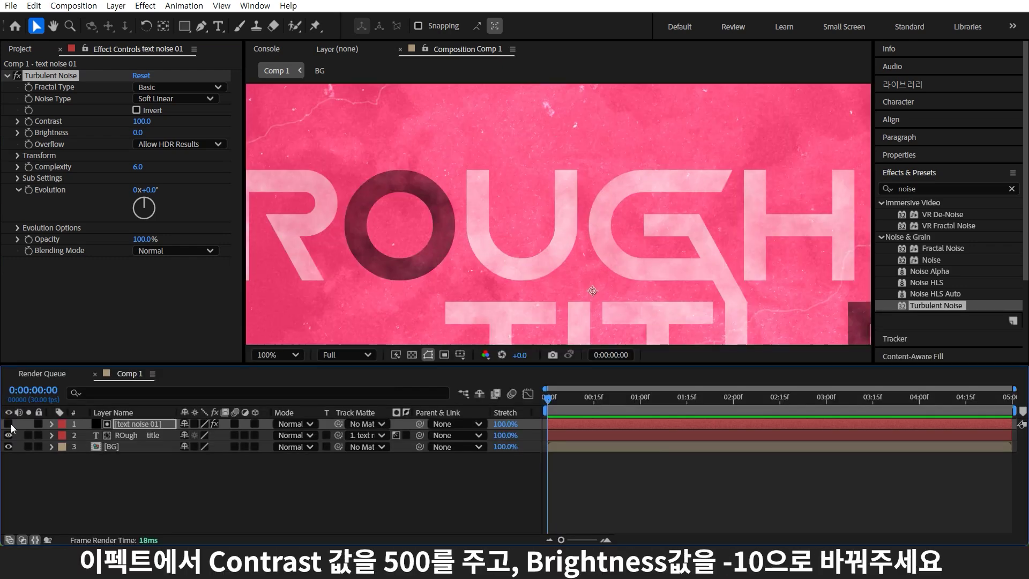
# - Set the Turbulent Noise on text noise 01 to Contrast 500 and Brightness -10
pyautogui.click(142, 122)
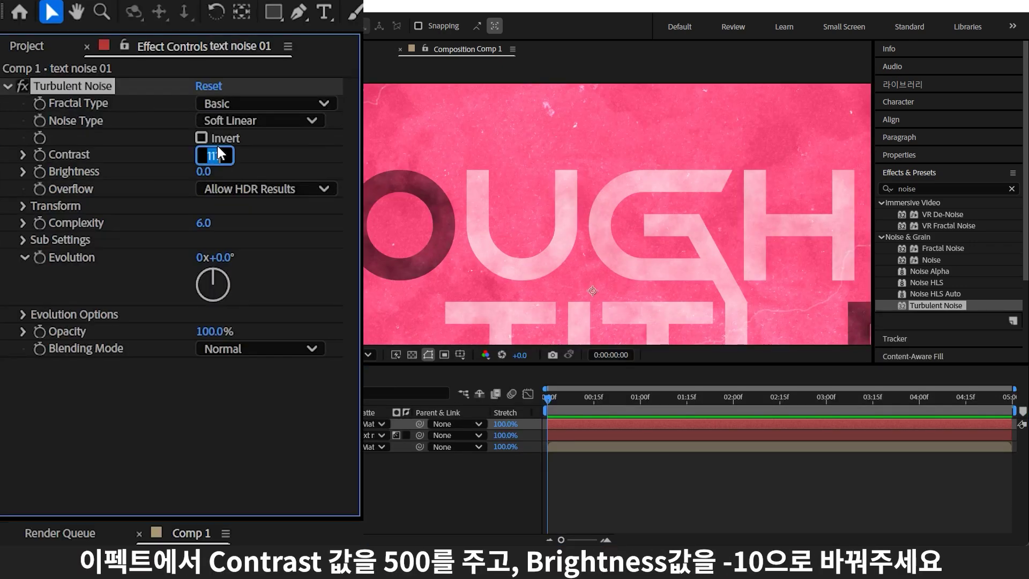
pyautogui.write('500')
pyautogui.press('Return')
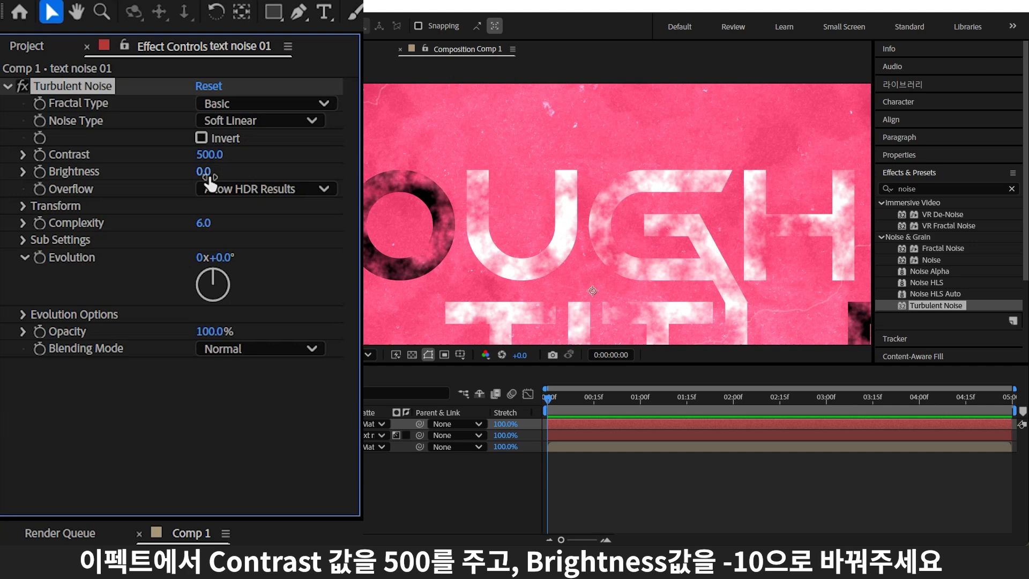
pyautogui.click(207, 172)
pyautogui.write('-10')
pyautogui.press('Return')
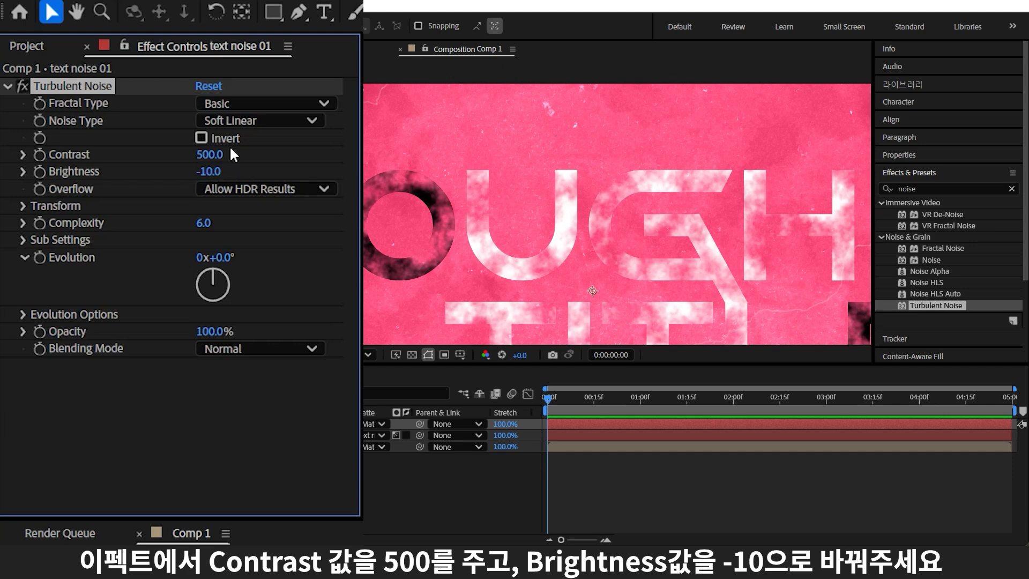
# - Turn off Uniform Scaling for the text noise 01 noise and set Scale Width to 350 and Scale Height to 50
pyautogui.click(23, 205)
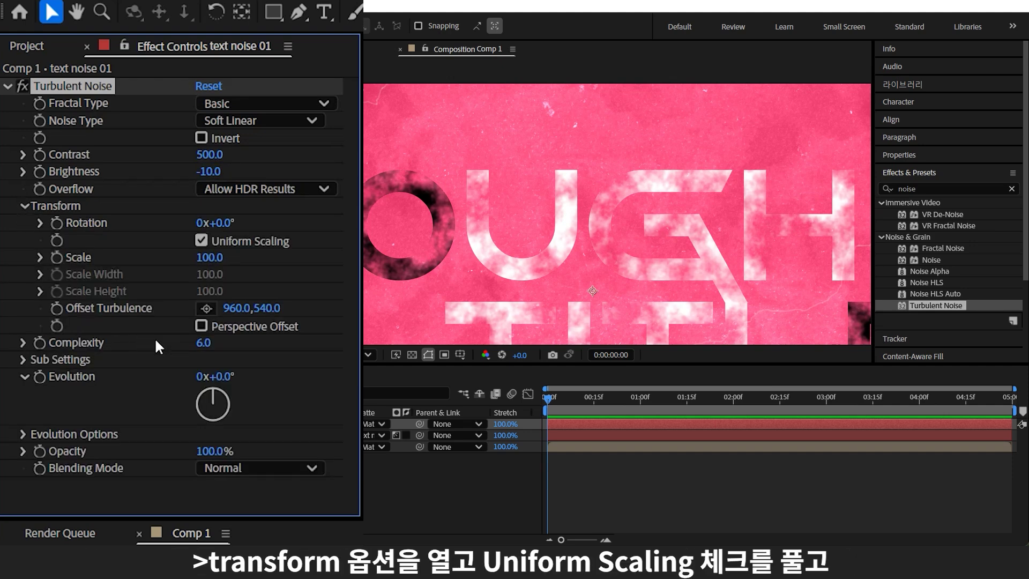
pyautogui.click(201, 241)
pyautogui.click(215, 274)
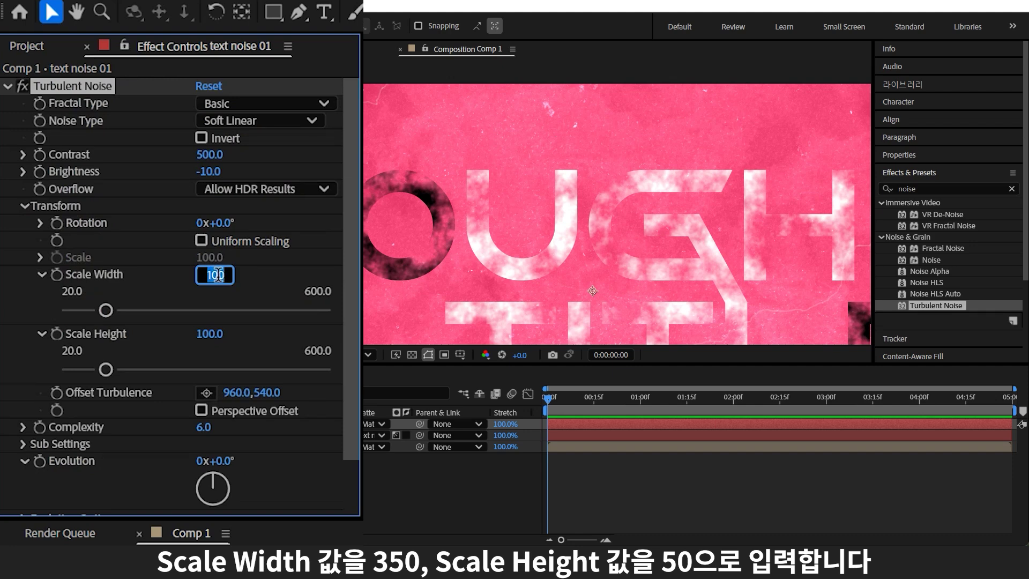
pyautogui.write('350')
pyautogui.press('Return')
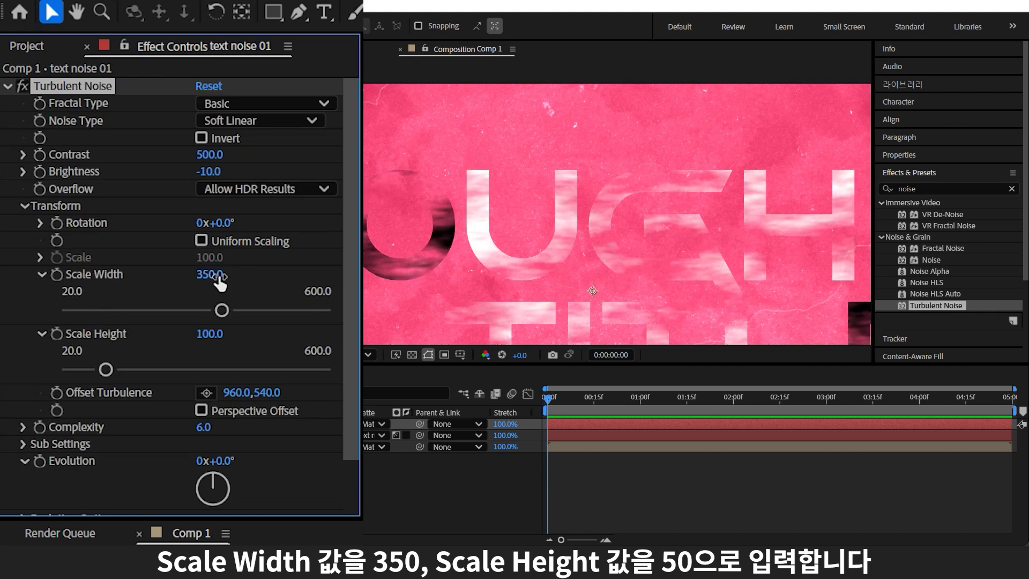
pyautogui.click(214, 334)
pyautogui.write('50')
pyautogui.press('Return')
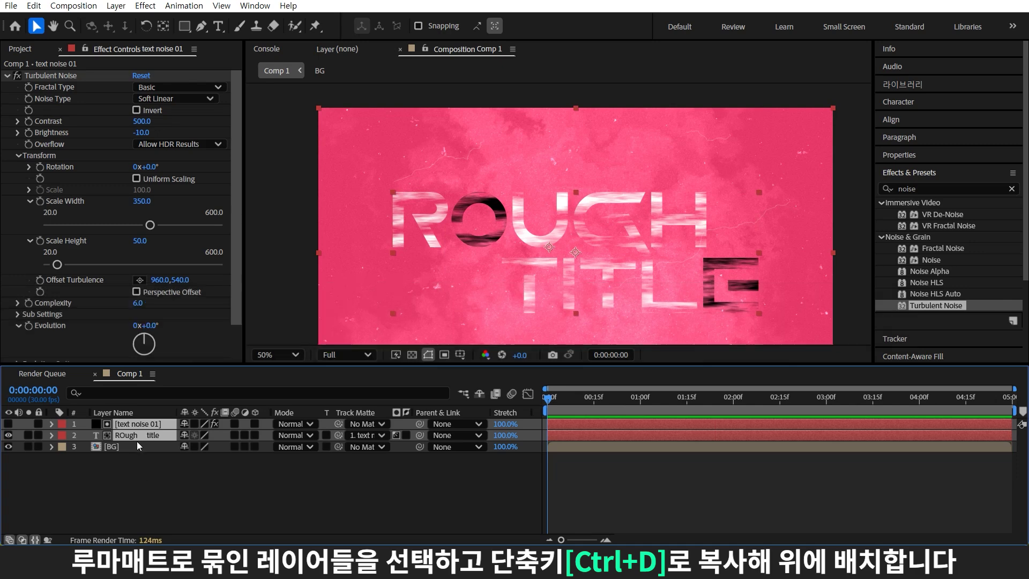
# - Duplicate the title layer together with its text noise 01 matte and place the copies at the top of the layer stack
pyautogui.hotkey('ctrl', 'd')
pyautogui.moveTo(134, 448); pyautogui.dragTo(137, 431)
pyautogui.click(181, 487)
# - Rename the topmost duplicated noise layer as text noise 02
pyautogui.click(162, 428)
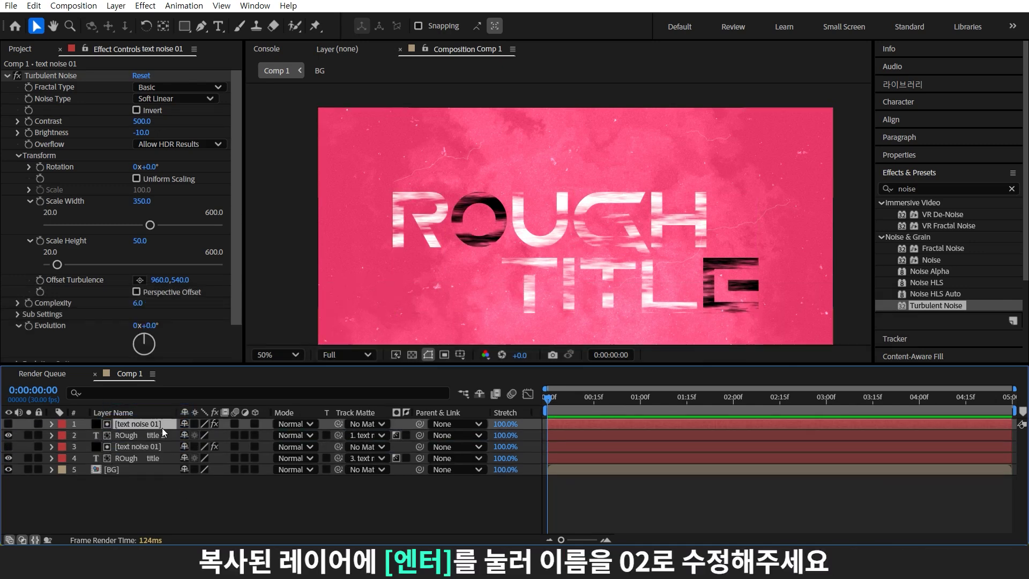
pyautogui.press('Return')
pyautogui.press('End')
pyautogui.press('BackSpace')
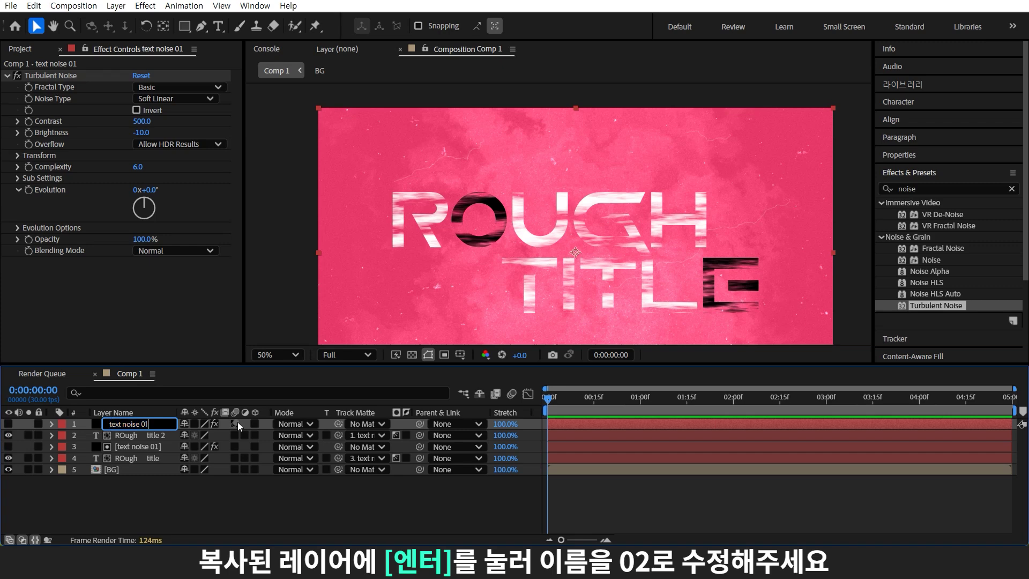
pyautogui.write('2')
pyautogui.press('Return')
# - Set the Turbulent Noise on text noise 02 to Contrast 220 and Brightness -30
pyautogui.click(142, 121)
pyautogui.write('2')
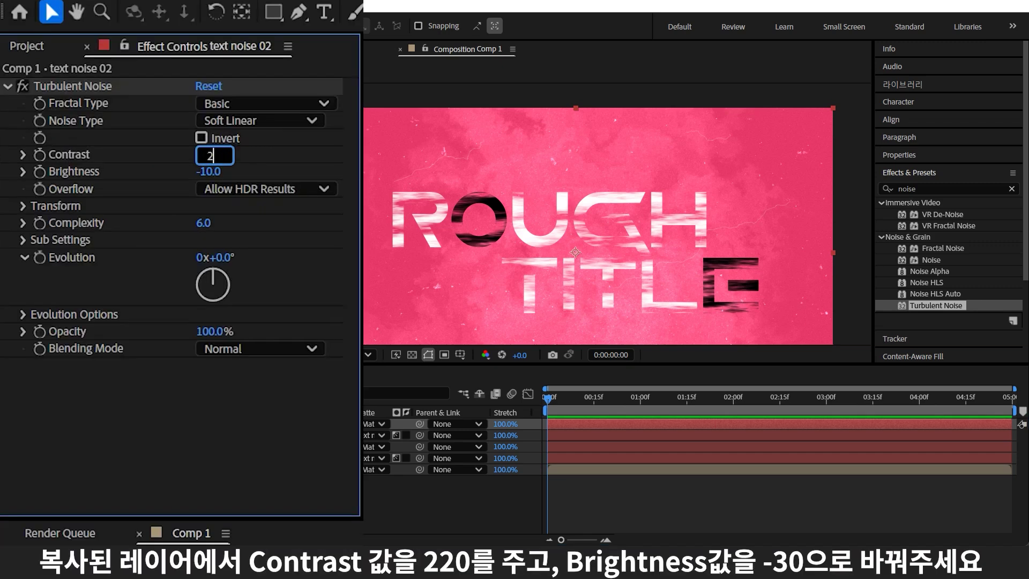
pyautogui.write('20')
pyautogui.press('Return')
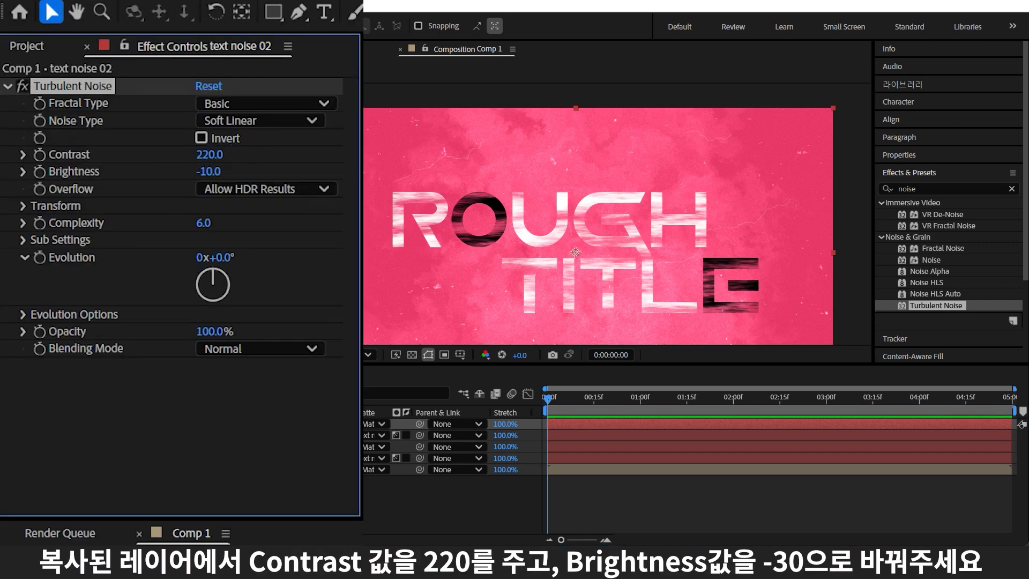
pyautogui.click(203, 173)
pyautogui.write('-30')
pyautogui.press('Return')
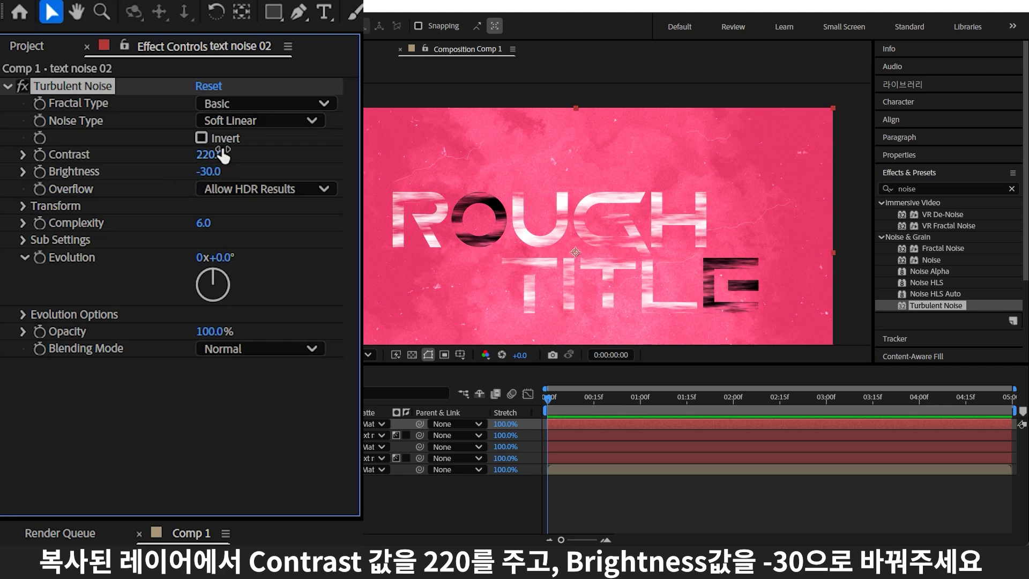
# - Set the text noise 02 noise's Scale Width to 3 and Scale Height to 73
pyautogui.click(22, 206)
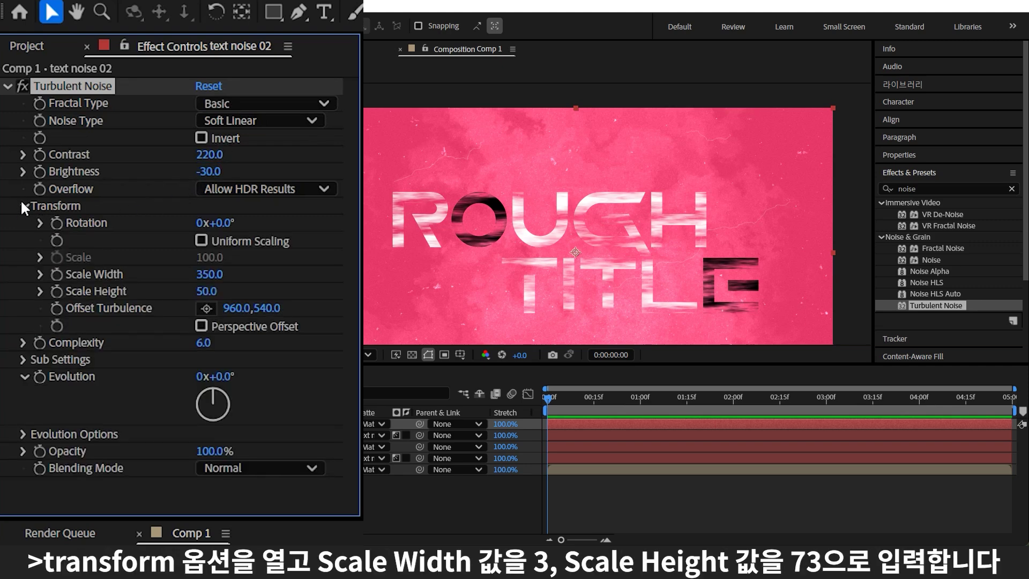
pyautogui.click(209, 274)
pyautogui.write('3')
pyautogui.press('Return')
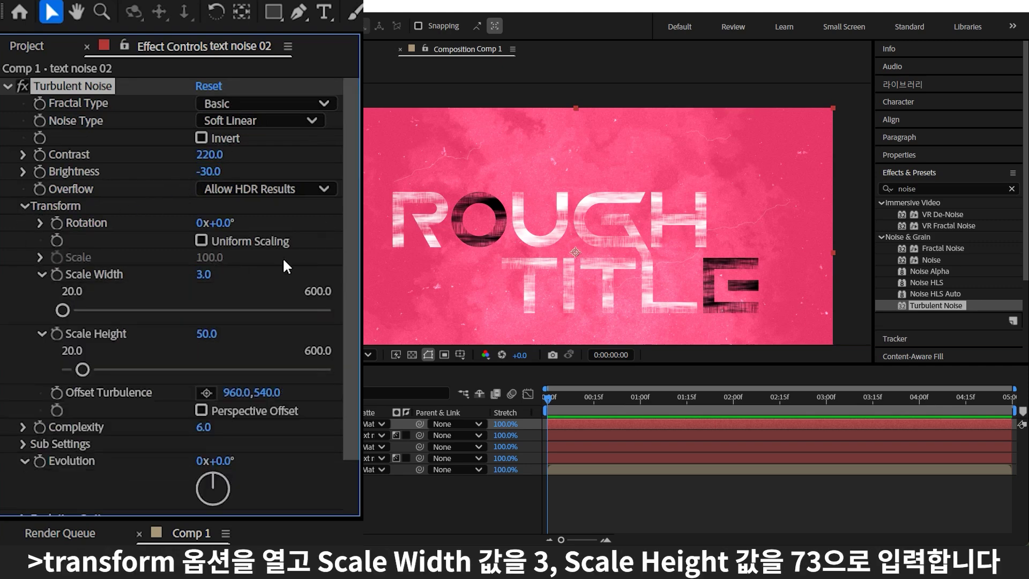
pyautogui.click(210, 333)
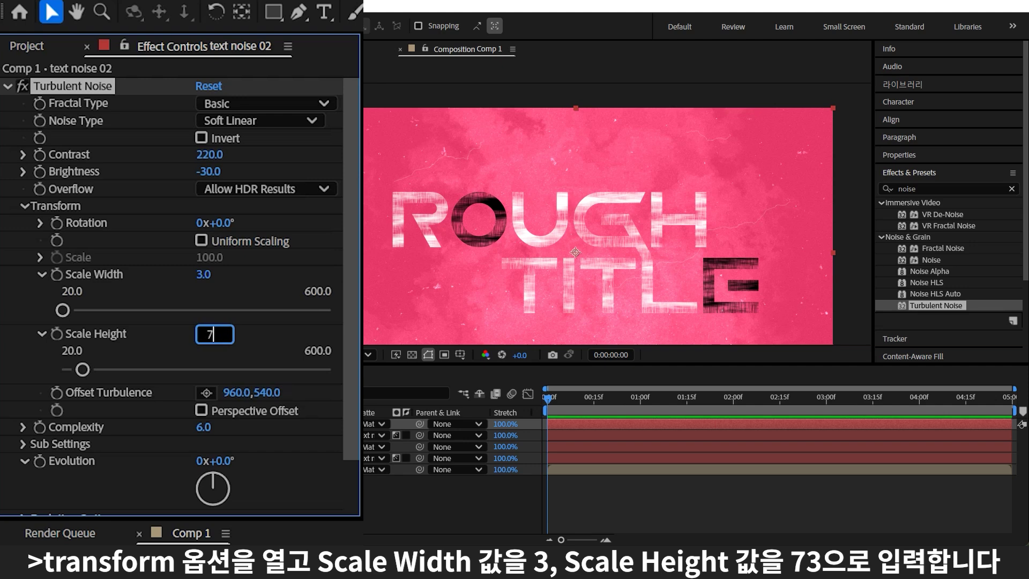
pyautogui.write('73')
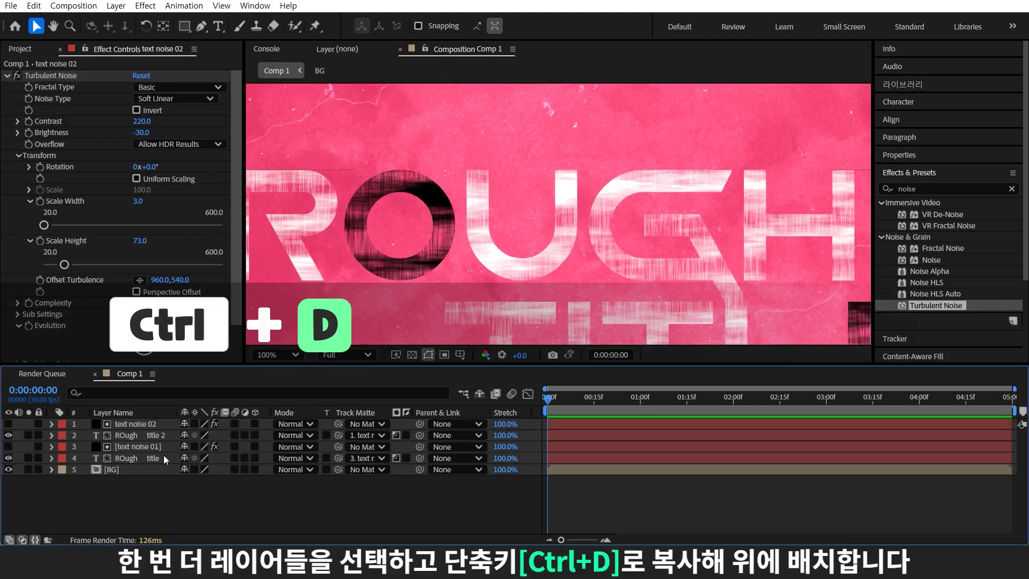
# - Duplicate ROugh title 2 together with its text noise 02 matte and place both copies at the top of the layer stack
pyautogui.click(156, 435)
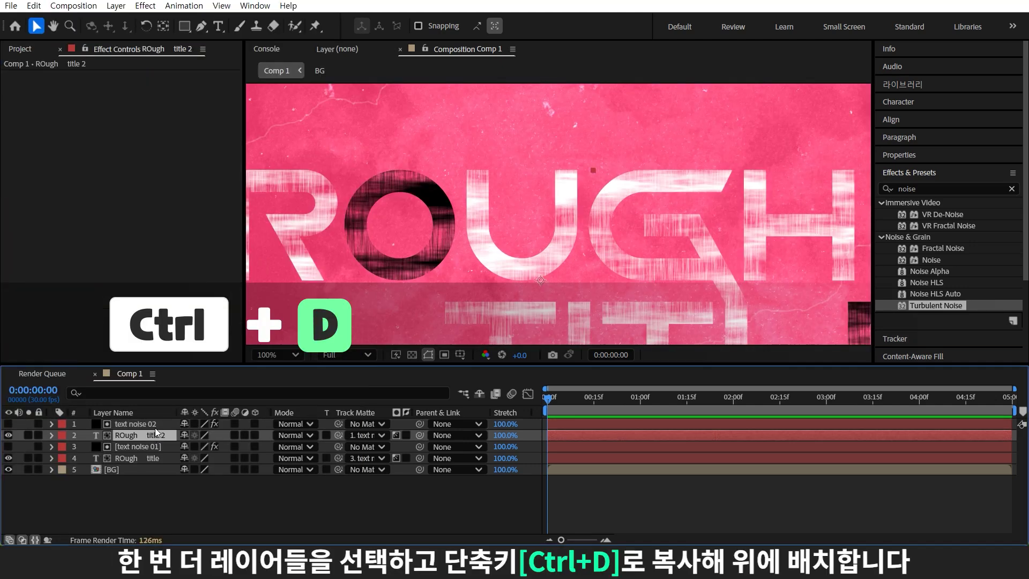
pyautogui.keyDown('shift'); pyautogui.click(156, 428); pyautogui.keyUp('shift')
pyautogui.hotkey('ctrl', 'd')
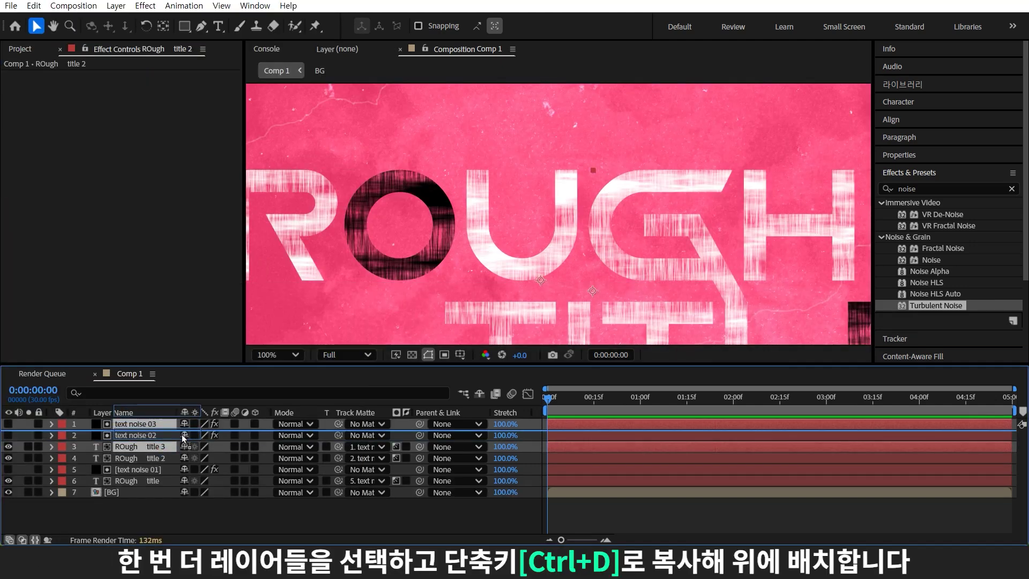
pyautogui.moveTo(182, 434); pyautogui.dragTo(182, 432)
pyautogui.click(159, 448)
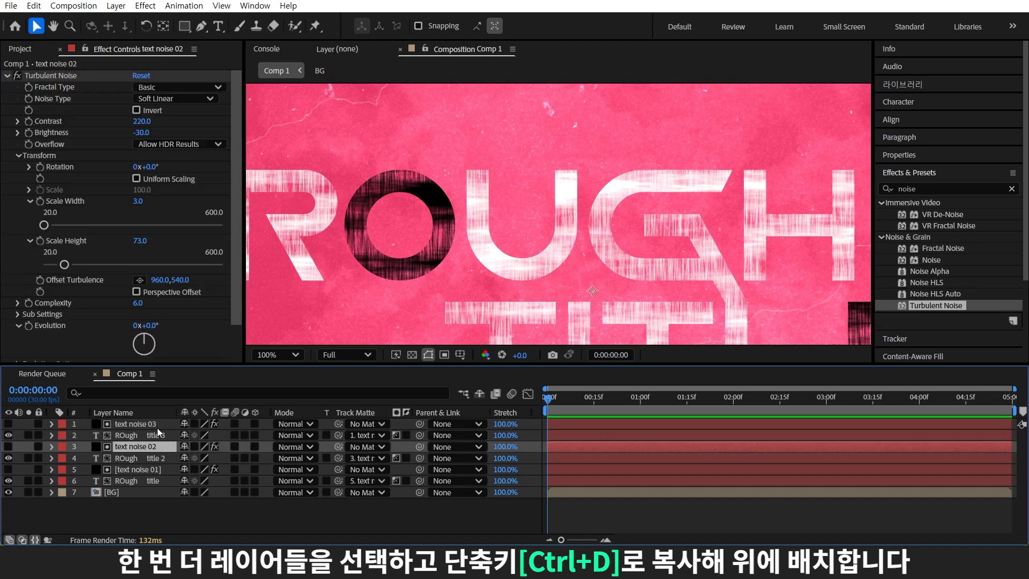
# - Set the Turbulent Noise on text noise 03 to Contrast 215 and Brightness 15
pyautogui.click(156, 427)
pyautogui.click(144, 119)
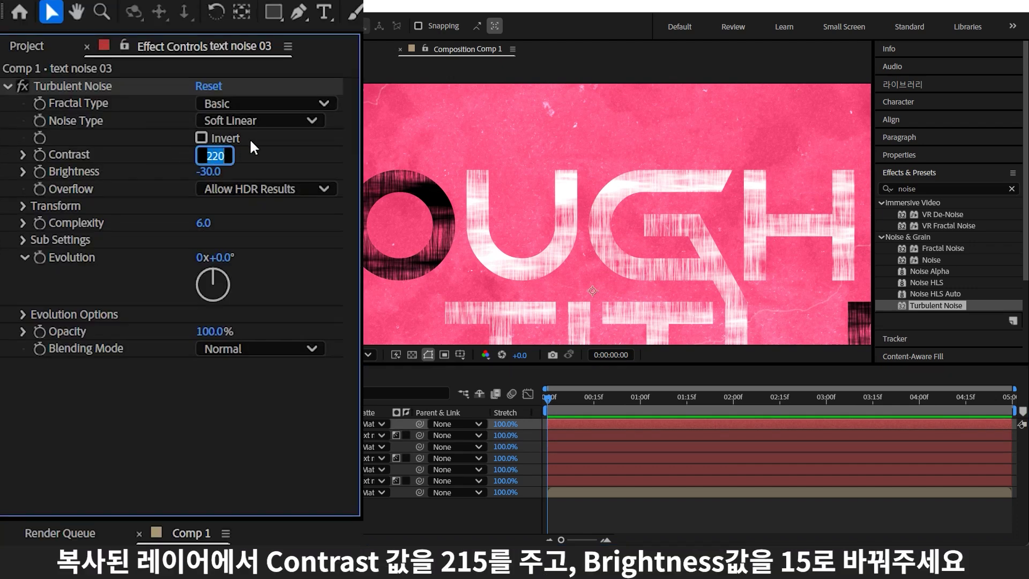
pyautogui.write('215')
pyautogui.press('Tab')
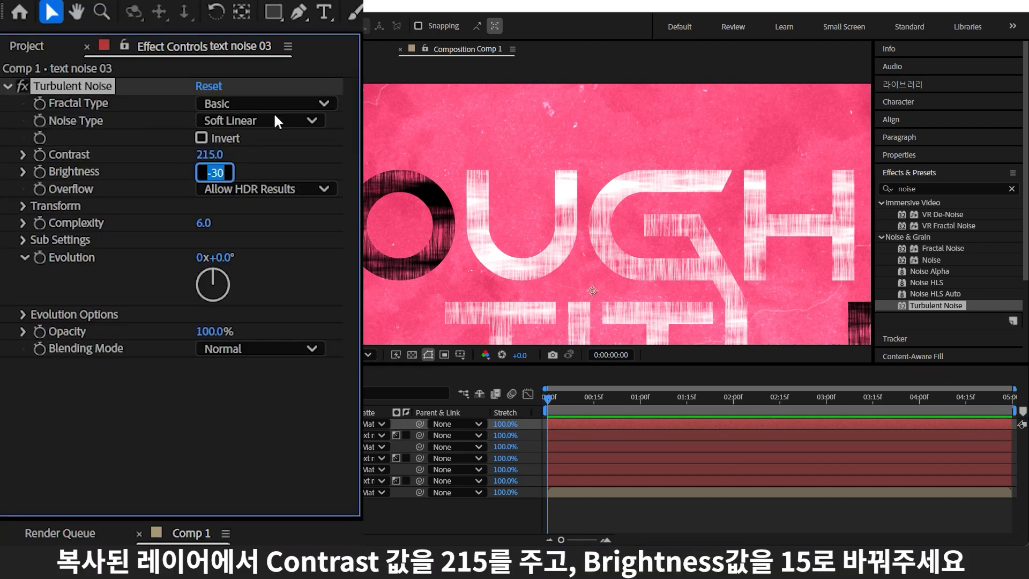
pyautogui.write('15')
pyautogui.press('Return')
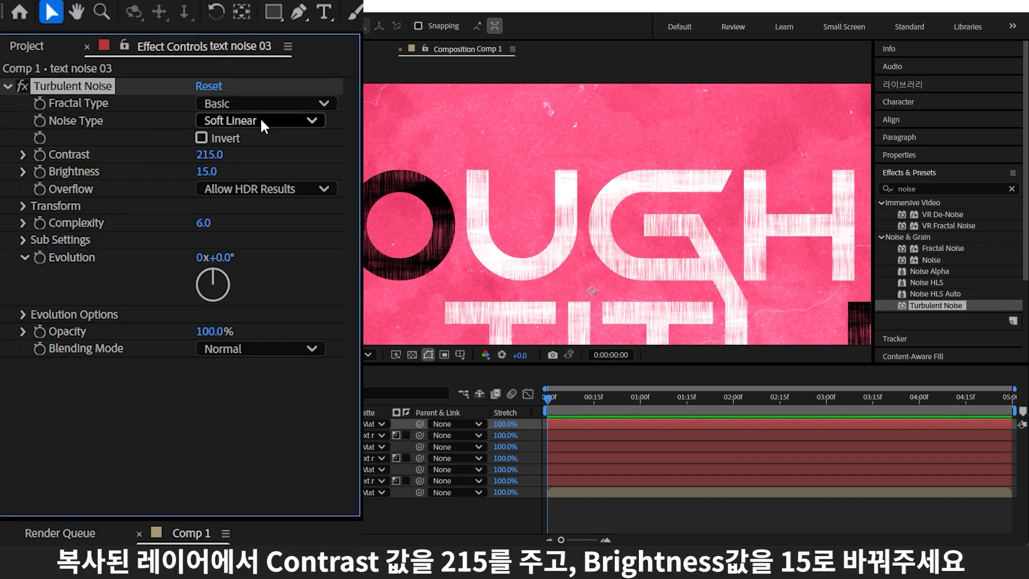
# - Set the text noise 03 noise's Scale Width to 30 and Scale Height to 60
pyautogui.click(22, 204)
pyautogui.press('Return')
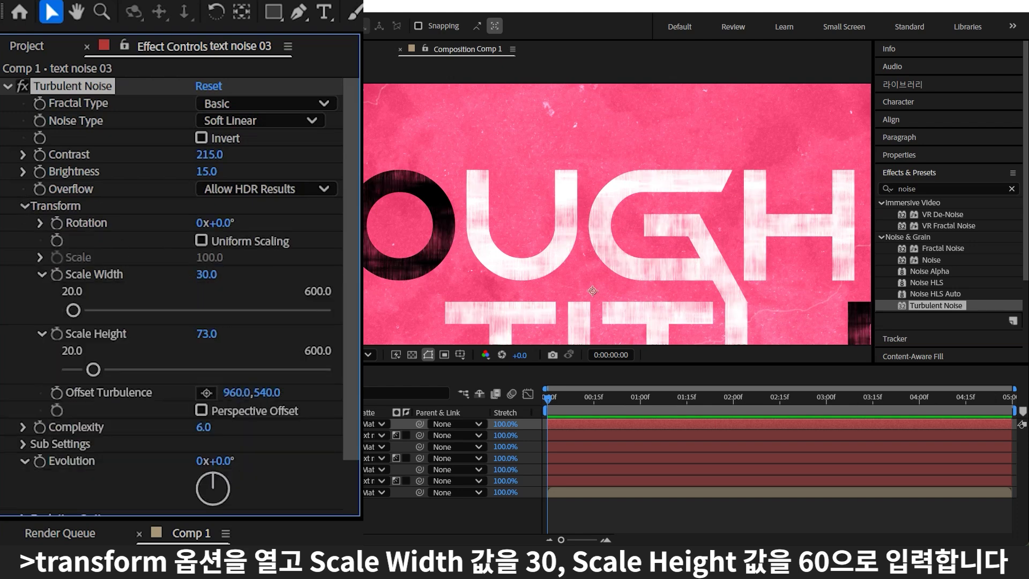
pyautogui.click(211, 337)
pyautogui.write('6')
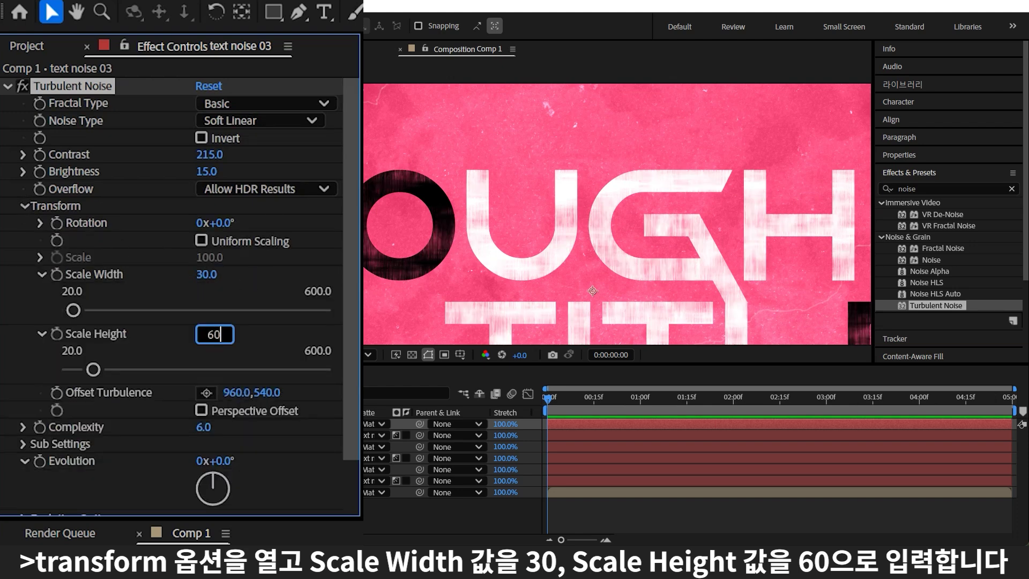
pyautogui.write('0')
pyautogui.press('Return')
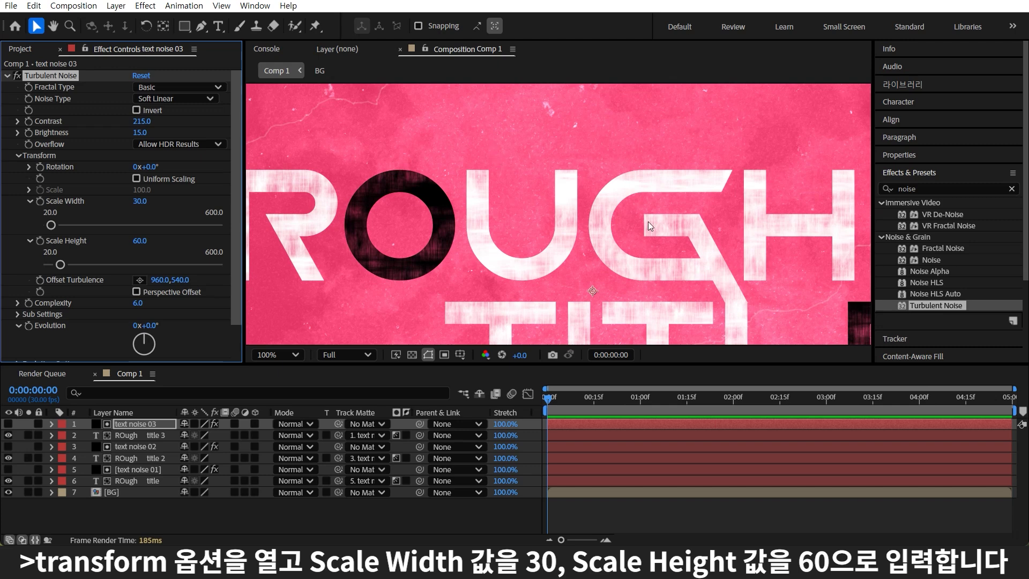
# - Duplicate ROugh title 3 together with its text noise 03 matte and place both copies at the top of the layer stack
pyautogui.keyDown('shift'); pyautogui.click(142, 436); pyautogui.keyUp('shift')
pyautogui.hotkey('ctrl', 'd')
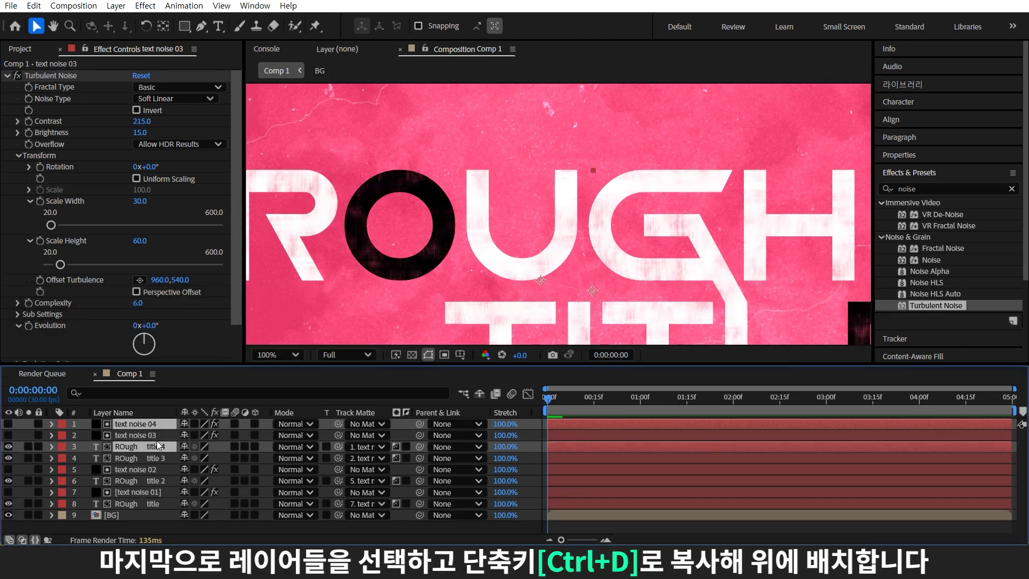
pyautogui.moveTo(157, 442); pyautogui.dragTo(164, 432)
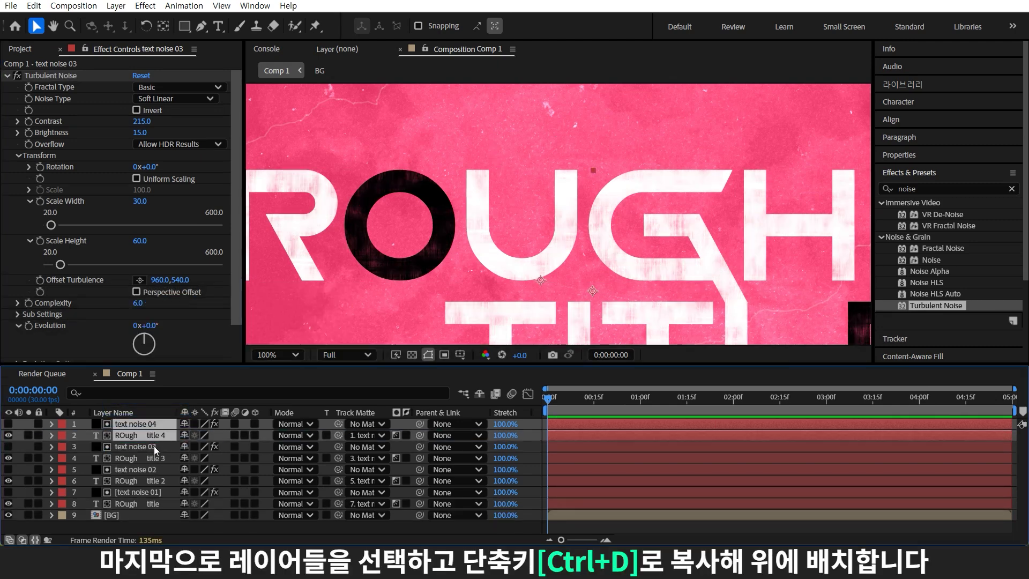
pyautogui.click(154, 436)
# - Set the Turbulent Noise on text noise 04 to Contrast 265 and Brightness -50
pyautogui.click(143, 424)
pyautogui.click(138, 121)
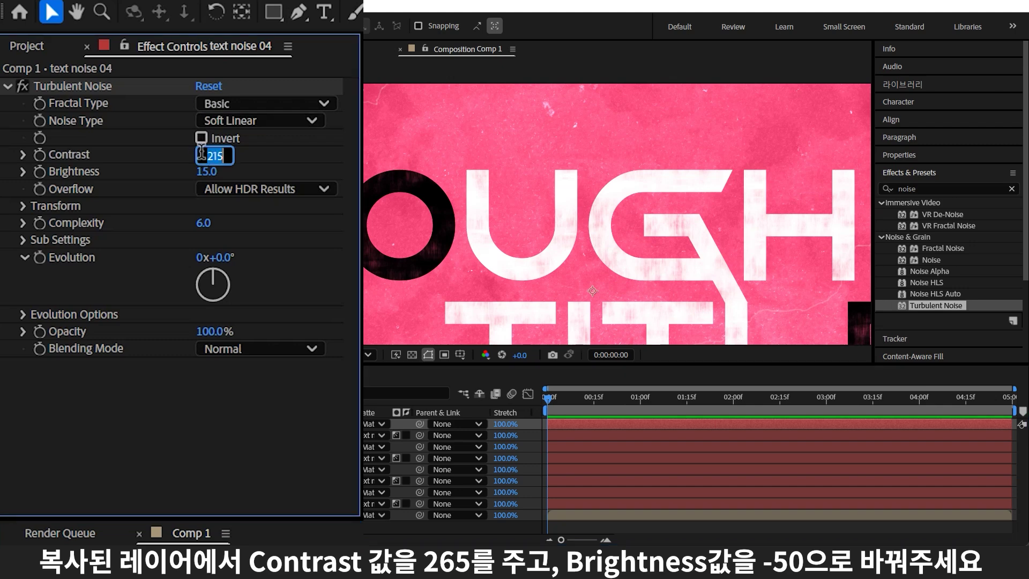
pyautogui.write('2')
pyautogui.press('Tab')
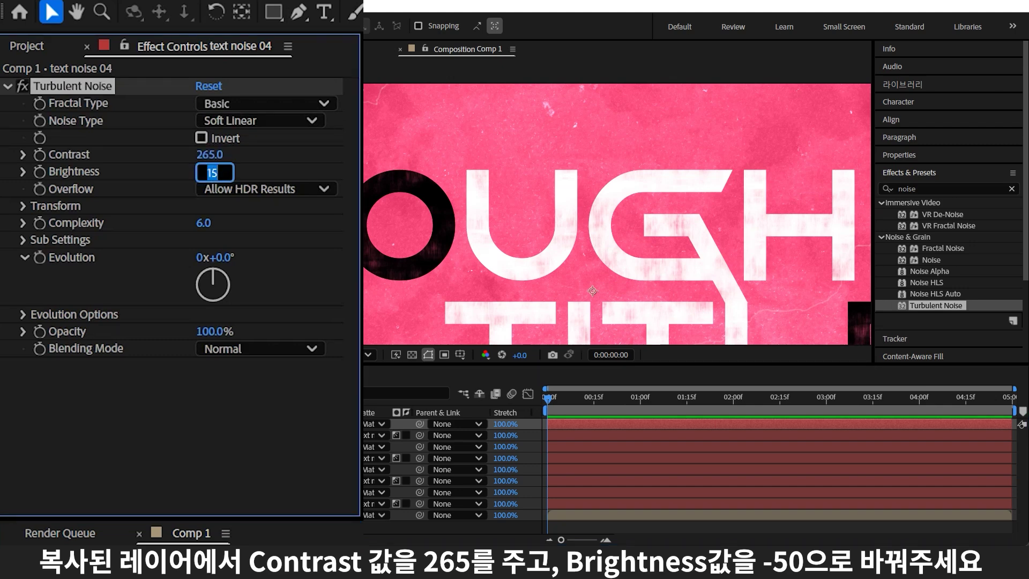
pyautogui.press('Return')
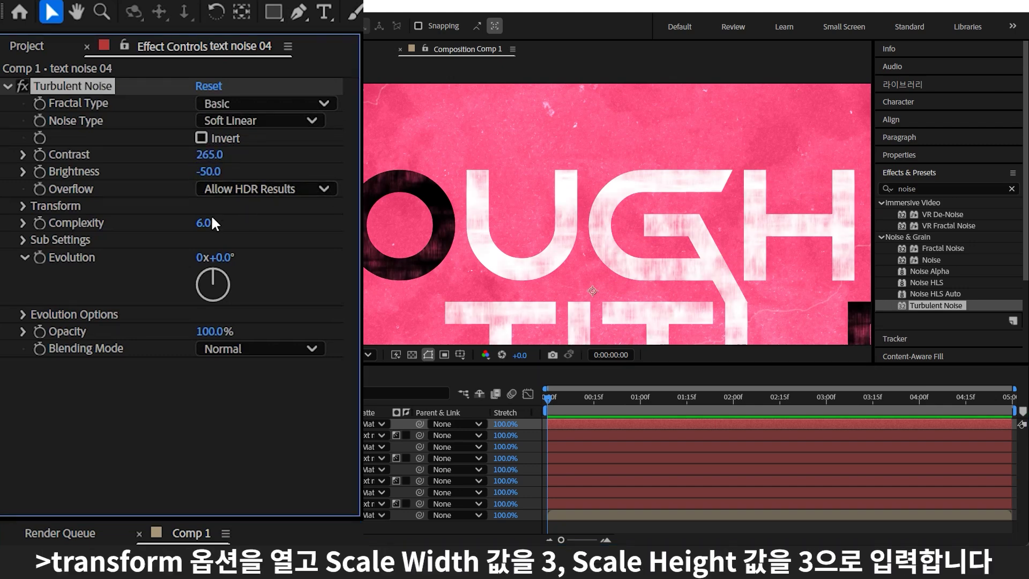
# - Set the text noise 04 noise's Scale Width and Scale Height both to 3
pyautogui.click(23, 206)
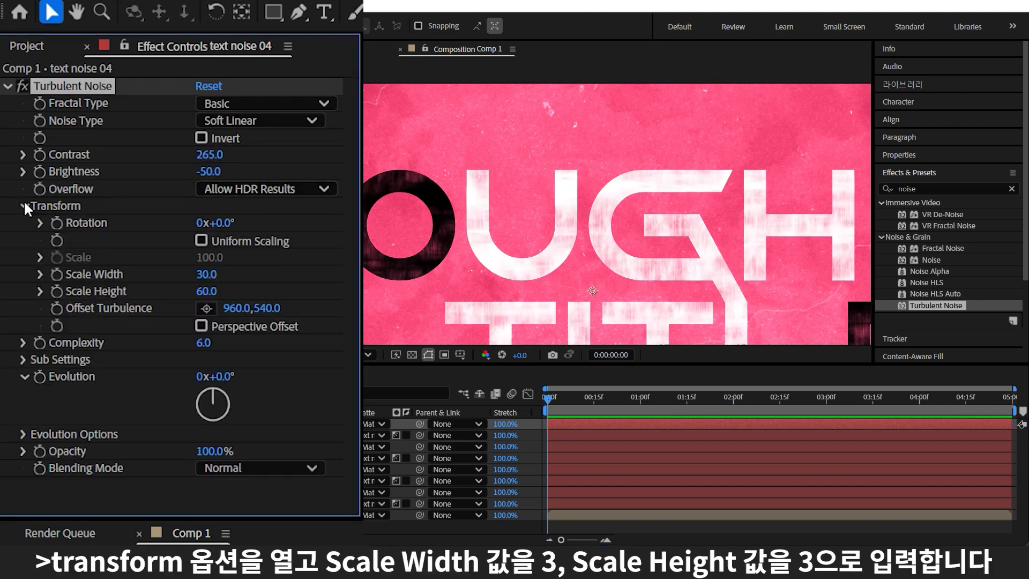
pyautogui.click(206, 274)
pyautogui.write('3')
pyautogui.press('Return')
pyautogui.click(206, 333)
pyautogui.write('3')
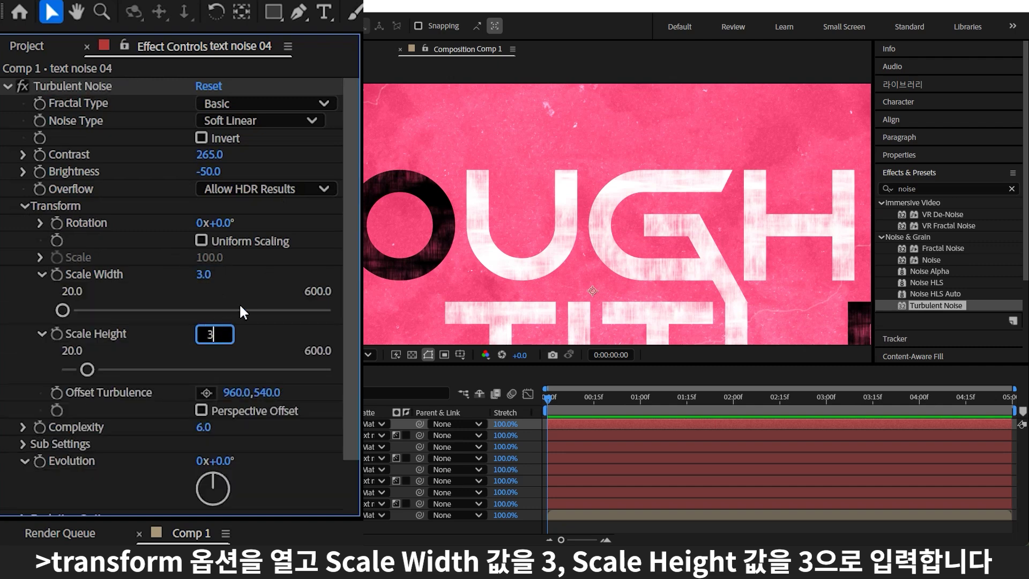
pyautogui.press('Return')
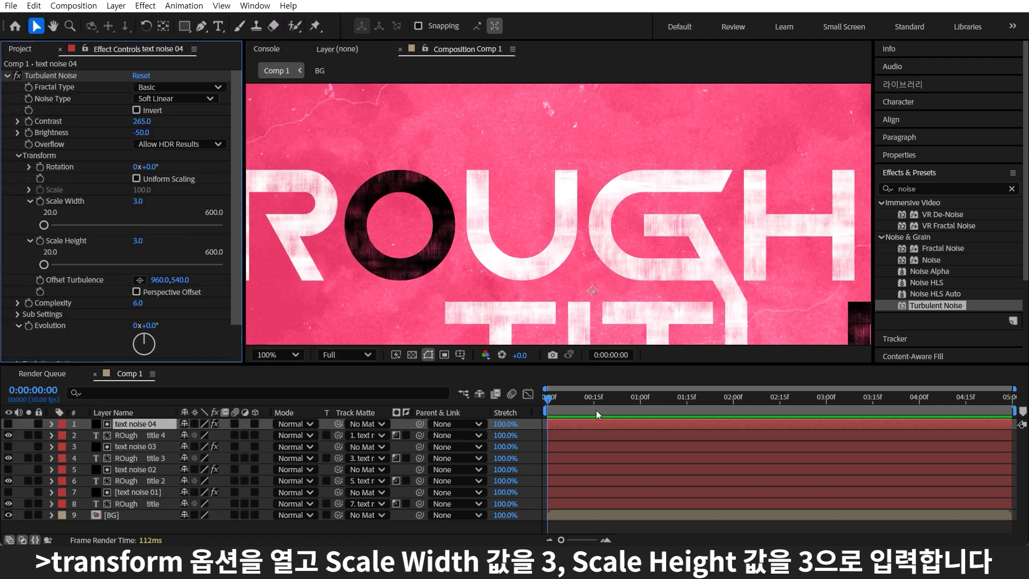
# - Inspect the layered title texture up close and briefly solo ROugh title 4 to examine its own grain
pyautogui.click(439, 526)
pyautogui.scroll(3, 726, 160)
pyautogui.scroll(-1, 727, 159)
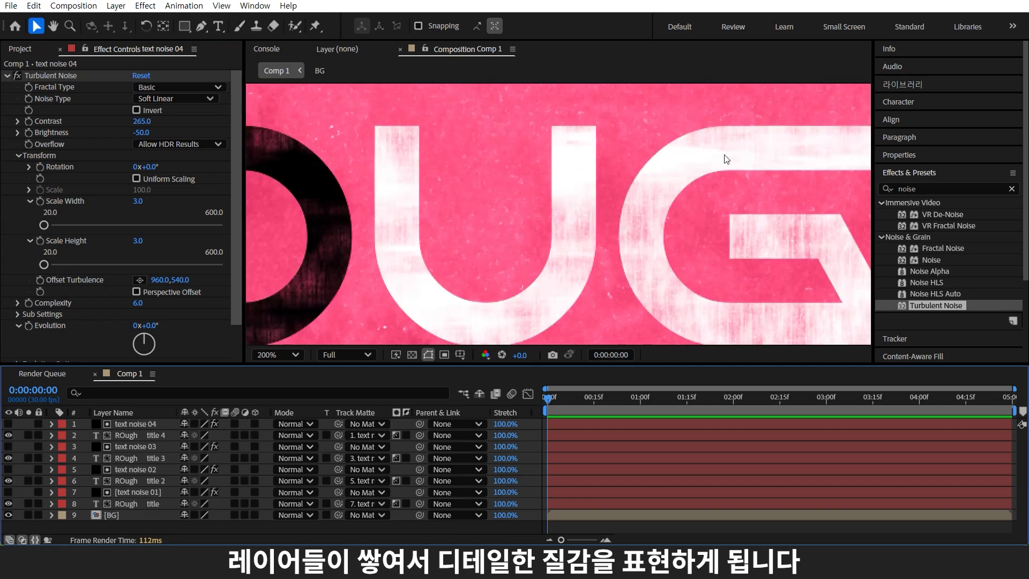
pyautogui.click(29, 435)
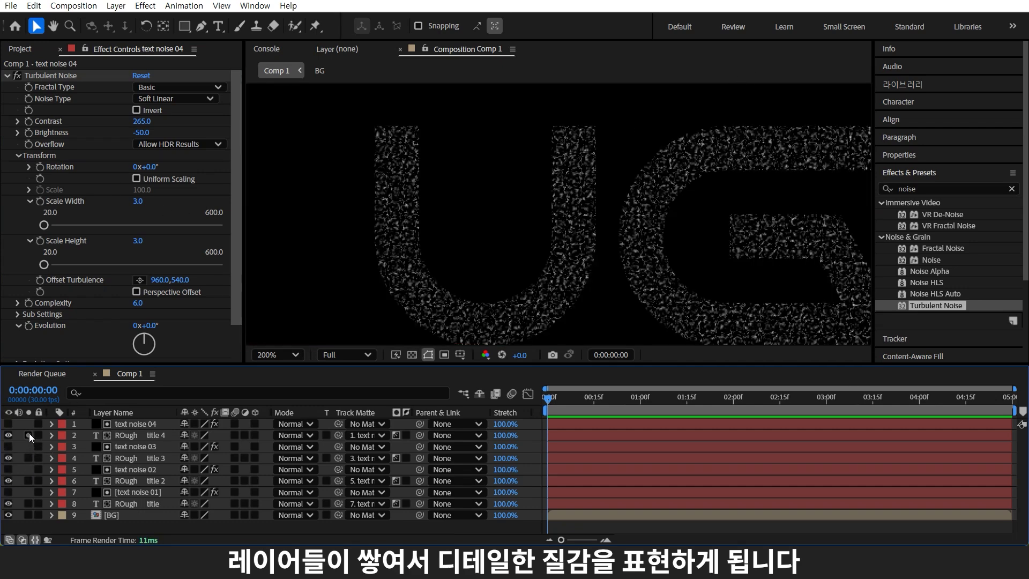
pyautogui.click(29, 435)
pyautogui.scroll(-4, 666, 156)
# - Pre-compose all title and text noise layers, leaving out BG, into a new composition named TEXT
pyautogui.click(125, 424)
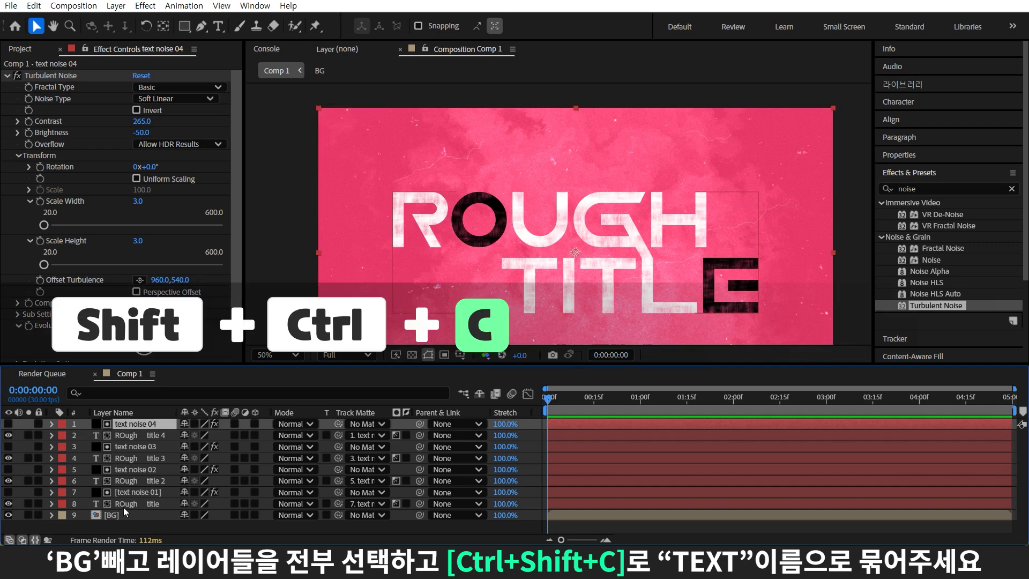
pyautogui.keyDown('shift'); pyautogui.click(123, 506); pyautogui.keyUp('shift')
pyautogui.hotkey('ctrl', 'shift', 'c')
pyautogui.write('T')
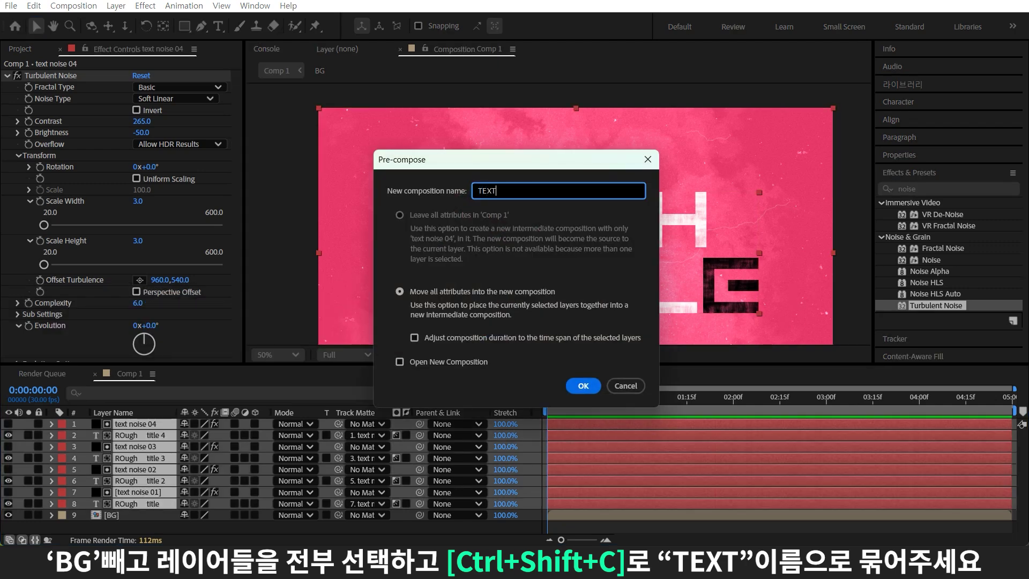
pyautogui.write('EXT')
pyautogui.press('Return')
# - Add an adjustment layer above TEXT and give it a Noise effect with Amount of Noise at 10%
pyautogui.hotkey('ctrl', 'alt', 'y')
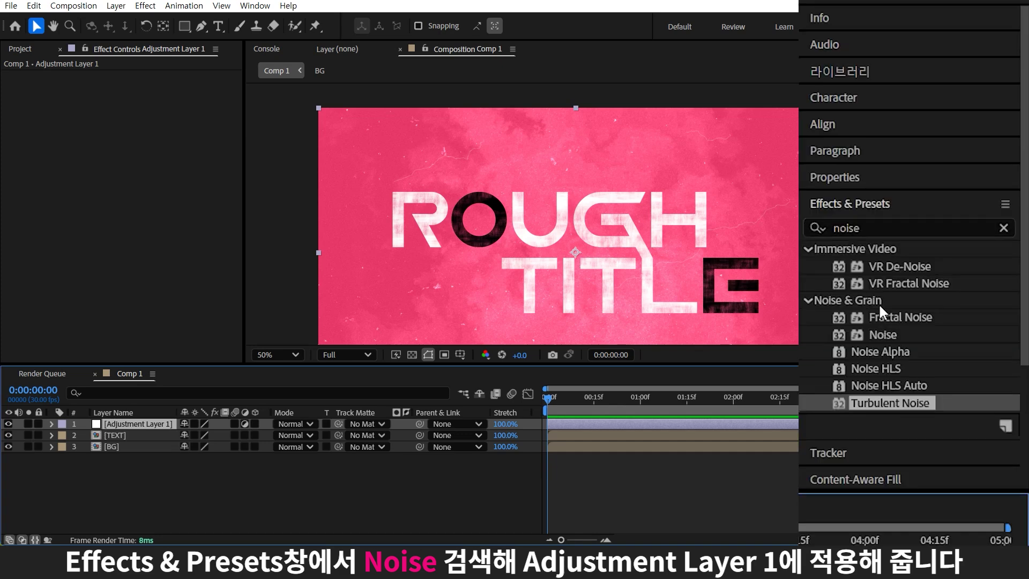
pyautogui.moveTo(884, 338); pyautogui.dragTo(137, 425)
pyautogui.press('.')
pyautogui.press('.')
pyautogui.click(140, 88)
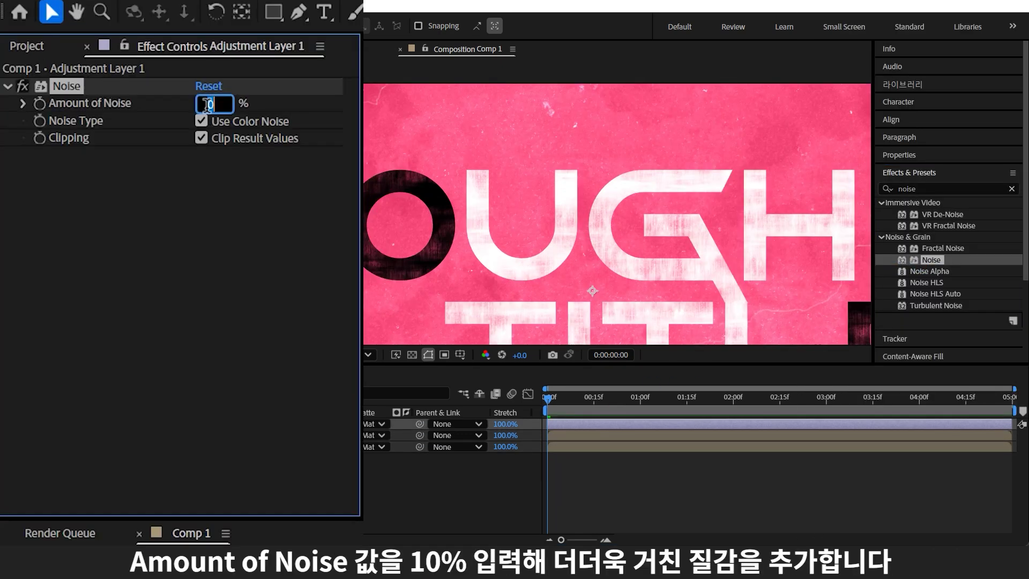
pyautogui.press('Return')
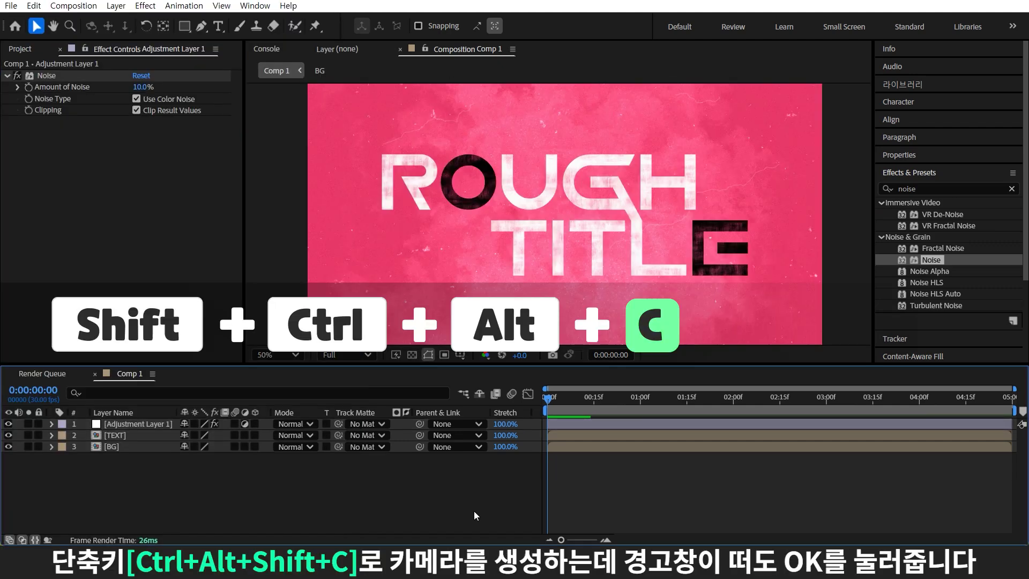
# - Create a two-node camera with the 50mm preset and add a null object above it
pyautogui.hotkey('ctrl', 'alt', 'shift', 'c')
pyautogui.click(644, 419)
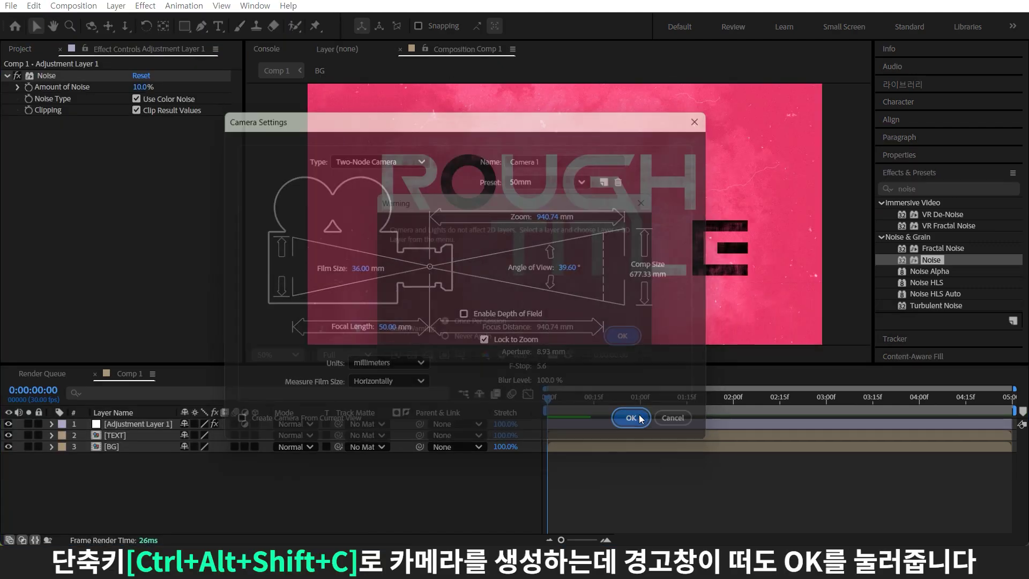
pyautogui.click(634, 341)
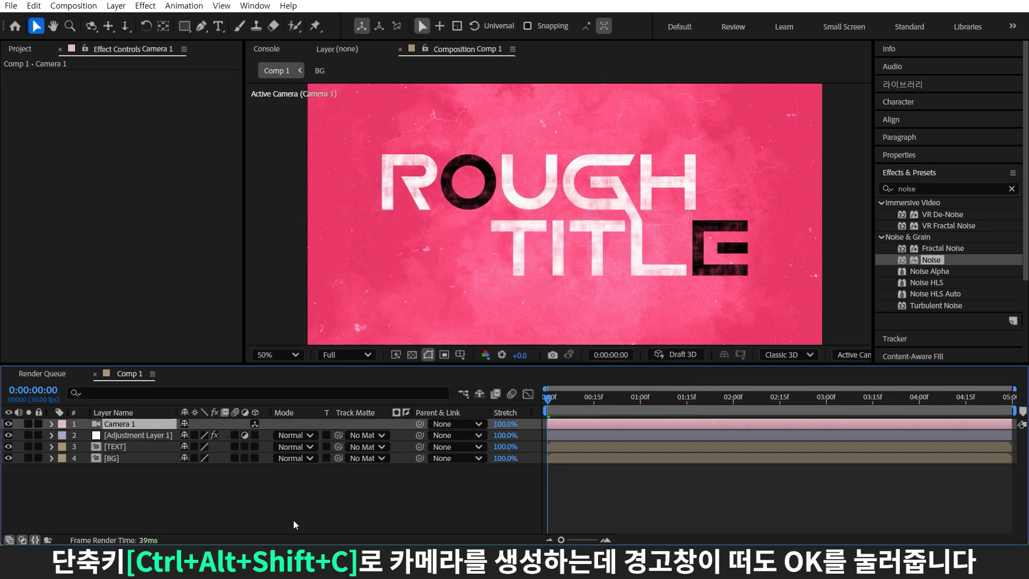
pyautogui.hotkey('ctrl', 'alt', 'shift', 'y')
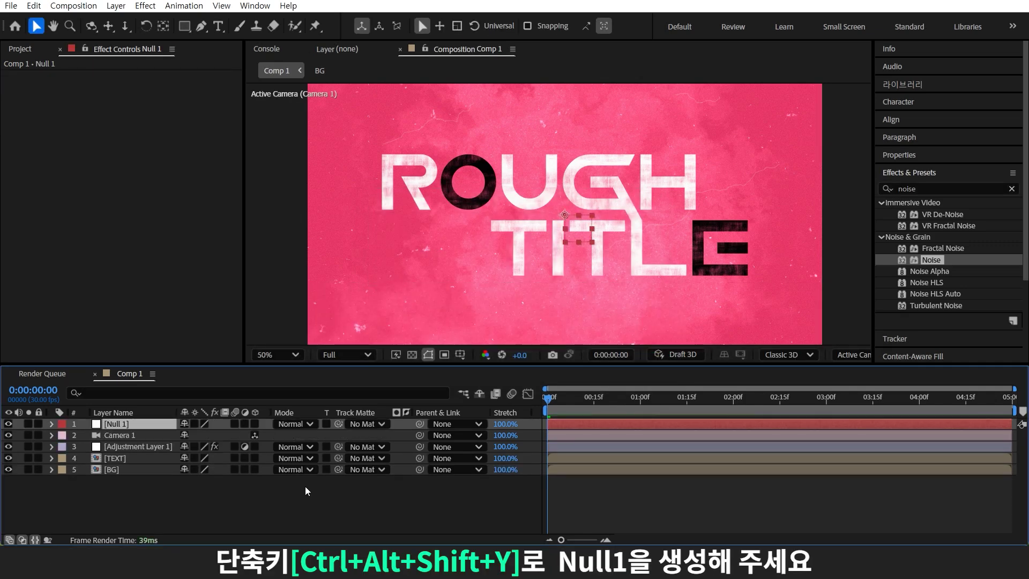
# - Make the BG, TEXT and Null 1 layers 3D and parent Camera 1 to Null 1
pyautogui.moveTo(257, 469); pyautogui.dragTo(254, 459)
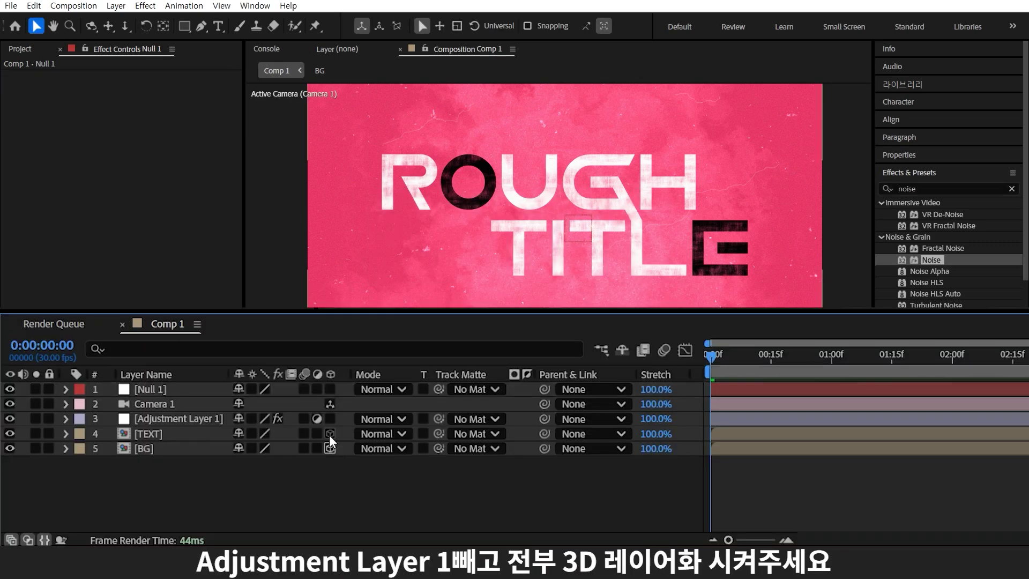
pyautogui.click(331, 388)
pyautogui.click(545, 405)
pyautogui.moveTo(544, 403); pyautogui.dragTo(161, 389)
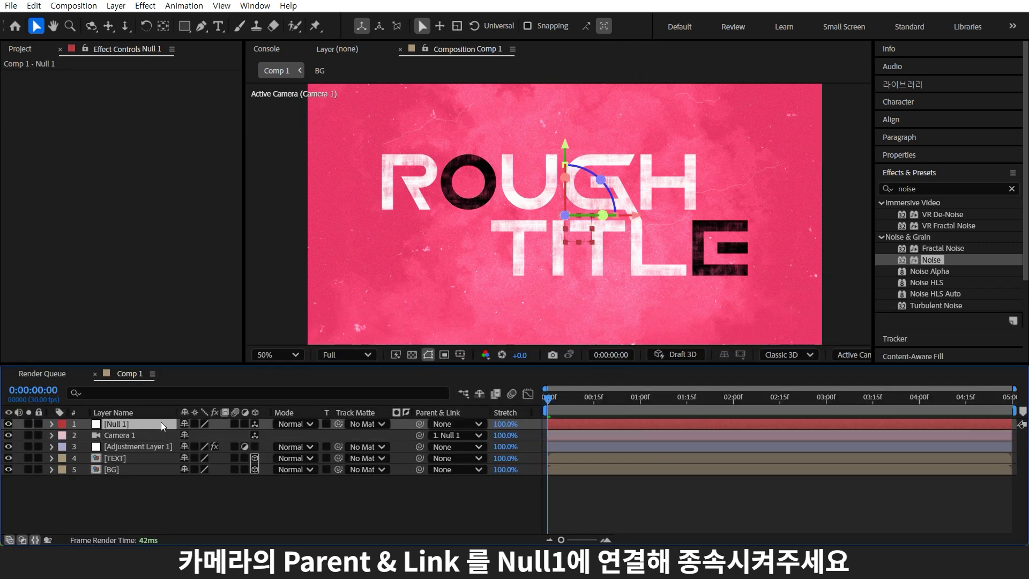
# - Set Null 1's X Rotation to 60° and keyframe it at 0 seconds
pyautogui.press('r')
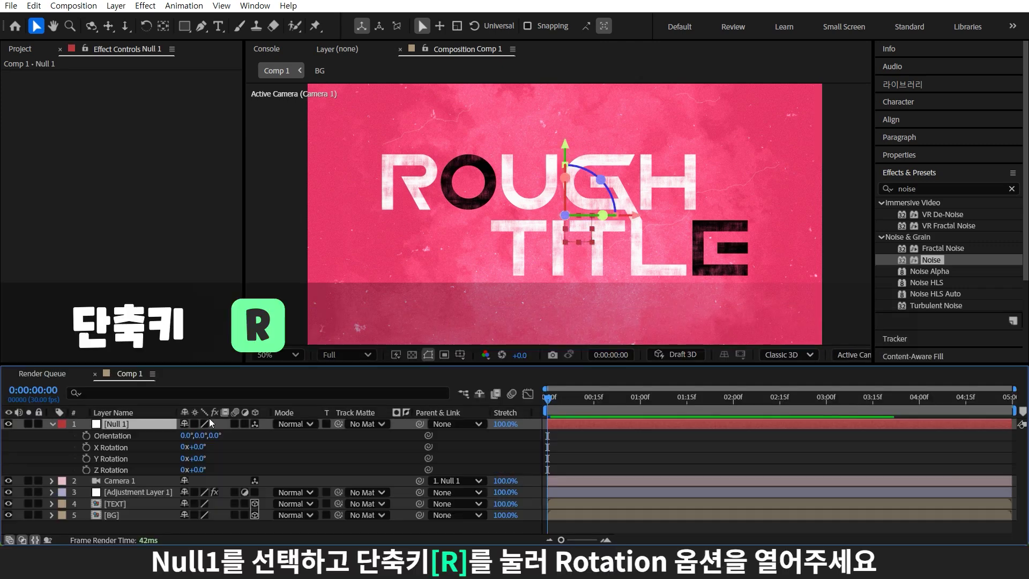
pyautogui.click(199, 446)
pyautogui.write('6')
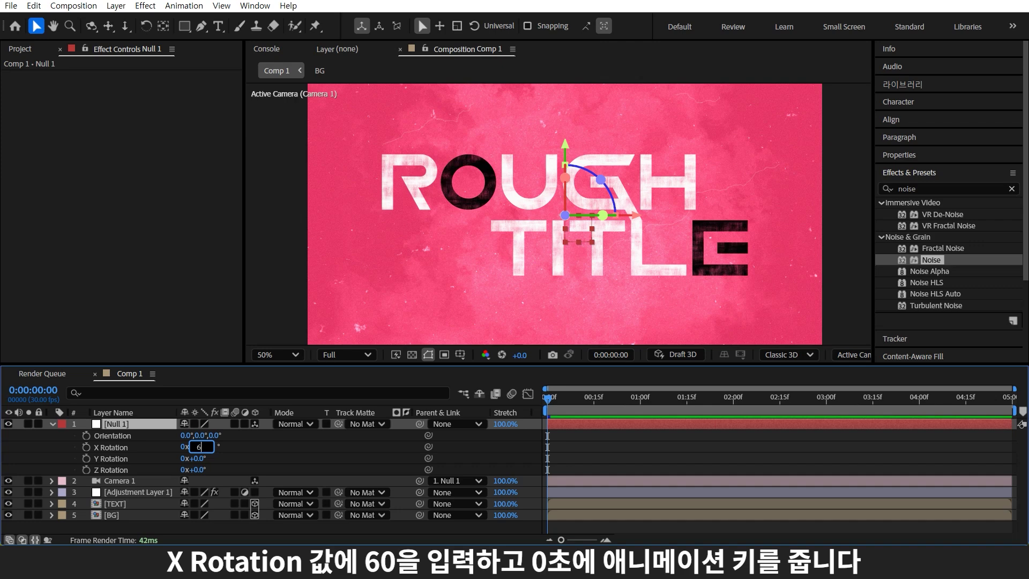
pyautogui.write('0')
pyautogui.press('Return')
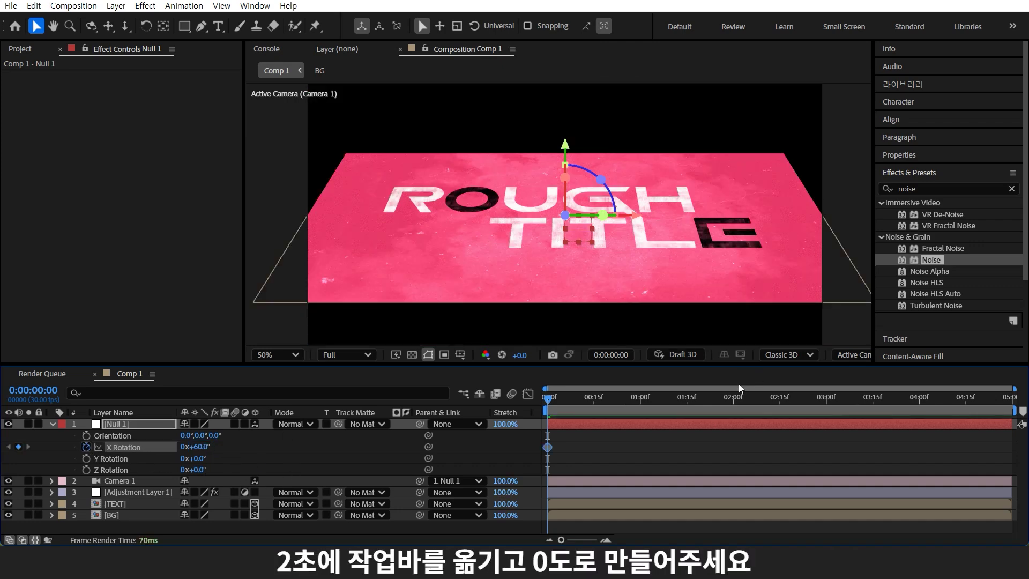
# - Add an X Rotation keyframe of 0° on Null 1 at about 2 seconds
pyautogui.moveTo(737, 399); pyautogui.dragTo(1024, 447)
pyautogui.click(200, 446)
pyautogui.write('0')
pyautogui.press('Return')
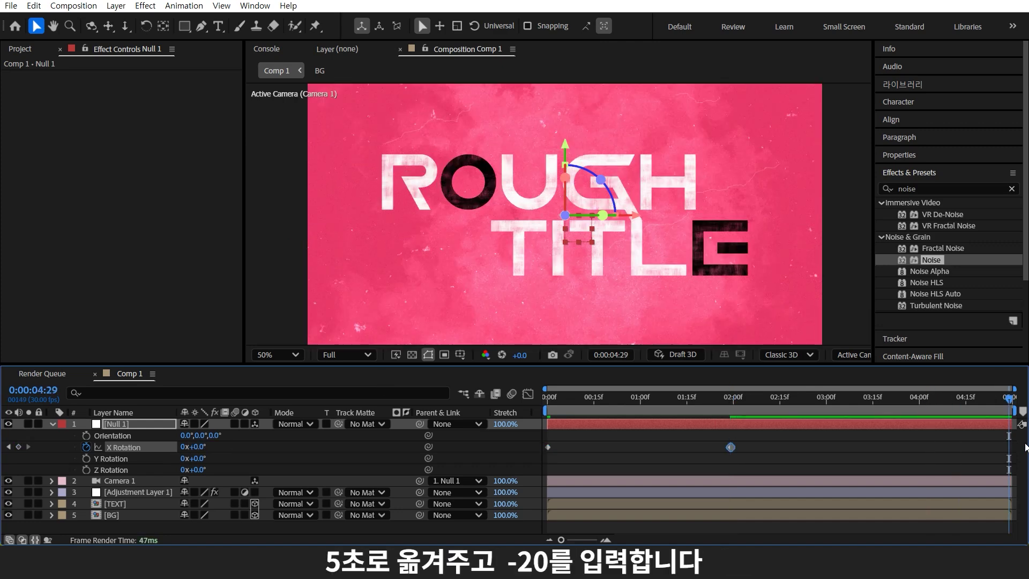
# - Keyframe Null 1's X Rotation at -20° at 0:00:04:29 and return to the start of the timeline
pyautogui.click(200, 446)
pyautogui.write('-2')
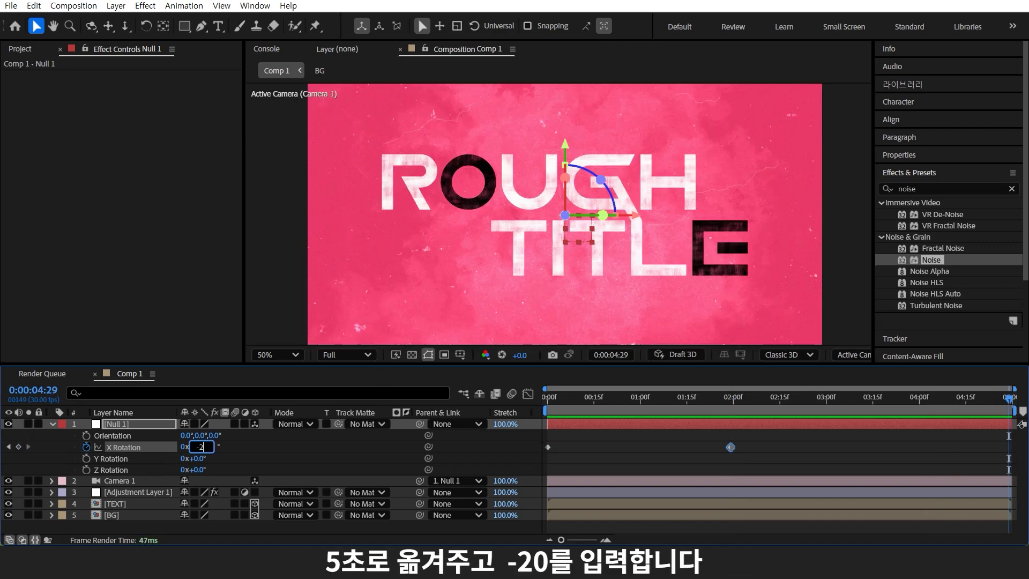
pyautogui.write('0')
pyautogui.press('Return')
pyautogui.press('Home')
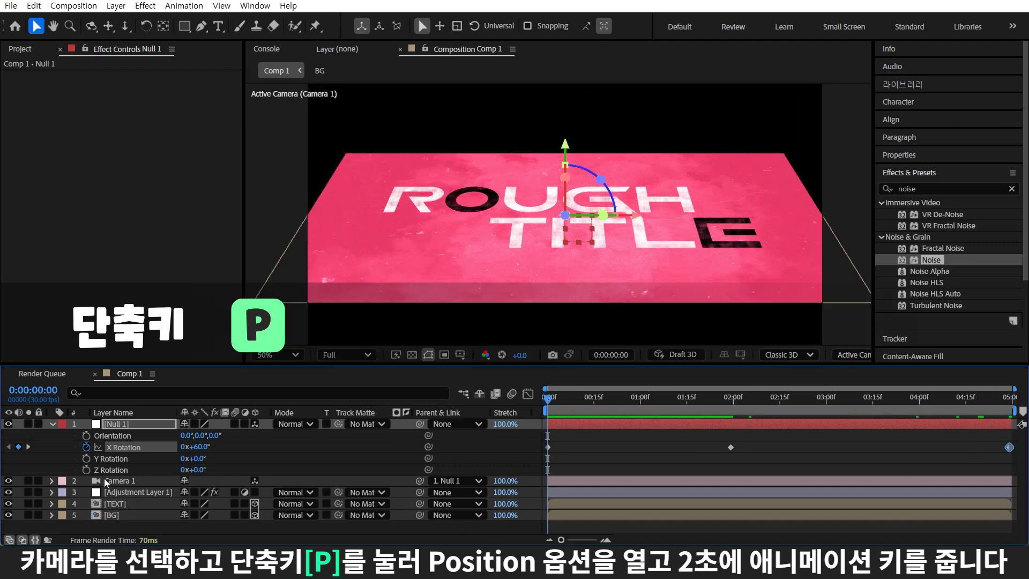
# - Keyframe Camera 1's Position at 0:00:01:29, and at 0 seconds set its Z value to -1246.7
pyautogui.click(104, 480)
pyautogui.press('p')
pyautogui.click(725, 413)
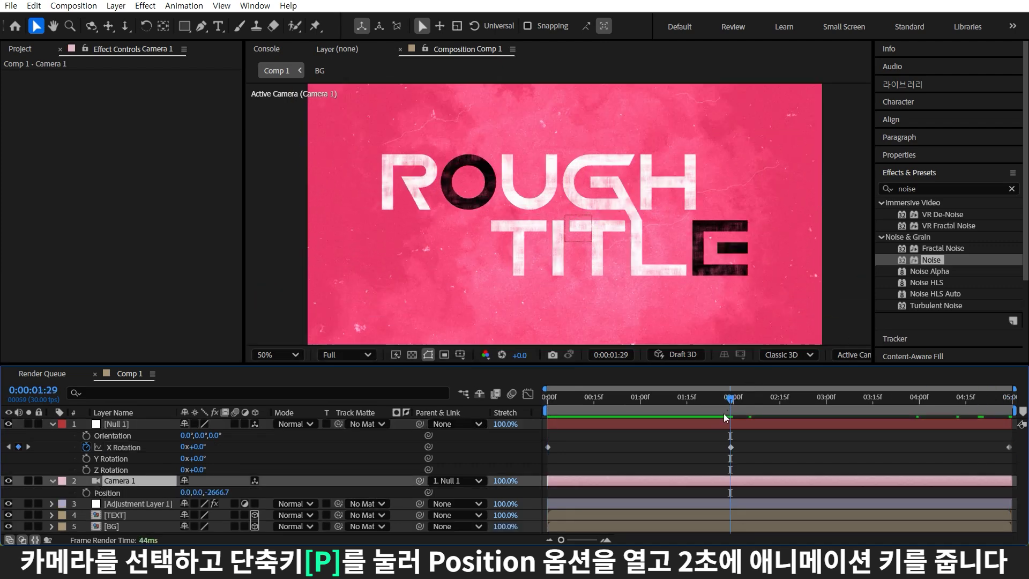
pyautogui.click(86, 493)
pyautogui.press('Home')
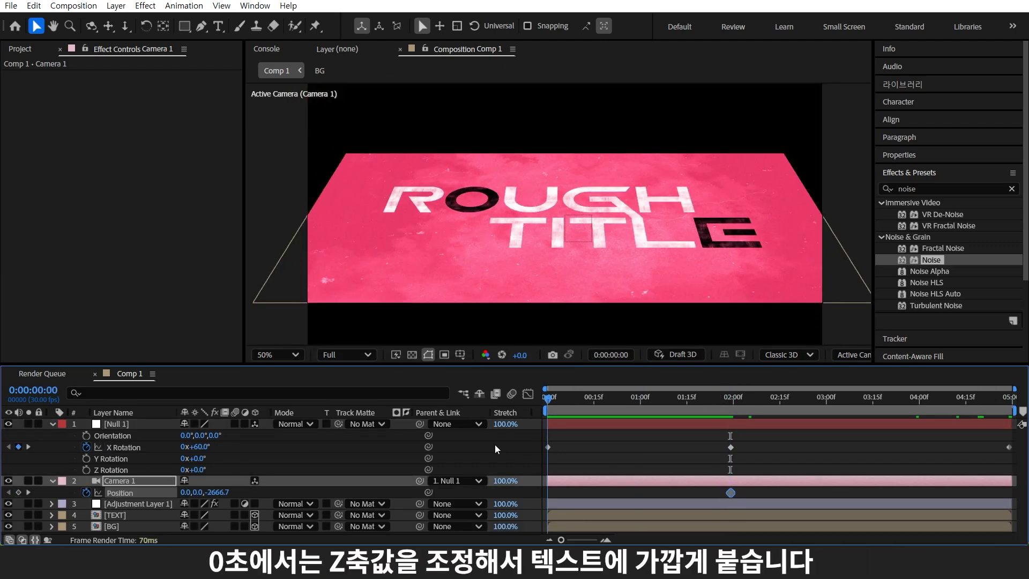
pyautogui.moveTo(216, 493); pyautogui.dragTo(998, 363)
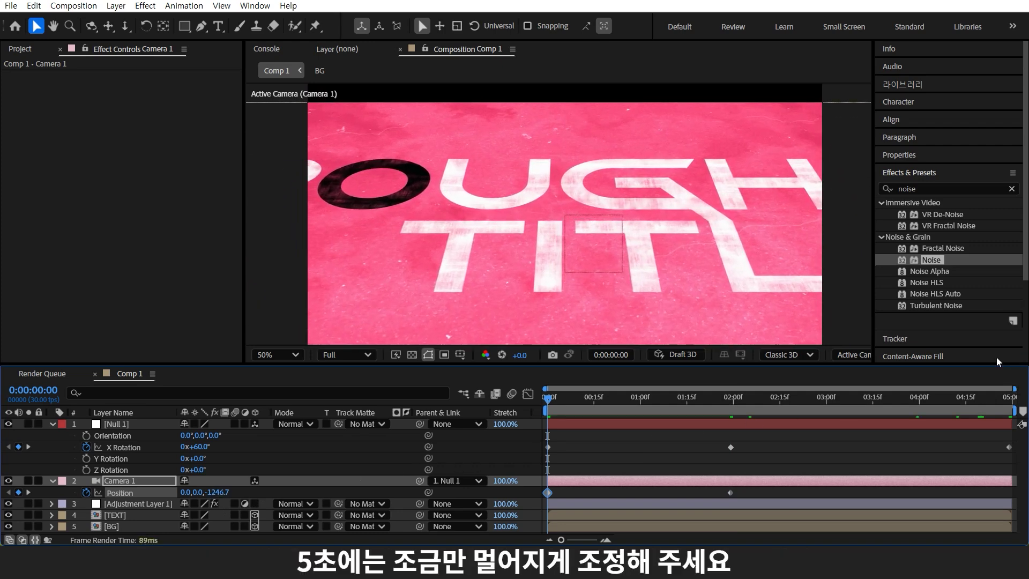
# - Set Camera 1's Z Position to -2805.7 at 0:00:04:29 and scrub the timeline to check the movement
pyautogui.press('End')
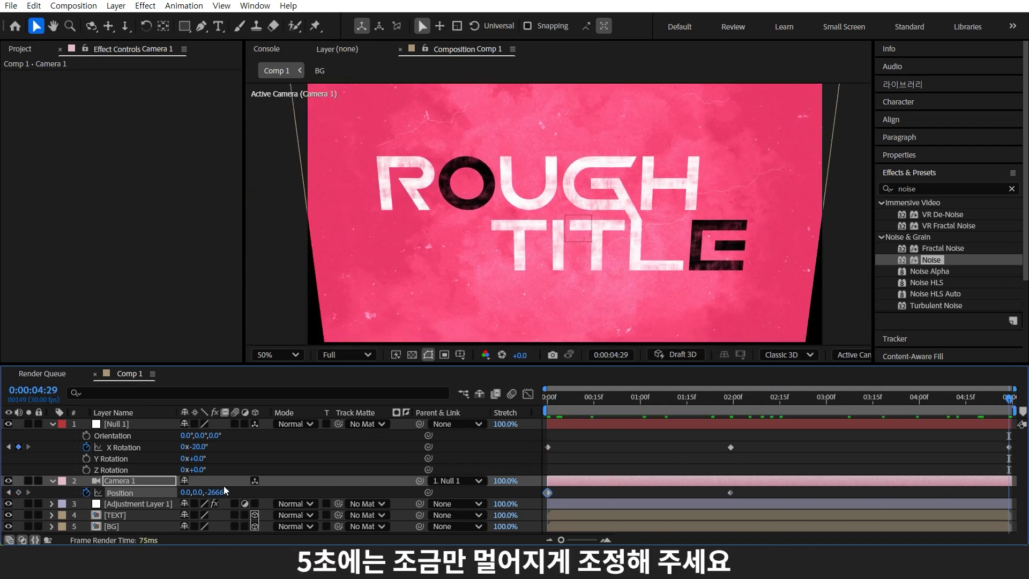
pyautogui.moveTo(222, 489); pyautogui.dragTo(993, 449)
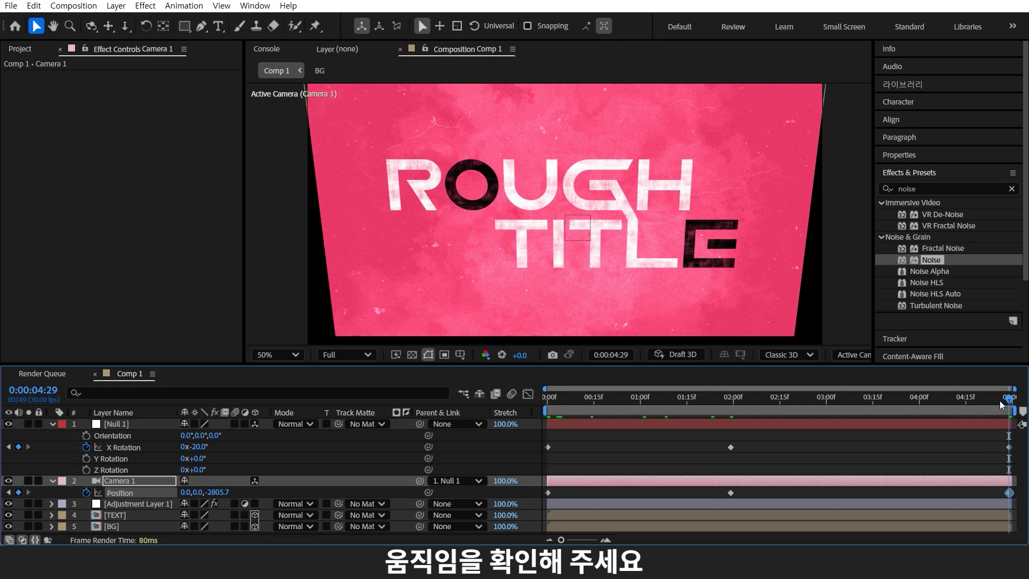
pyautogui.moveTo(1000, 400); pyautogui.dragTo(687, 484)
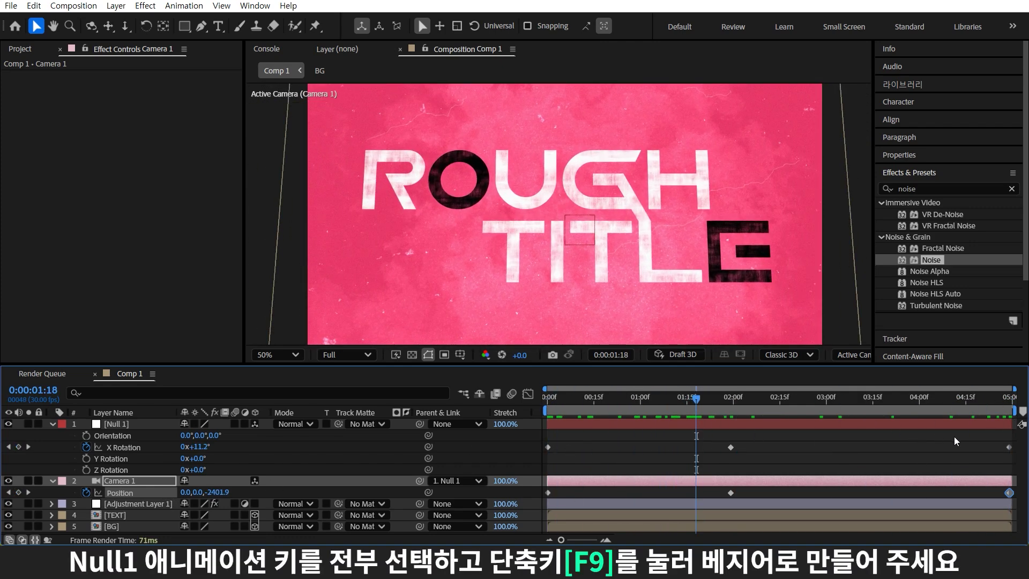
# - Apply Easy Ease to all of Null 1's X Rotation keyframes and convert the middle one to Auto Bezier
pyautogui.moveTo(1014, 440); pyautogui.dragTo(536, 461)
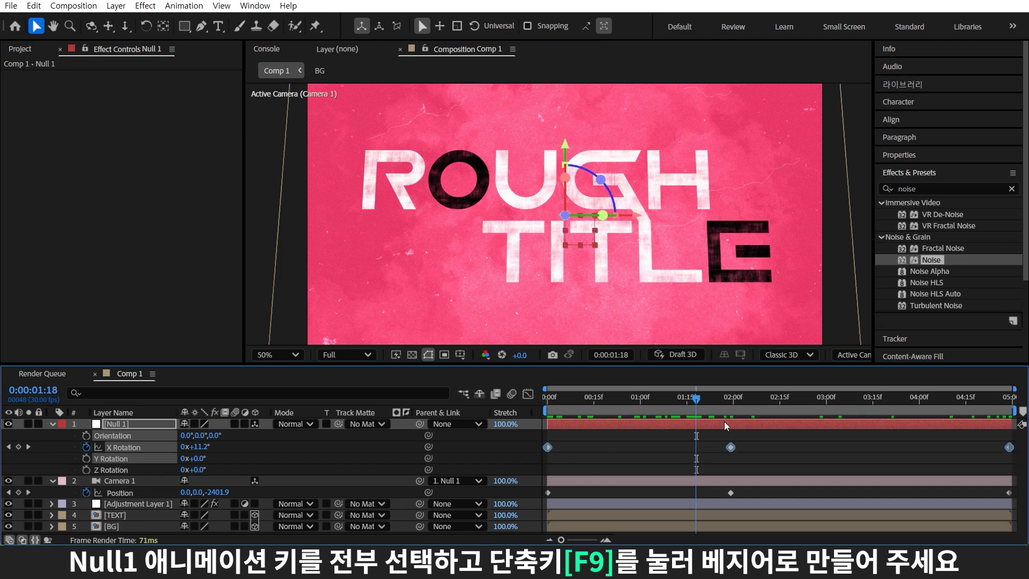
pyautogui.press('F9')
pyautogui.click(745, 448)
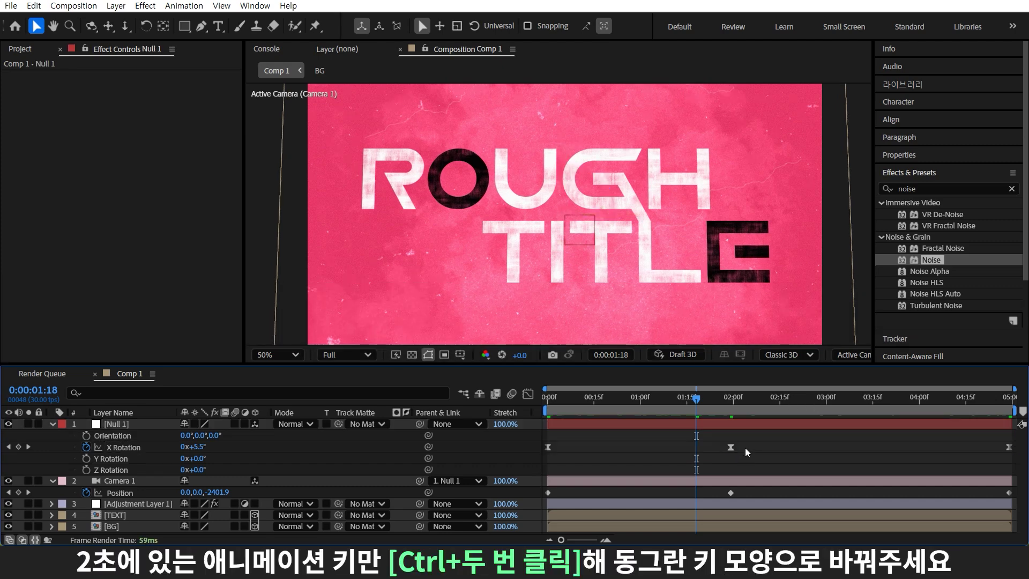
pyautogui.keyDown('ctrl'); pyautogui.click(730, 447); pyautogui.keyUp('ctrl')
pyautogui.keyDown('ctrl'); pyautogui.click(730, 446); pyautogui.keyUp('ctrl')
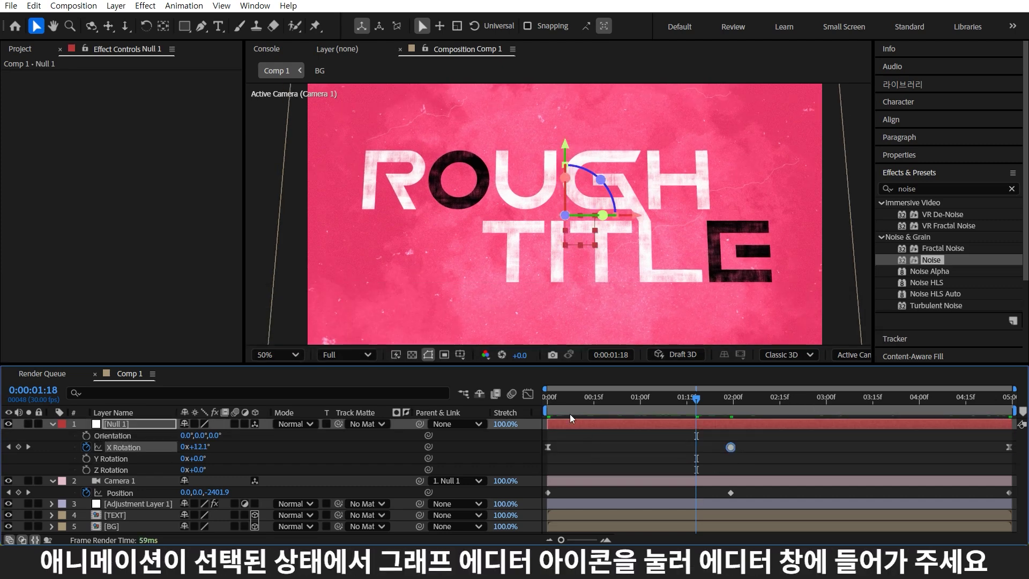
# - In Null 1's X Rotation graph, shorten the last keyframe's incoming handle and stretch the middle keyframe's incoming handle back to the start
pyautogui.click(528, 394)
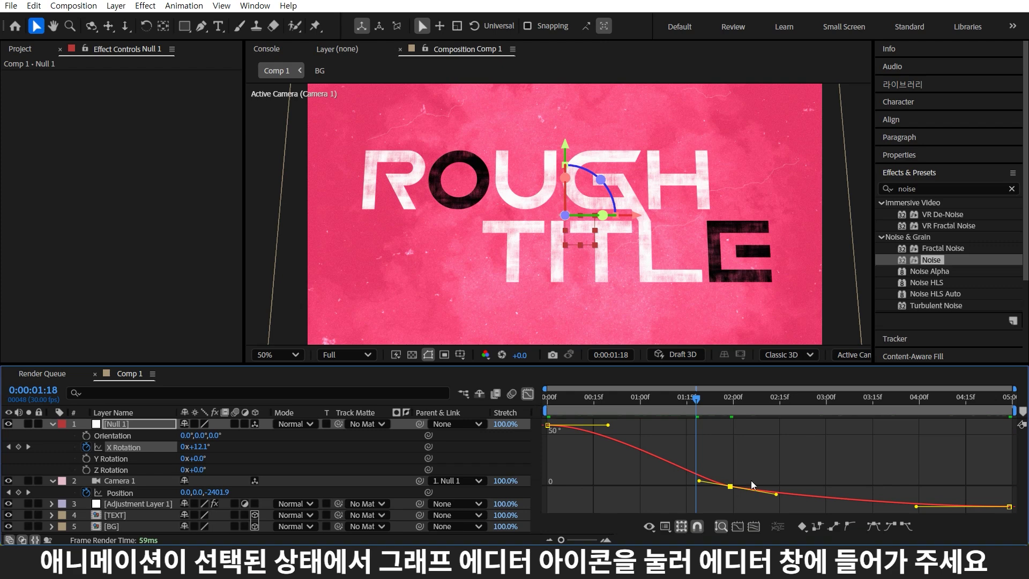
pyautogui.moveTo(916, 505); pyautogui.dragTo(1005, 506)
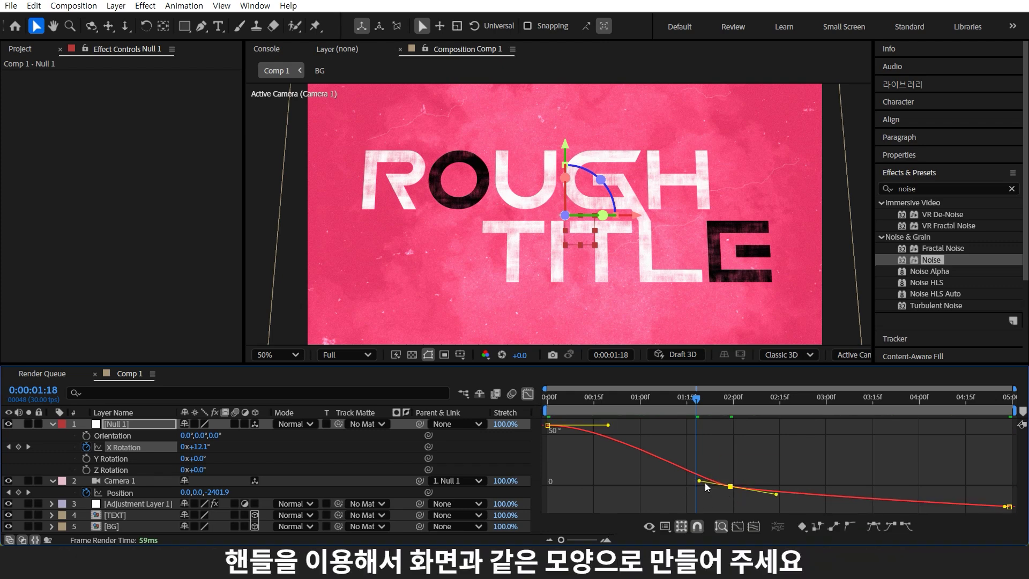
pyautogui.moveTo(699, 481); pyautogui.dragTo(544, 465)
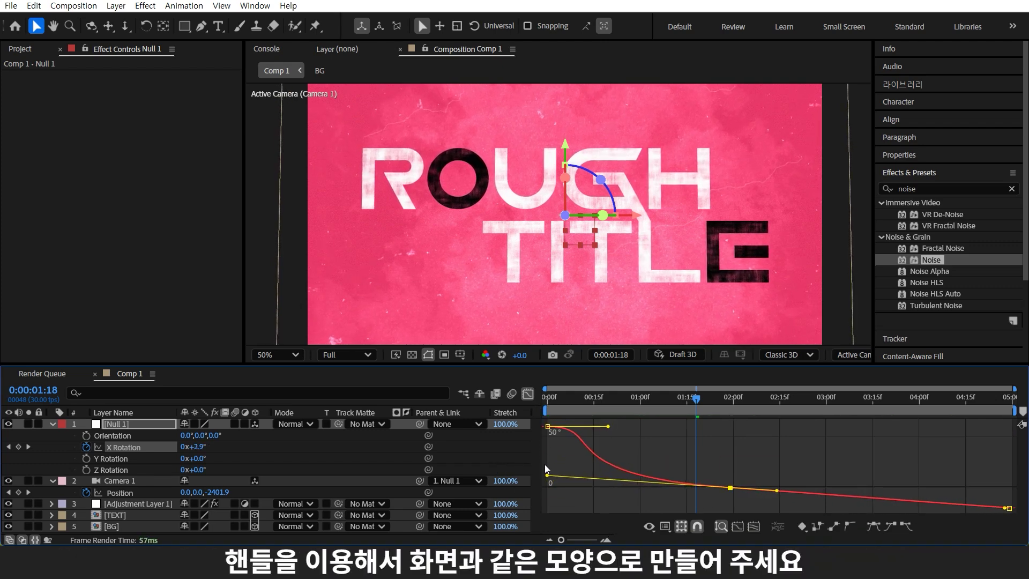
pyautogui.click(528, 393)
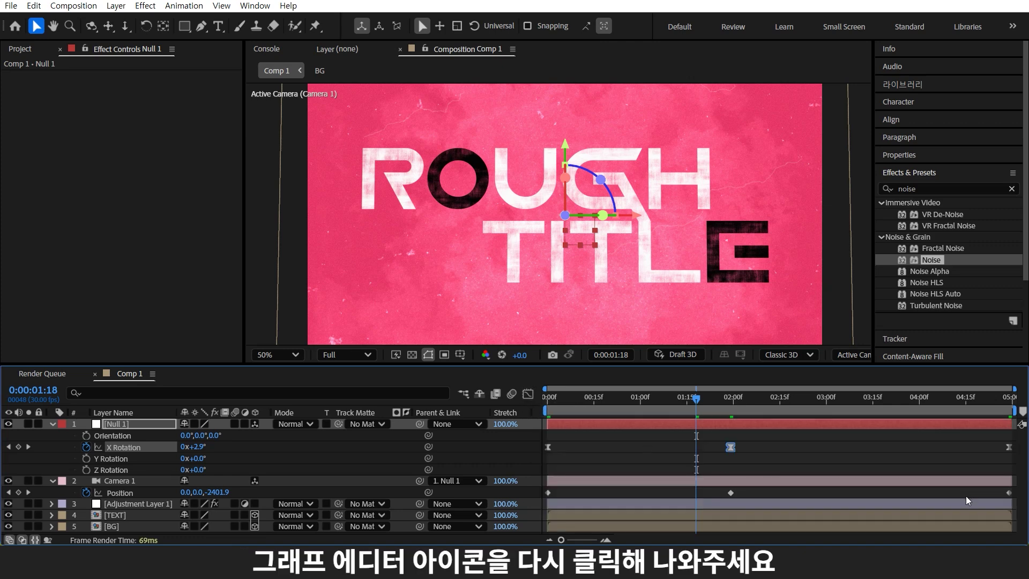
# - Apply Easy Ease to all of Camera 1's Position keyframes and convert the middle one to Auto Bezier
pyautogui.click(121, 492)
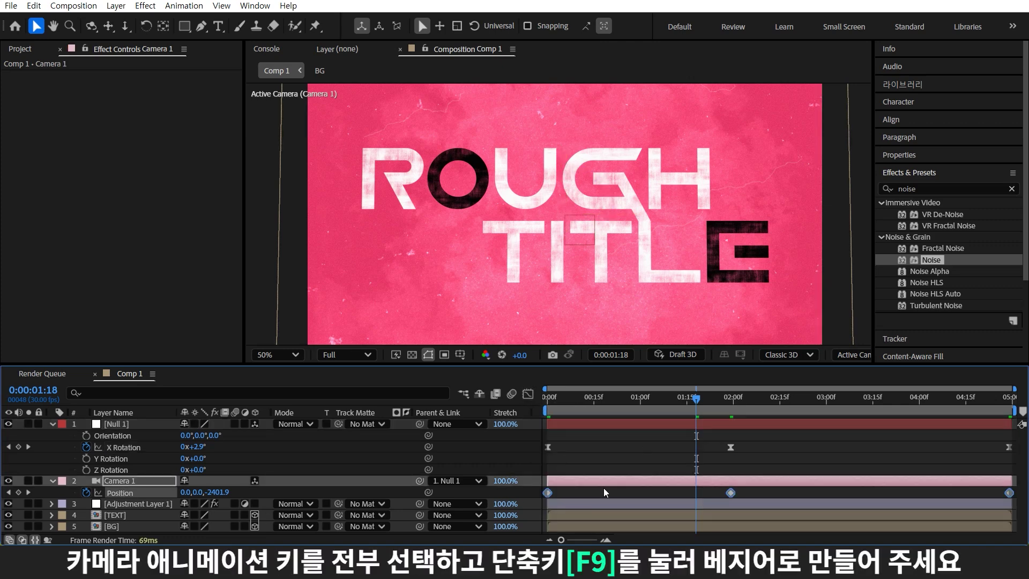
pyautogui.press('F9')
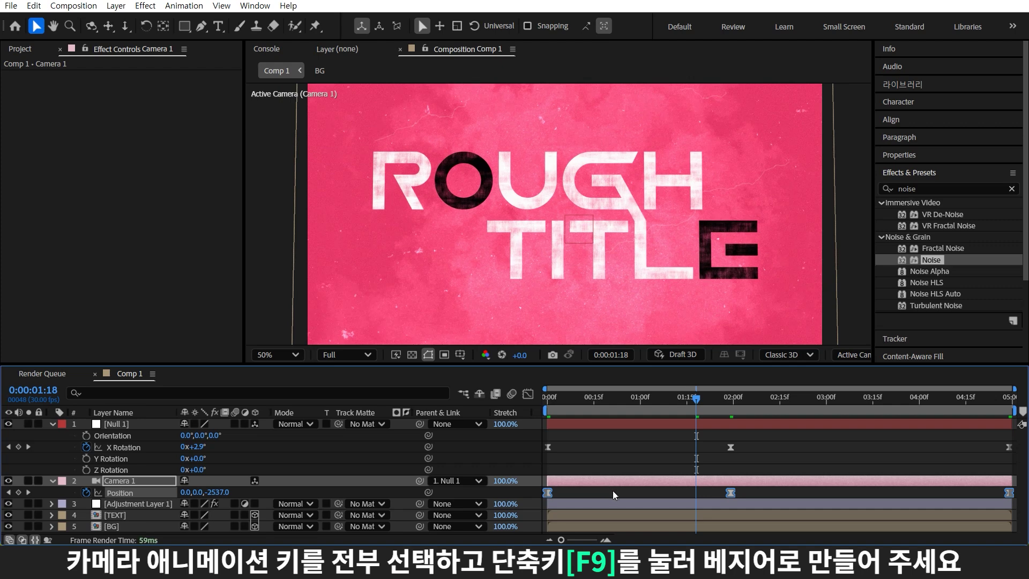
pyautogui.keyDown('ctrl'); pyautogui.click(731, 493); pyautogui.keyUp('ctrl')
pyautogui.keyDown('ctrl'); pyautogui.click(731, 493); pyautogui.keyUp('ctrl')
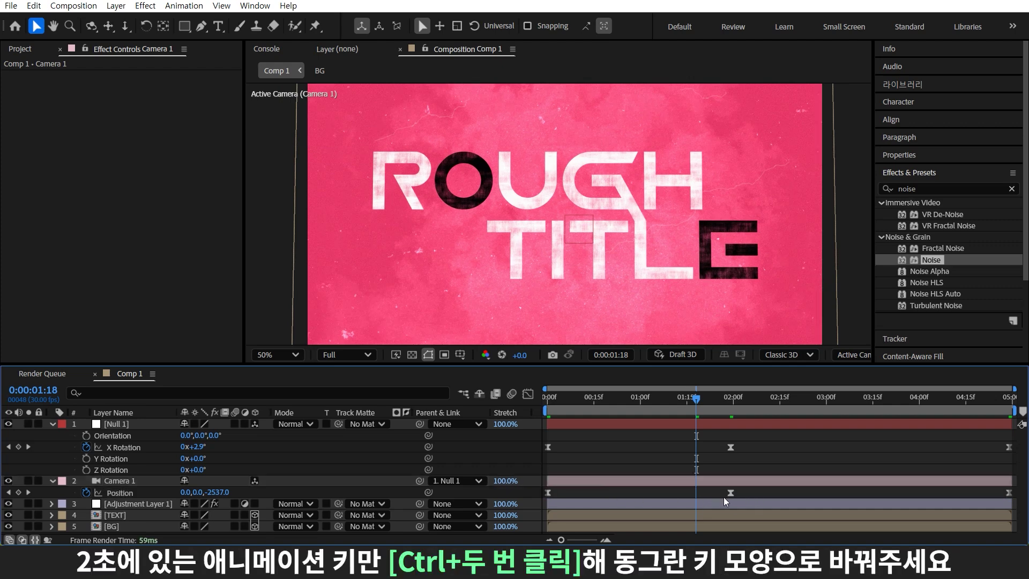
# - Reshape Camera 1's Position speed graph into an early sharp peak with a long flat tail, and scrub to check the motion
pyautogui.click(532, 396)
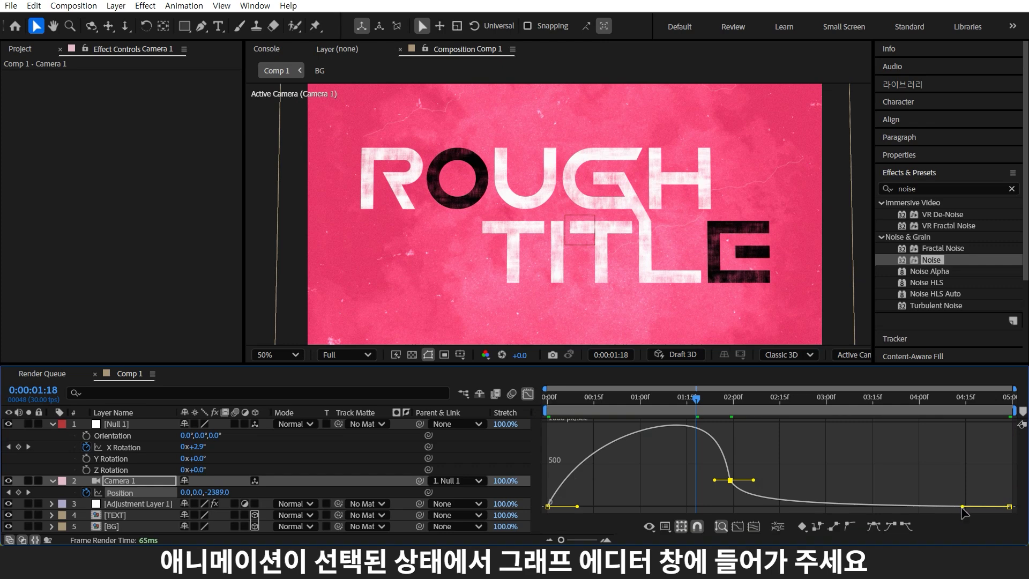
pyautogui.moveTo(963, 506); pyautogui.dragTo(1002, 506)
pyautogui.moveTo(714, 480); pyautogui.dragTo(602, 500)
pyautogui.click(839, 462)
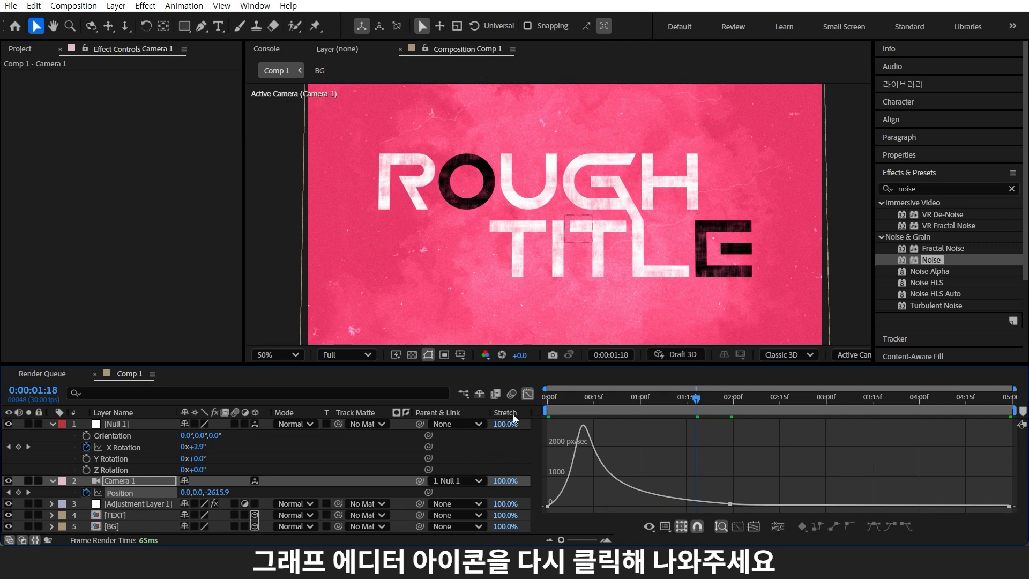
pyautogui.click(528, 394)
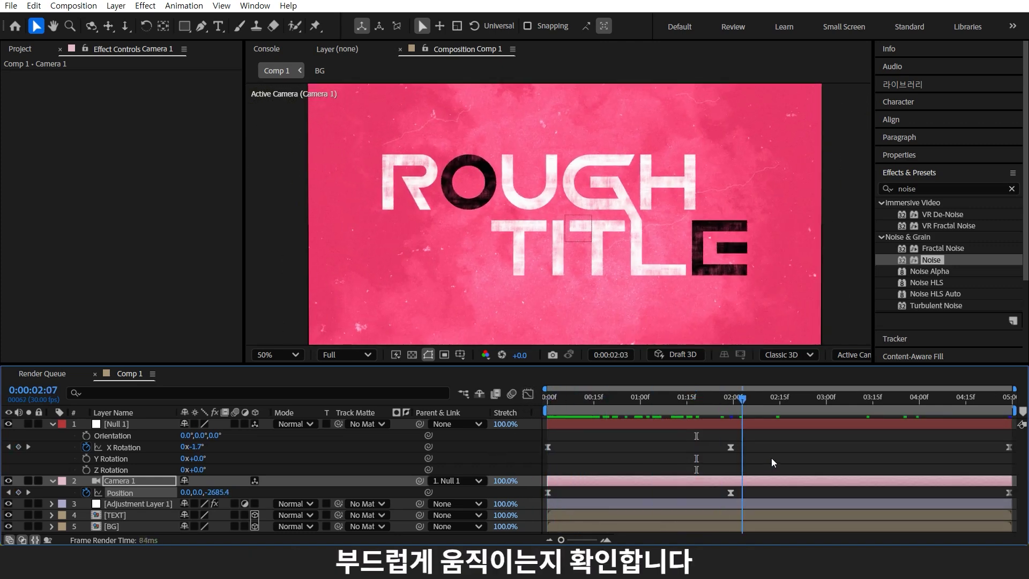
pyautogui.moveTo(772, 458); pyautogui.dragTo(569, 469)
# - Find the CC RepeTile effect and apply it to the BG layer
pyautogui.scroll(-2, 461, 329)
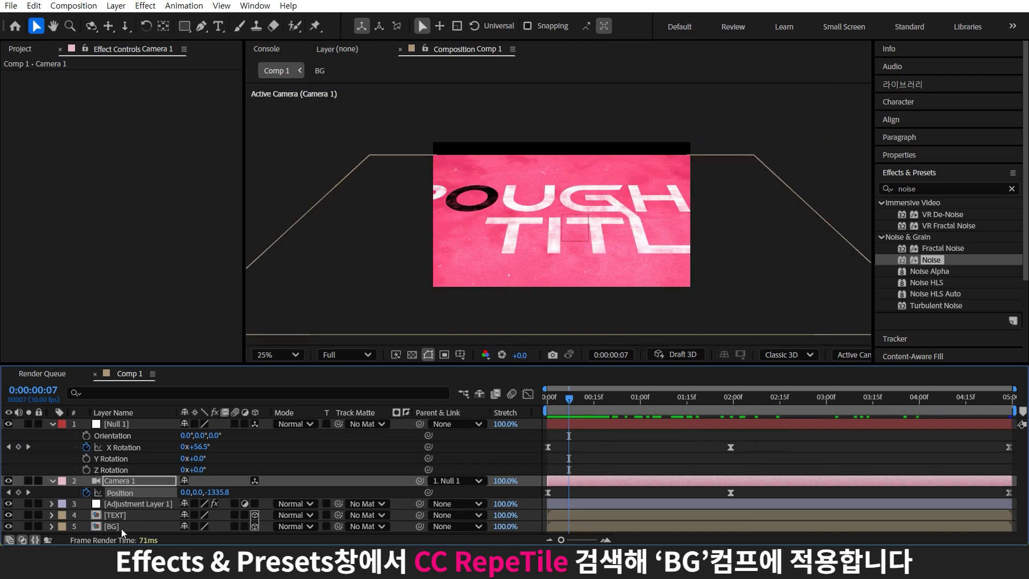
pyautogui.click(123, 529)
pyautogui.click(911, 189)
pyautogui.write('tile')
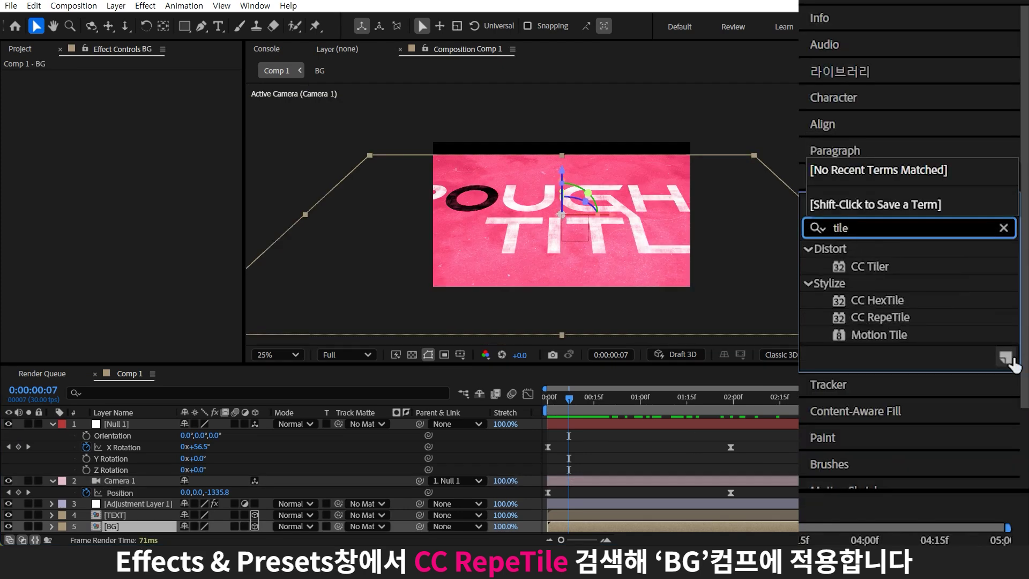
pyautogui.moveTo(903, 318); pyautogui.dragTo(128, 528)
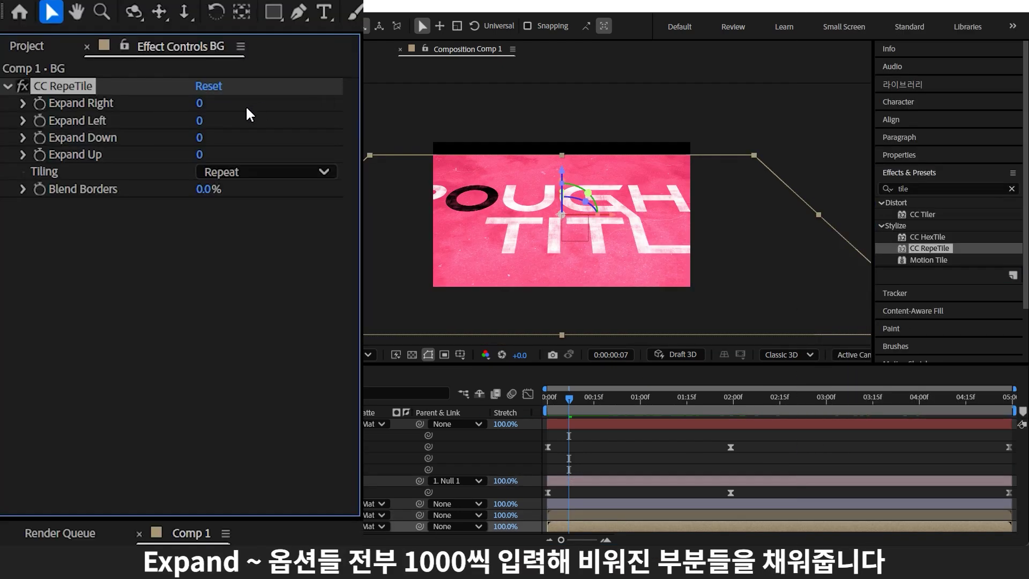
# - Set CC RepeTile's Expand Right, Left, Down and Up to 1000 each and its Tiling to Unfold
pyautogui.click(200, 104)
pyautogui.write('1000')
pyautogui.press('Tab')
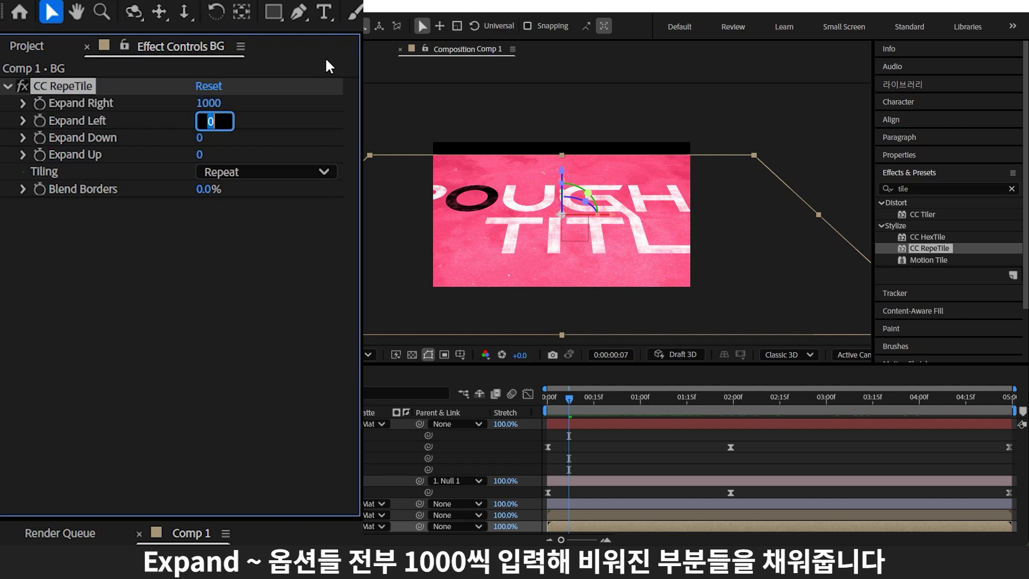
pyautogui.write('1000')
pyautogui.press('Tab')
pyautogui.write('1000')
pyautogui.press('Tab')
pyautogui.write('100')
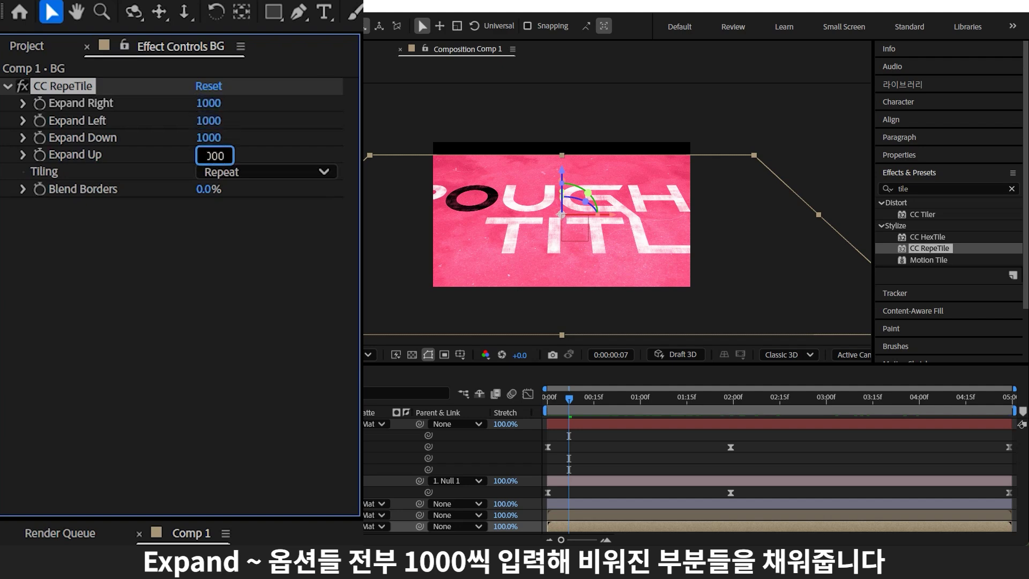
pyautogui.click(266, 171)
pyautogui.click(264, 256)
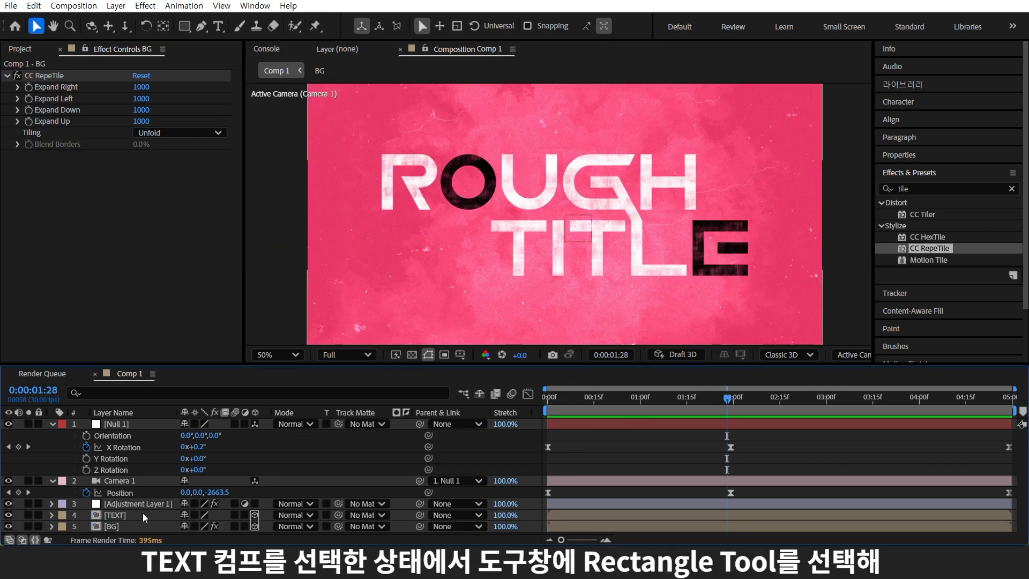
# - Draw a rectangular mask around the black O on the TEXT layer and set its mode to None
pyautogui.click(143, 513)
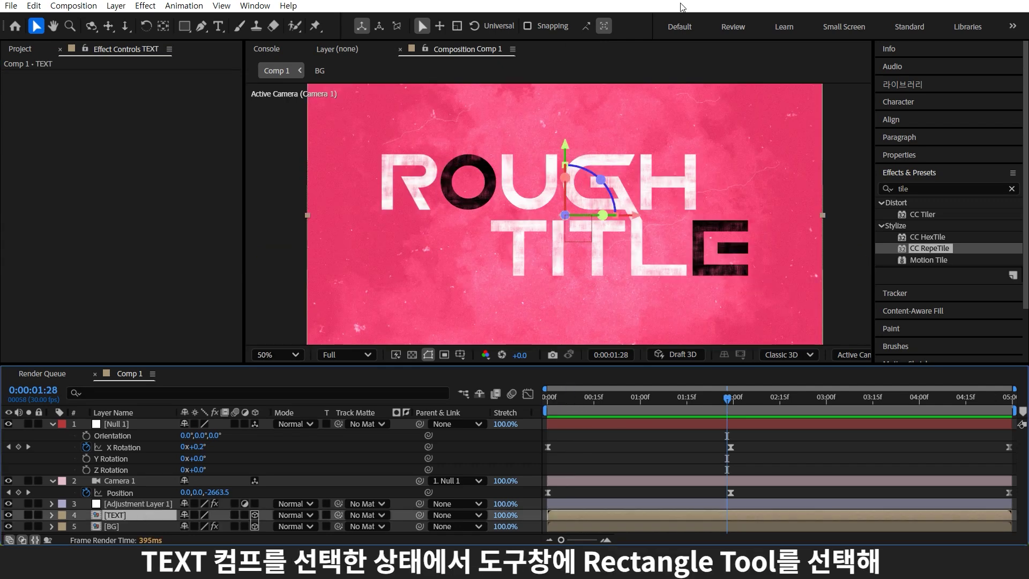
pyautogui.click(184, 26)
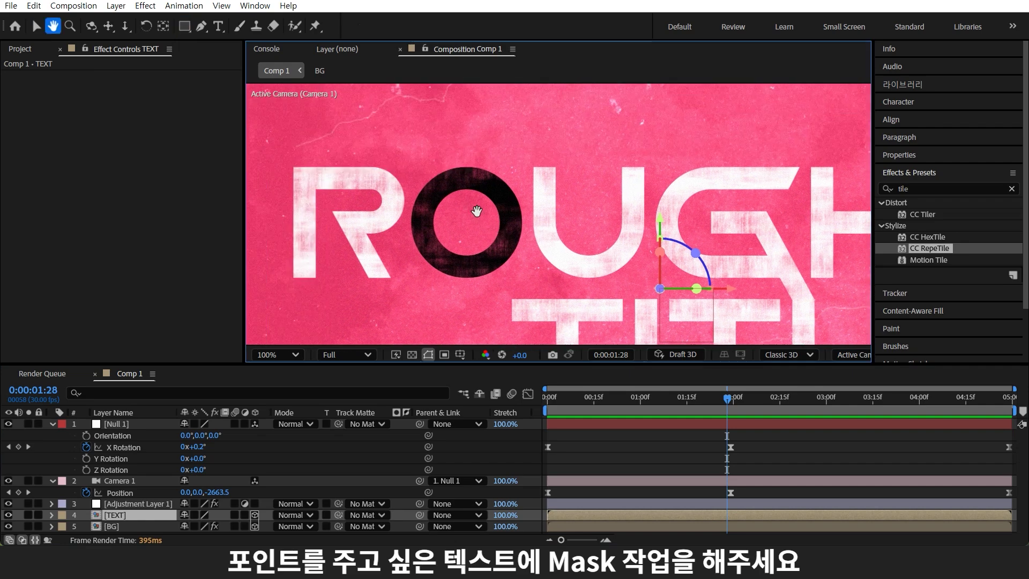
pyautogui.moveTo(405, 158); pyautogui.dragTo(526, 275)
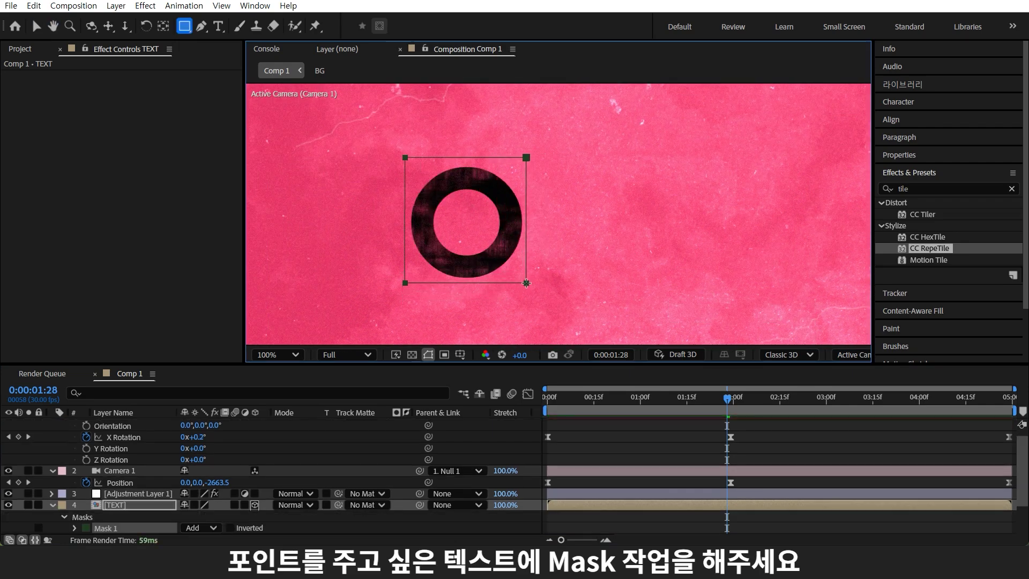
pyautogui.scroll(-2, 576, 191)
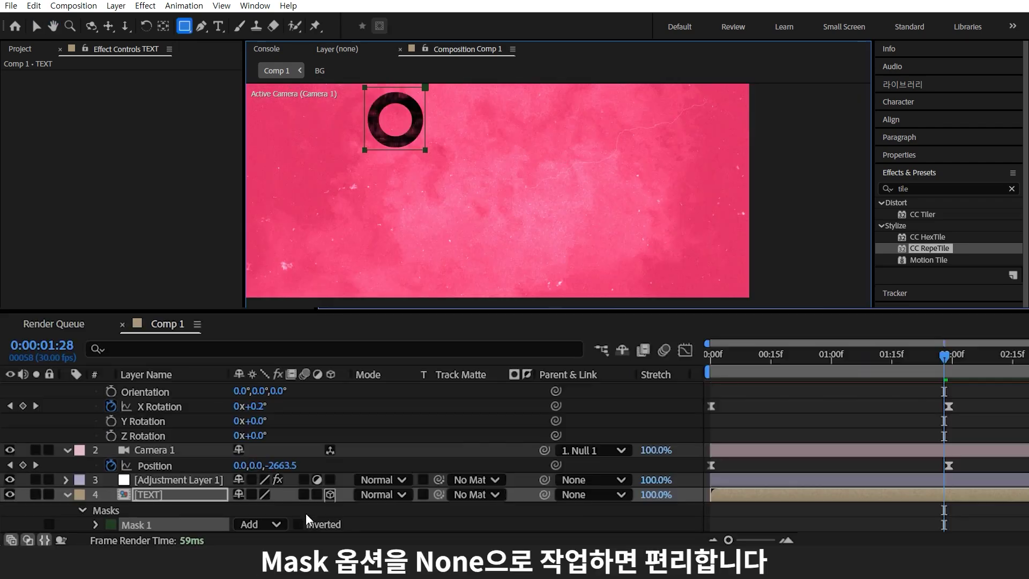
pyautogui.click(252, 524)
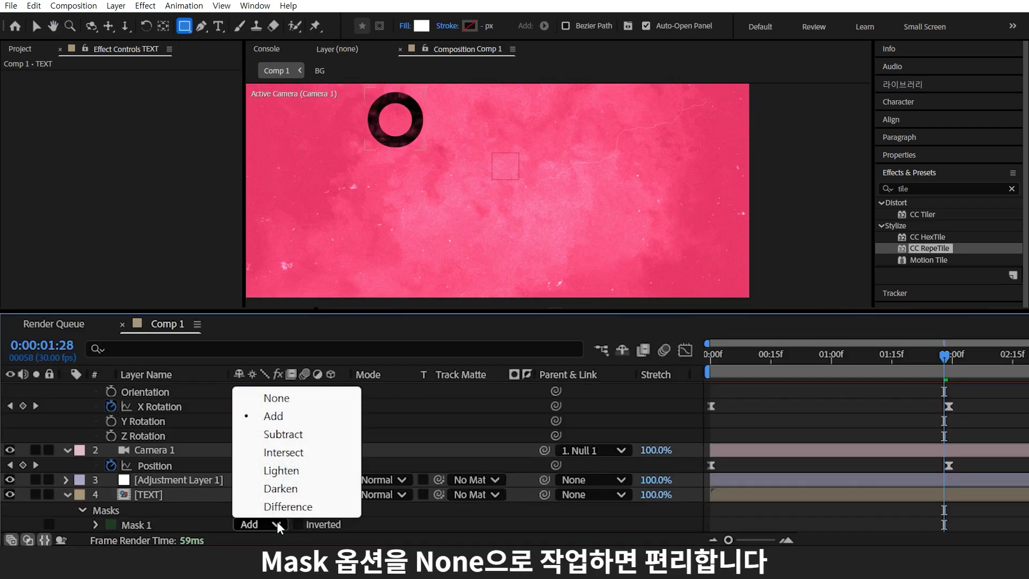
pyautogui.click(278, 397)
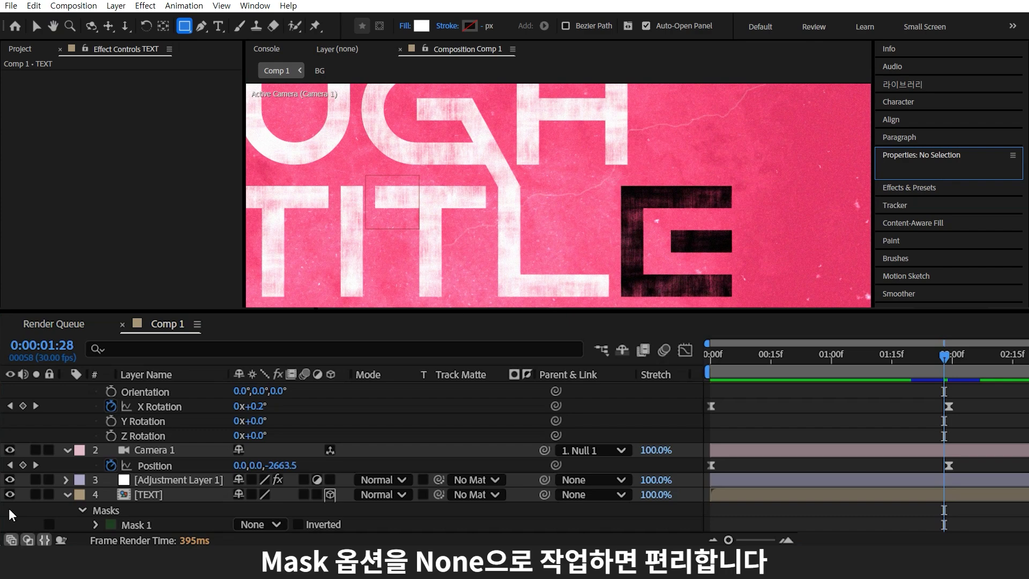
# - Draw a second rectangular mask around the black E on the TEXT layer
pyautogui.click(148, 495)
pyautogui.moveTo(615, 181)
pyautogui.mouseDown()
pyautogui.moveTo(750, 303)
pyautogui.moveTo(738, 300)
pyautogui.mouseUp()
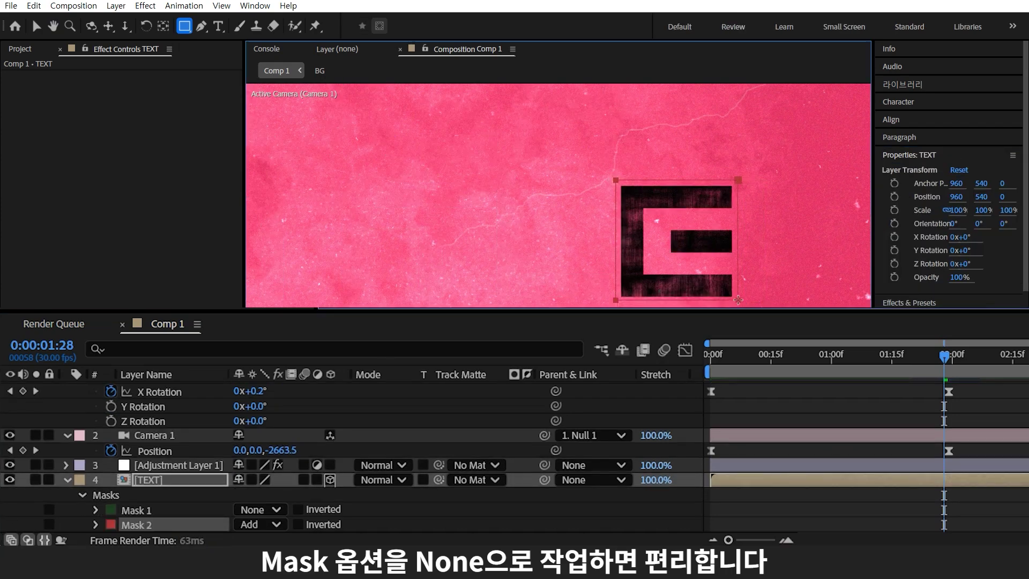
pyautogui.click(273, 521)
# - Set both Mask 1 and Mask 2 of the TEXT layer to Subtract
pyautogui.click(209, 509)
pyautogui.click(247, 509)
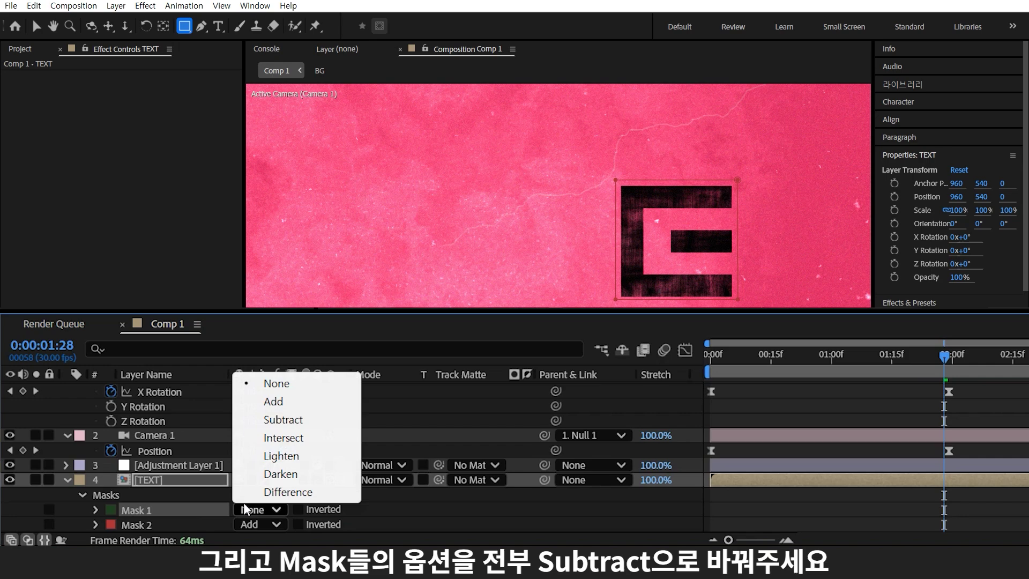
pyautogui.click(271, 422)
pyautogui.click(275, 524)
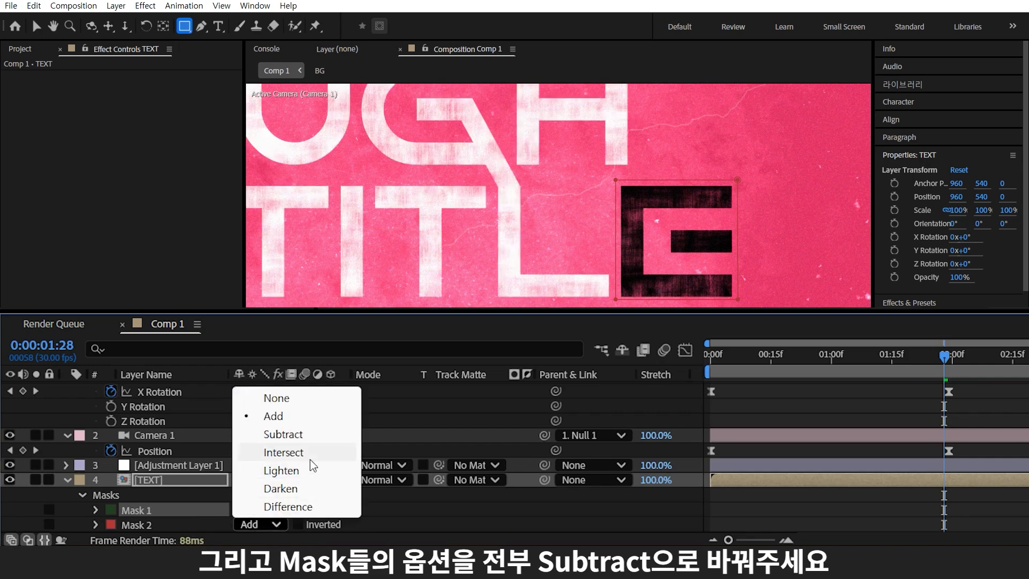
pyautogui.click(316, 436)
pyautogui.scroll(-2, 561, 203)
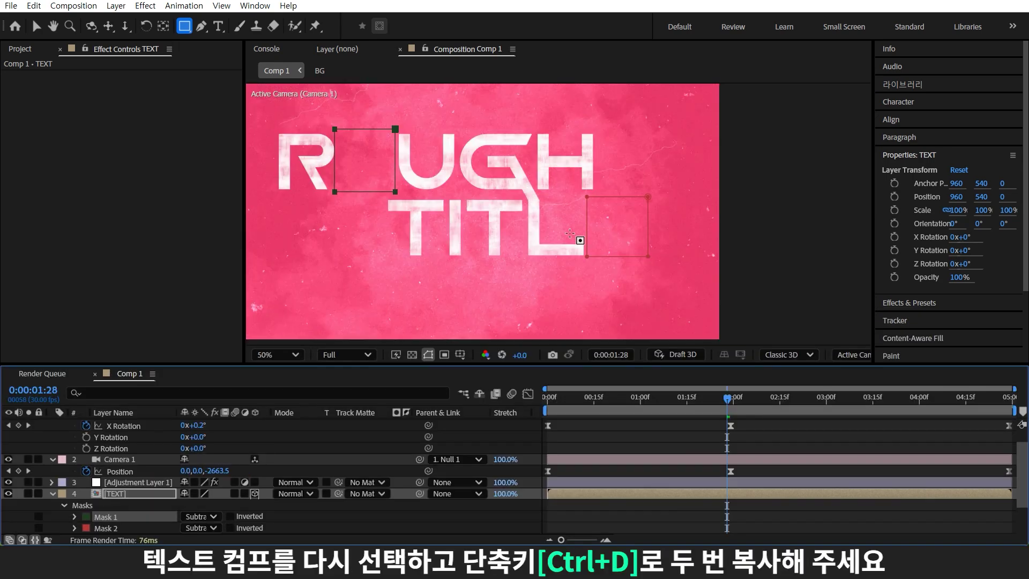
# - Duplicate the masked TEXT layer twice
pyautogui.click(645, 476)
pyautogui.click(151, 495)
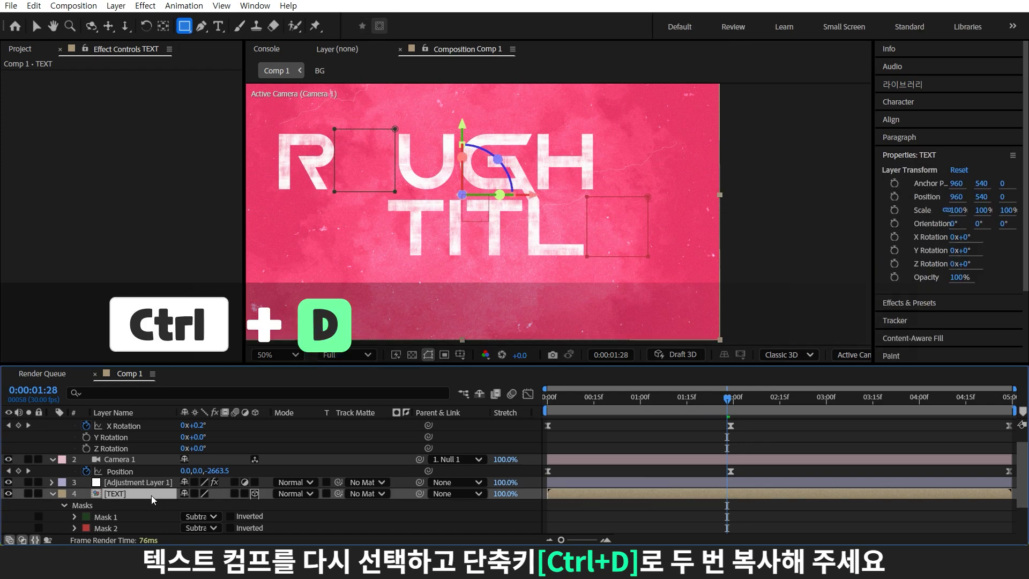
pyautogui.hotkey('ctrl', 'd')
pyautogui.hotkey('ctrl', 'd')
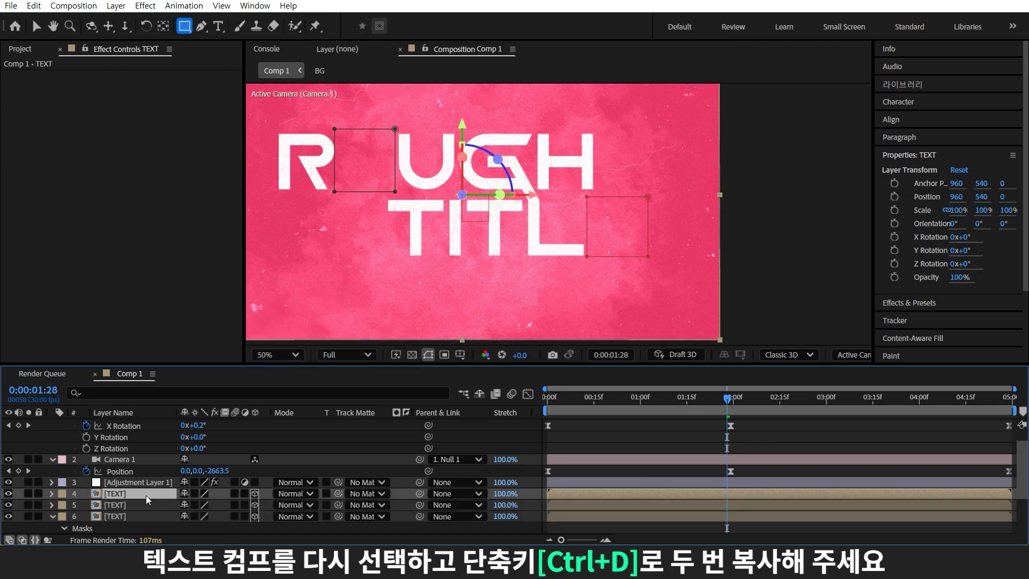
# - On the lower TEXT duplicate, layer 5, delete Mask 2 and set Mask 1 to Add so it shows only the O
pyautogui.click(154, 507)
pyautogui.scroll(-2, 154, 507)
pyautogui.press('m')
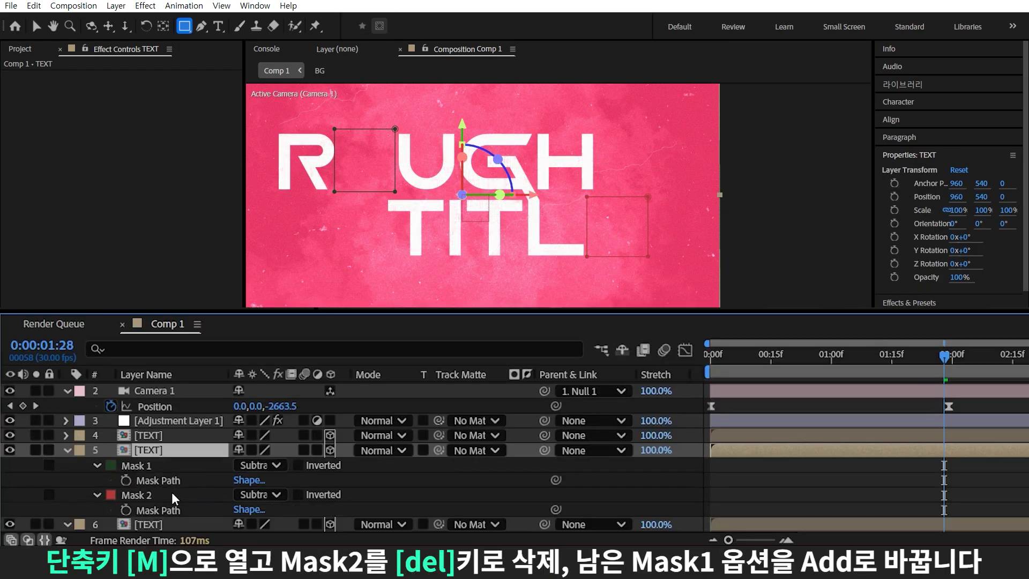
pyautogui.click(157, 496)
pyautogui.press('Delete')
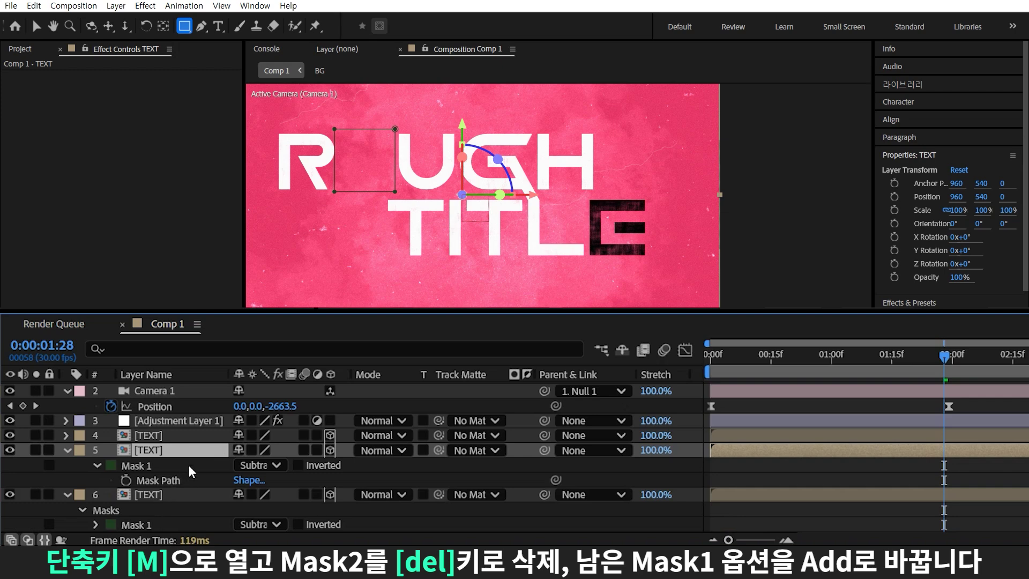
pyautogui.click(276, 465)
pyautogui.click(307, 354)
# - On the upper TEXT duplicate, layer 4, delete Mask 1 and set Mask 2 to Add so it shows only the E
pyautogui.click(189, 435)
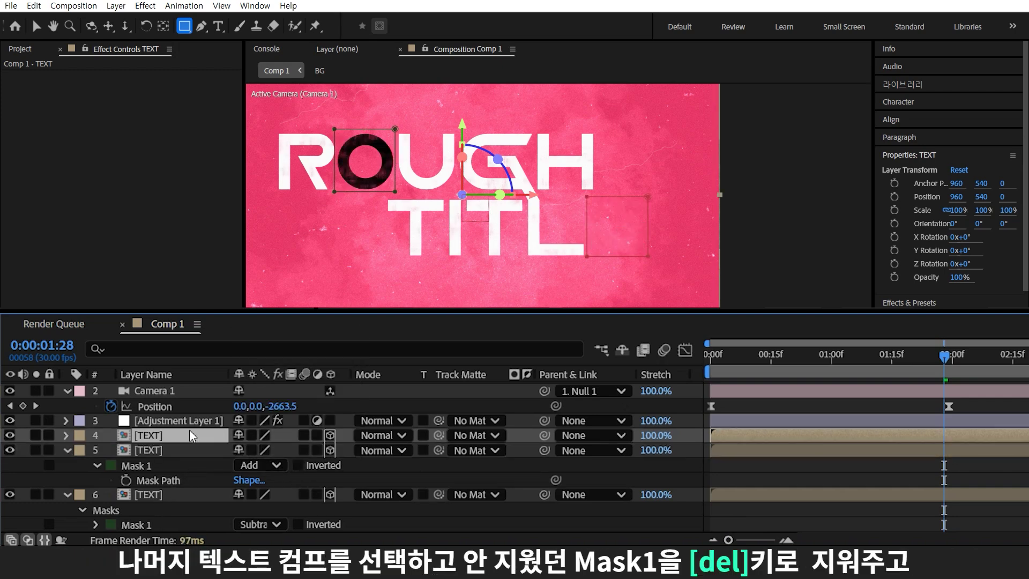
pyautogui.press('m')
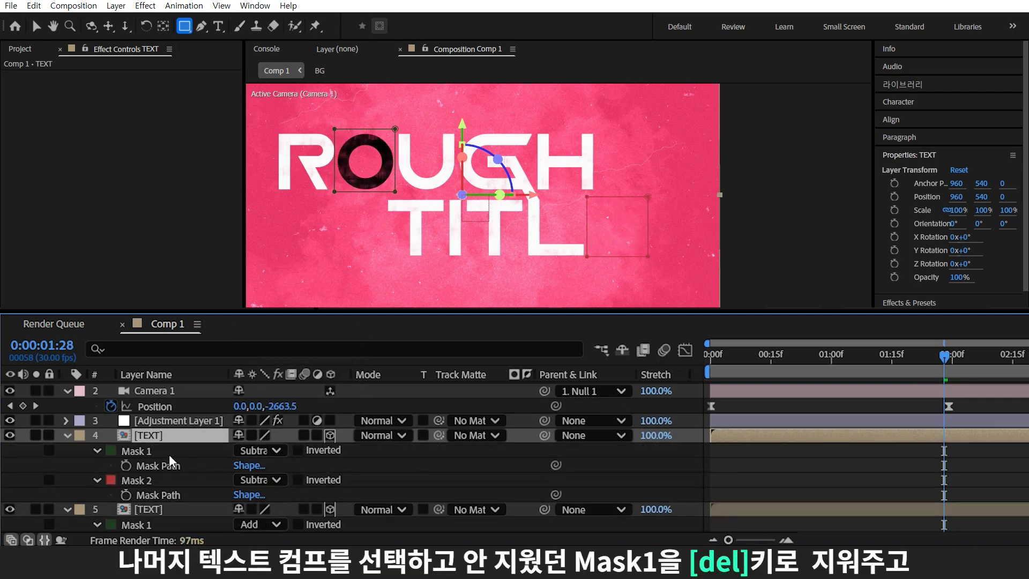
pyautogui.click(172, 461)
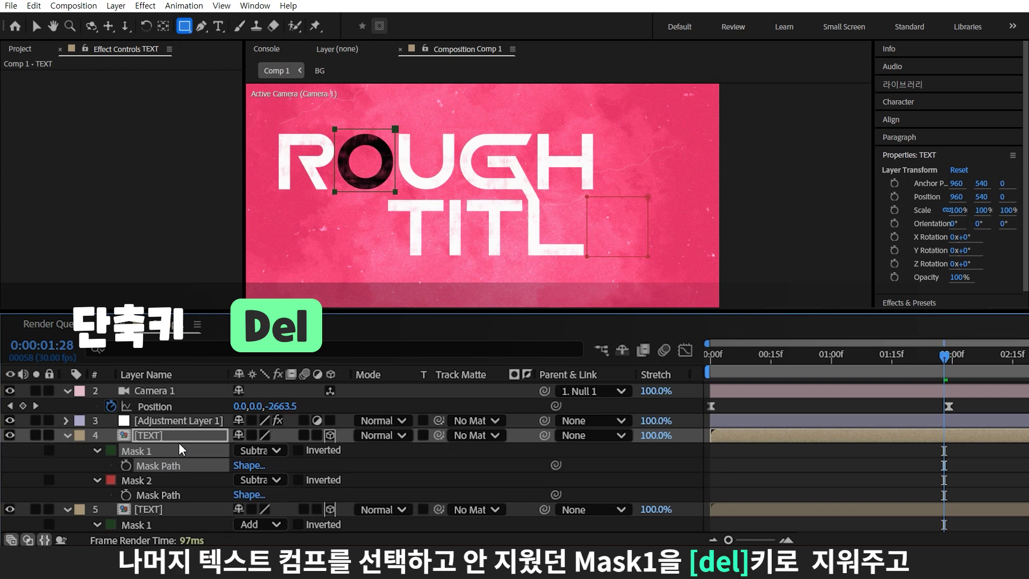
pyautogui.press('Delete')
pyautogui.click(263, 450)
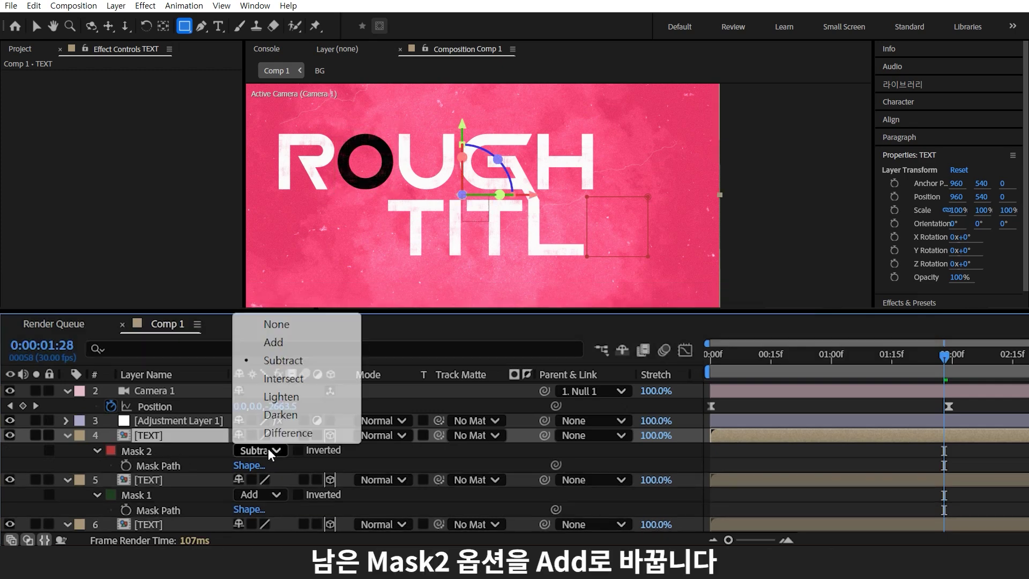
pyautogui.click(286, 339)
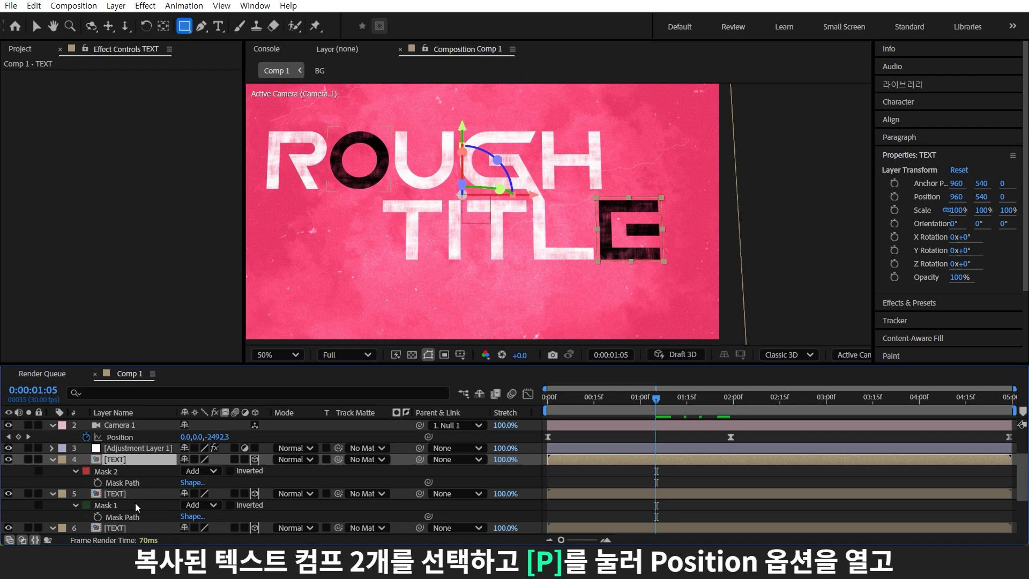
# - Add Position keyframes at 0:00:01:05 to both duplicated TEXT layers, 4 and 5
pyautogui.keyDown('ctrl'); pyautogui.click(135, 495); pyautogui.keyUp('ctrl')
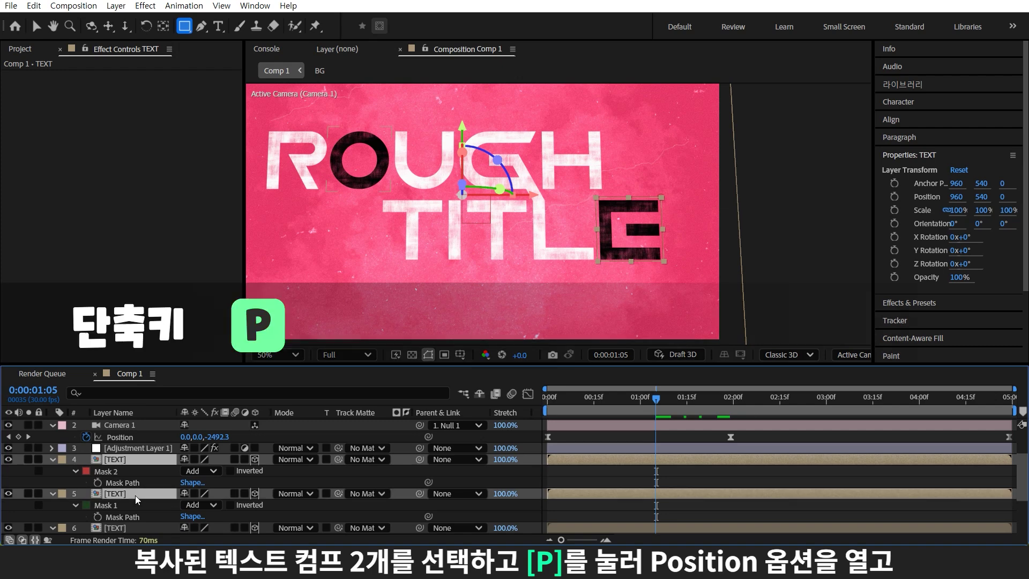
pyautogui.press('p')
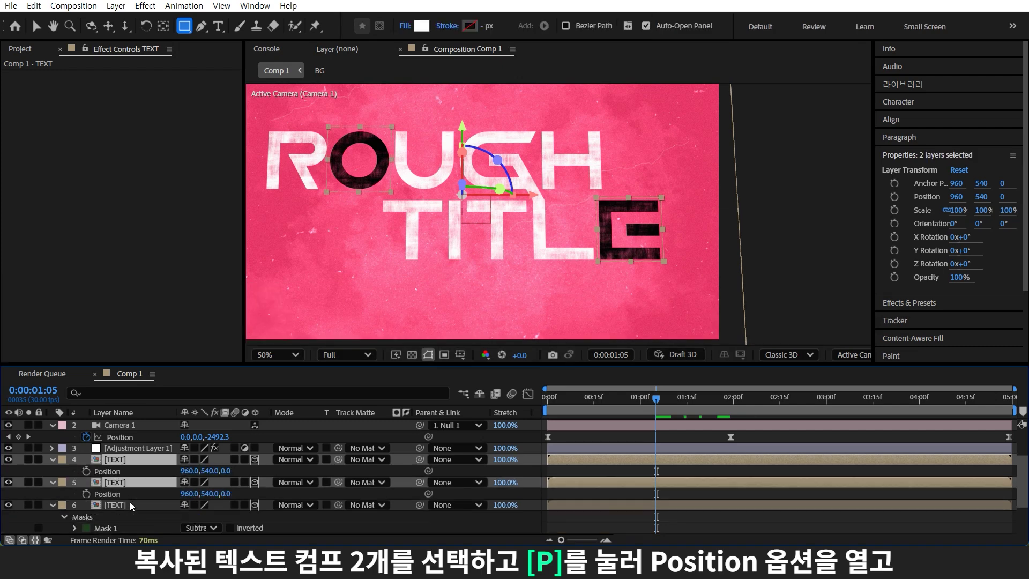
pyautogui.click(86, 472)
pyautogui.click(86, 493)
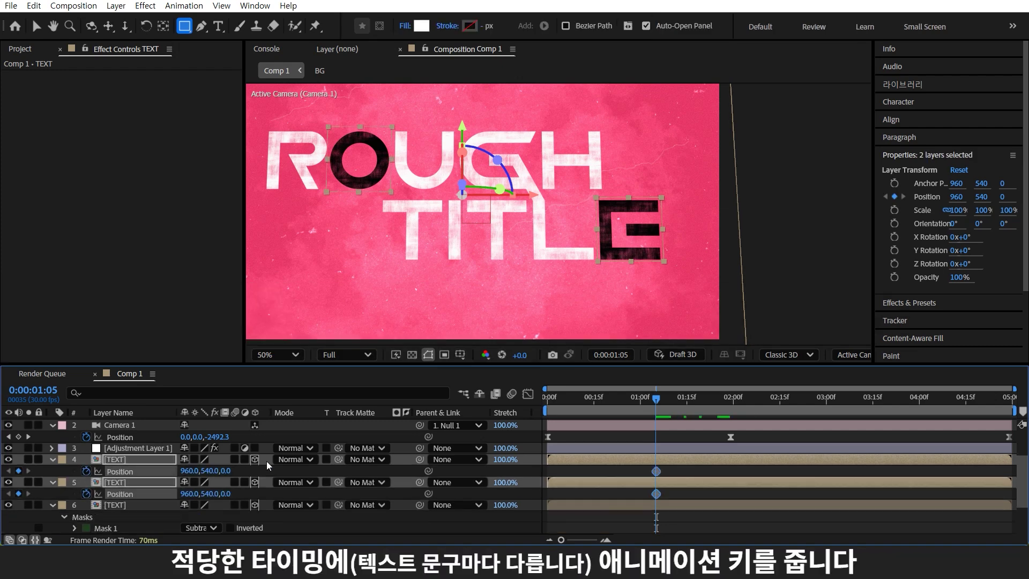
# - At 0:00:00:10, move the black letters off-screen by setting the O layer's Y position to -211 and the E layer's X position to 1452
pyautogui.moveTo(641, 400); pyautogui.dragTo(579, 425)
pyautogui.click(294, 471)
pyautogui.moveTo(208, 494); pyautogui.dragTo(188, 493)
pyautogui.hotkey('ctrl', 'z')
pyautogui.moveTo(208, 493); pyautogui.dragTo(2, 493)
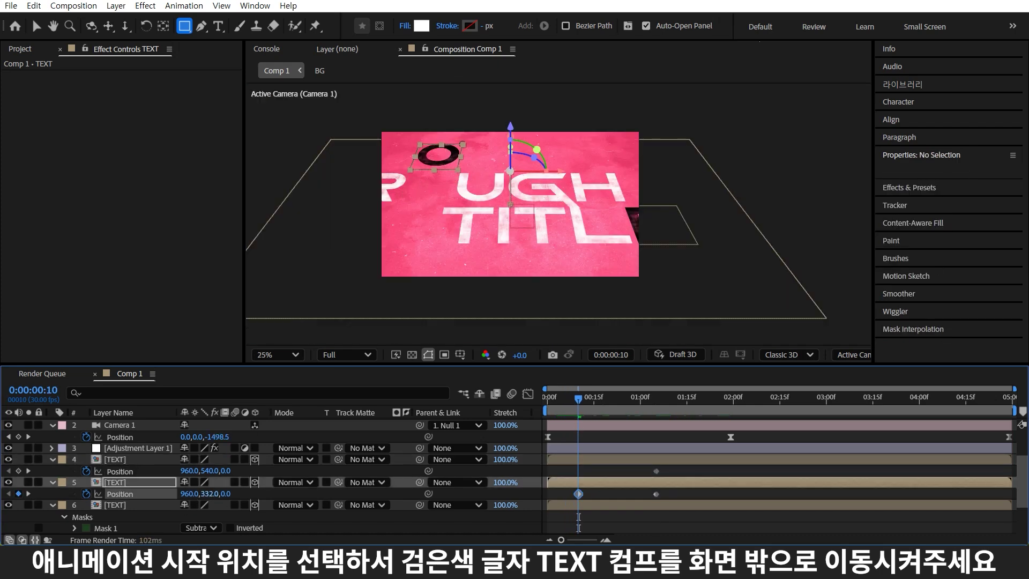
pyautogui.moveTo(188, 470); pyautogui.dragTo(451, 470)
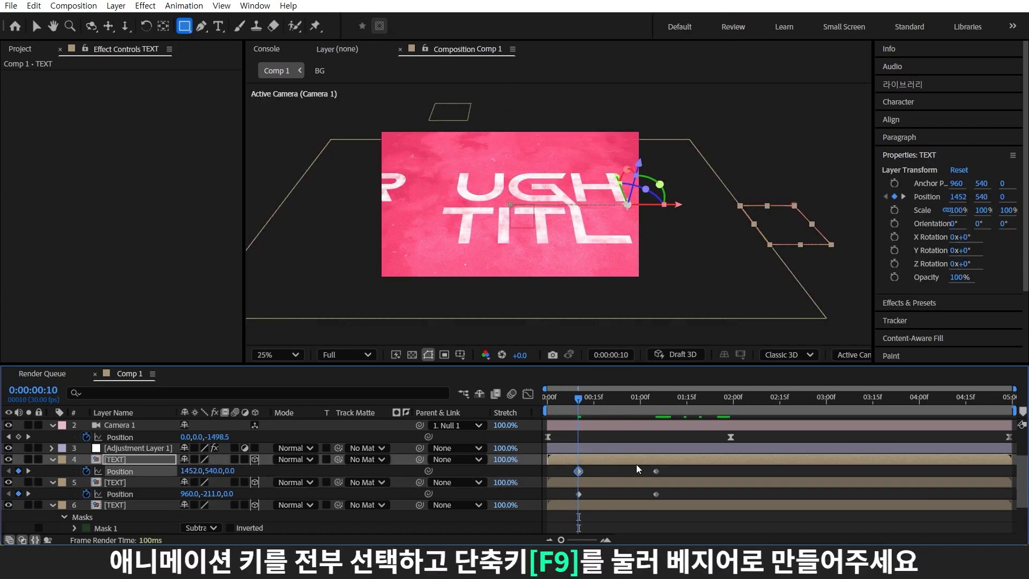
# - Apply Easy Ease to all four Position keyframes of the black letters and set their incoming velocity influence to 100%
pyautogui.moveTo(677, 474); pyautogui.dragTo(561, 503)
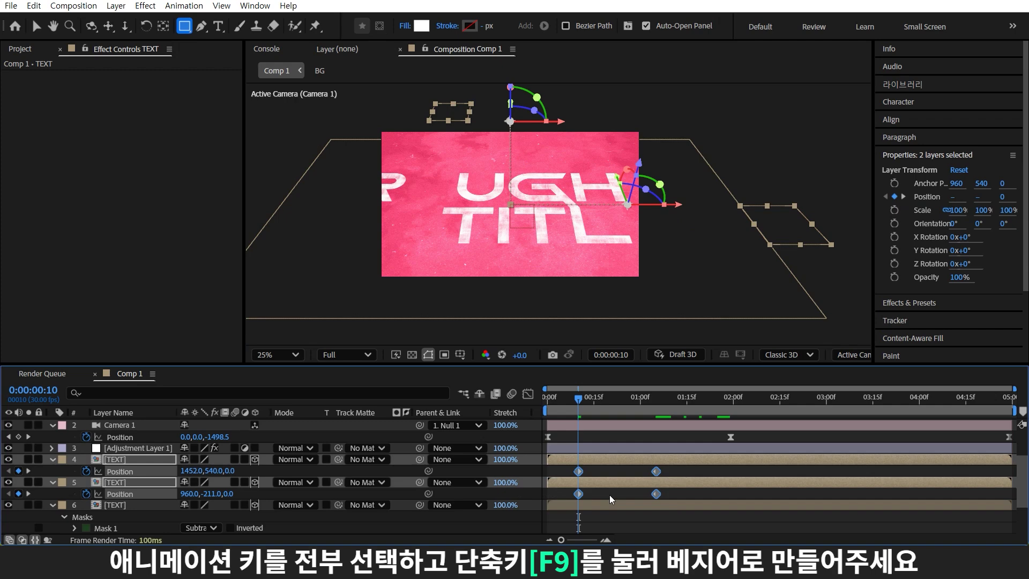
pyautogui.press('F9')
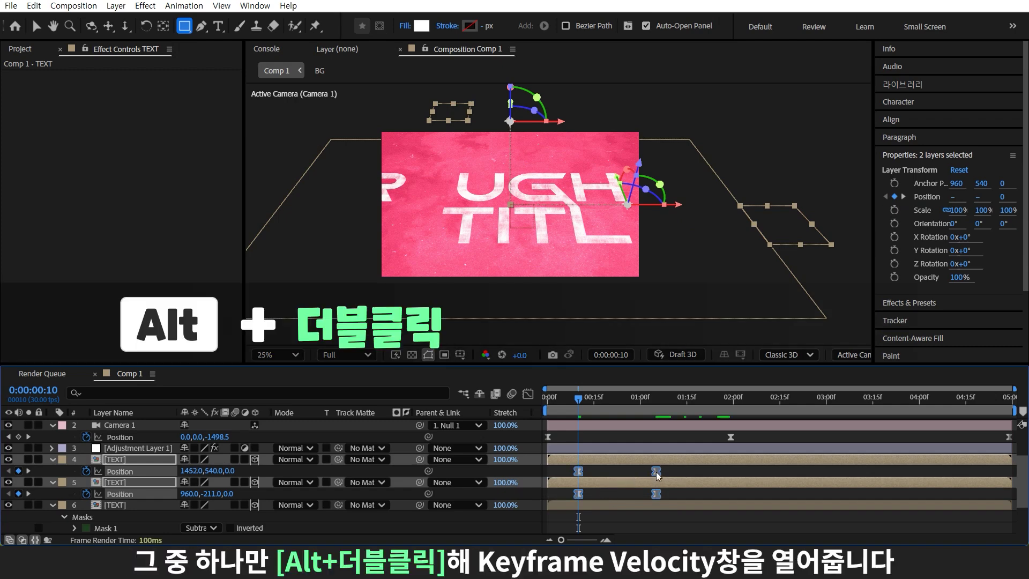
pyautogui.keyDown('alt'); pyautogui.doubleClick(656, 471); pyautogui.keyUp('alt')
pyautogui.moveTo(413, 283); pyautogui.dragTo(424, 283)
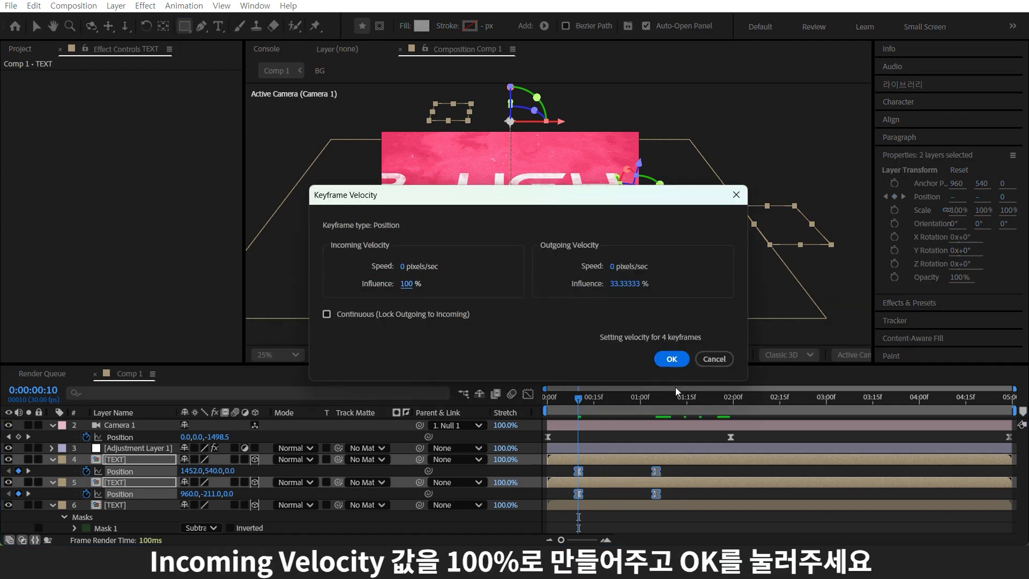
pyautogui.click(671, 359)
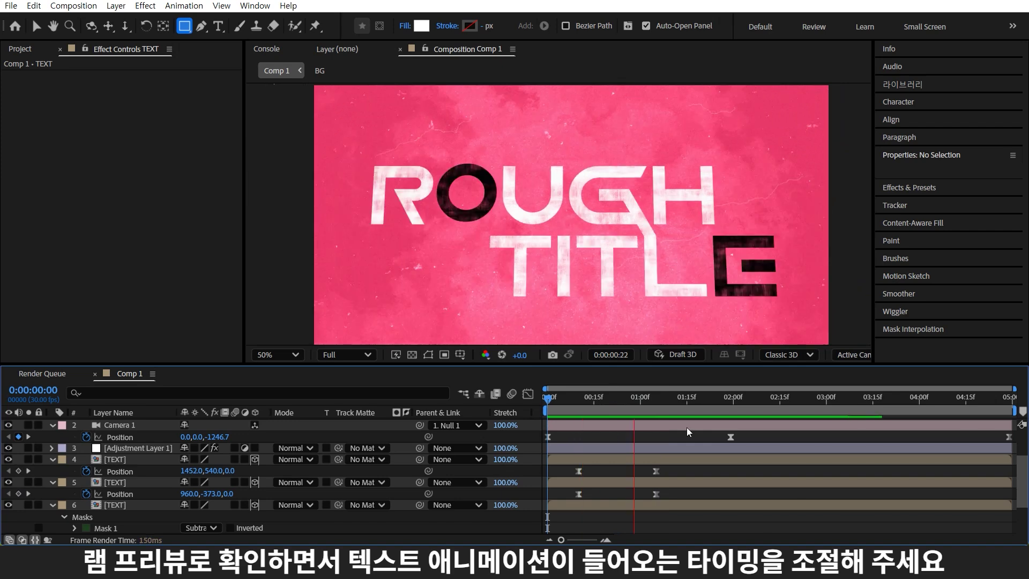
# - Delay both black letters' ending Position keyframes to just before 0:00:01:15 and preview the animation from the start
pyautogui.press('space')
pyautogui.moveTo(672, 499); pyautogui.dragTo(683, 472)
pyautogui.moveTo(652, 399); pyautogui.dragTo(546, 402)
pyautogui.press('space')
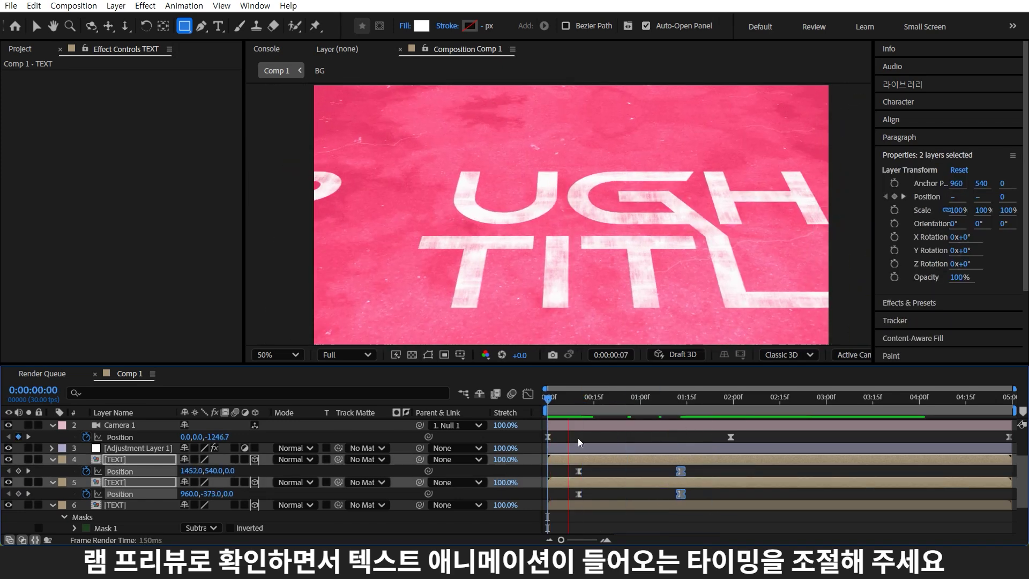